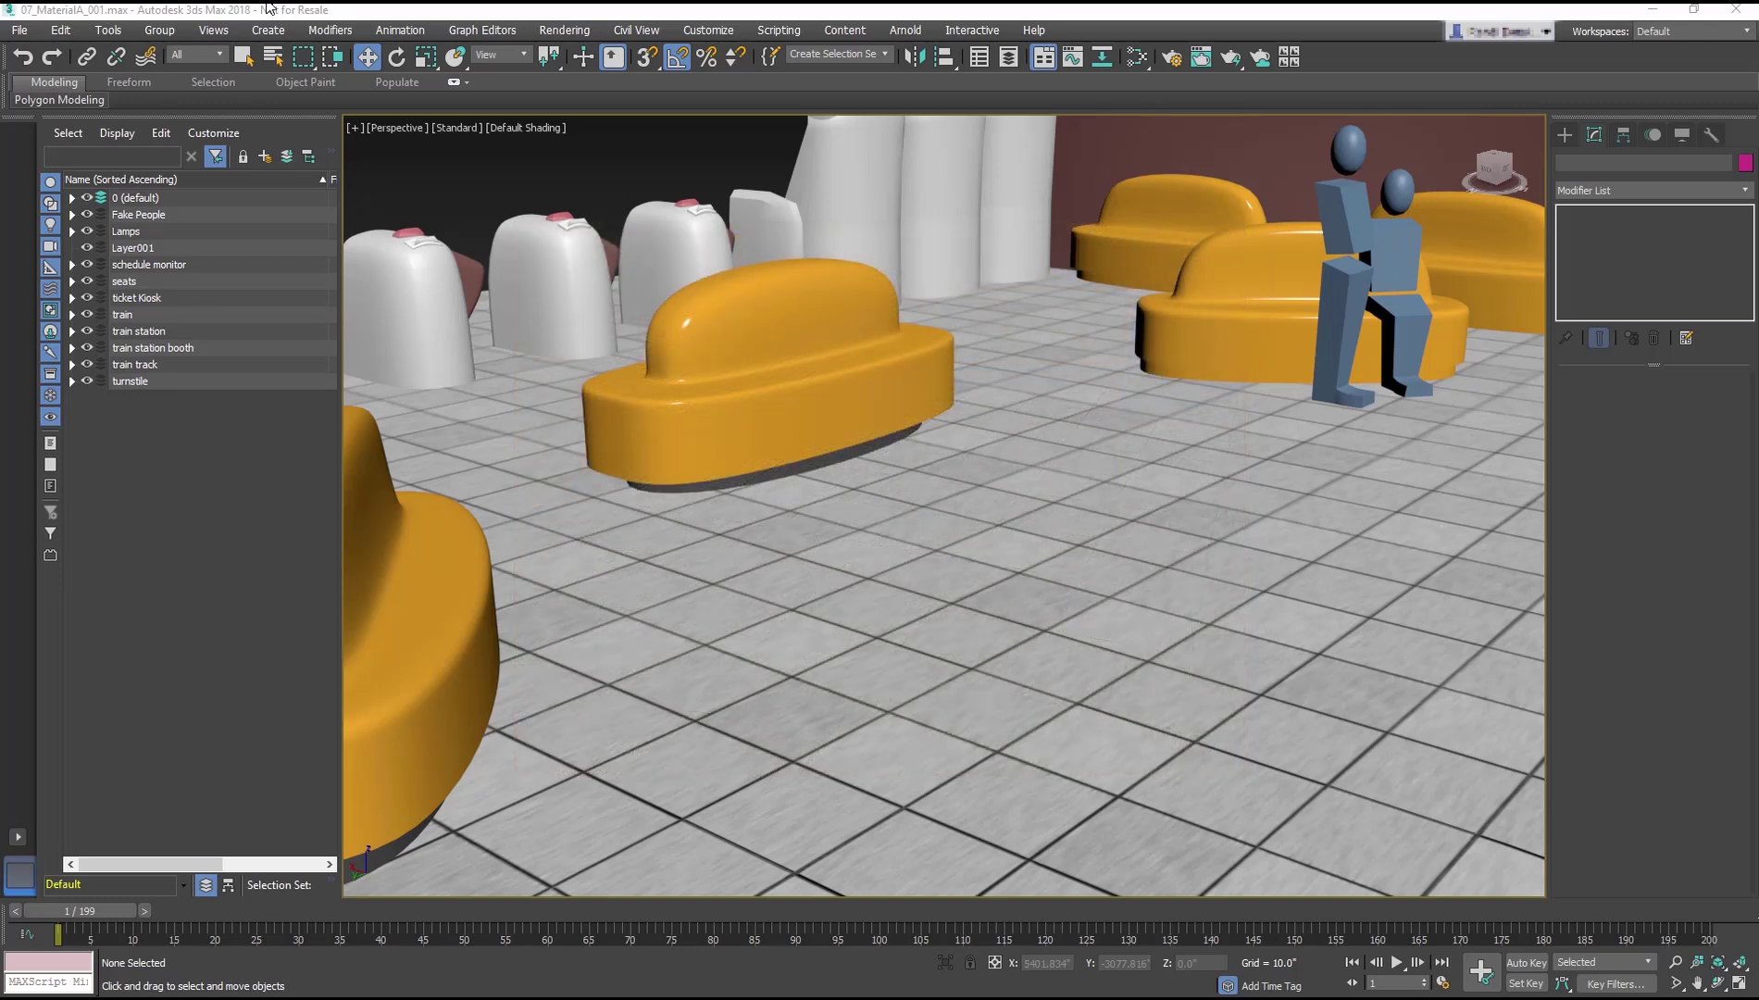
- Pick the floor's 'station platform tile' Physical Material into the Slate Material Editor
left_click(1121, 615)
key("m")
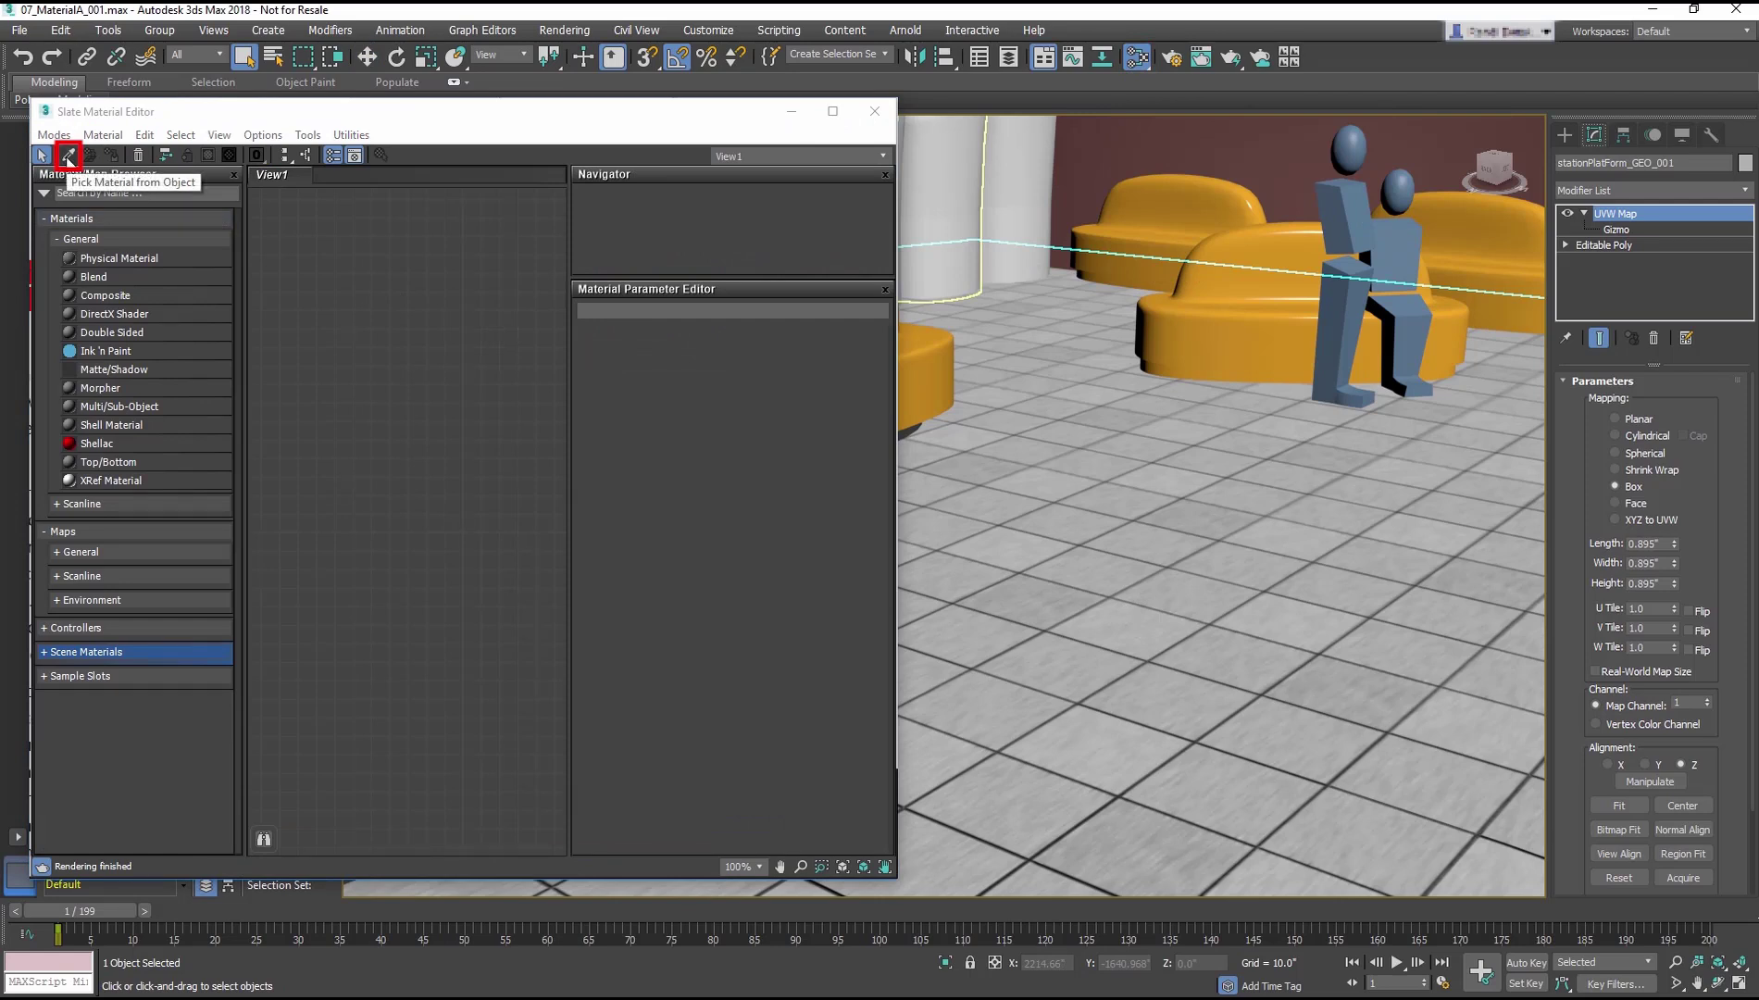
left_click(67, 155)
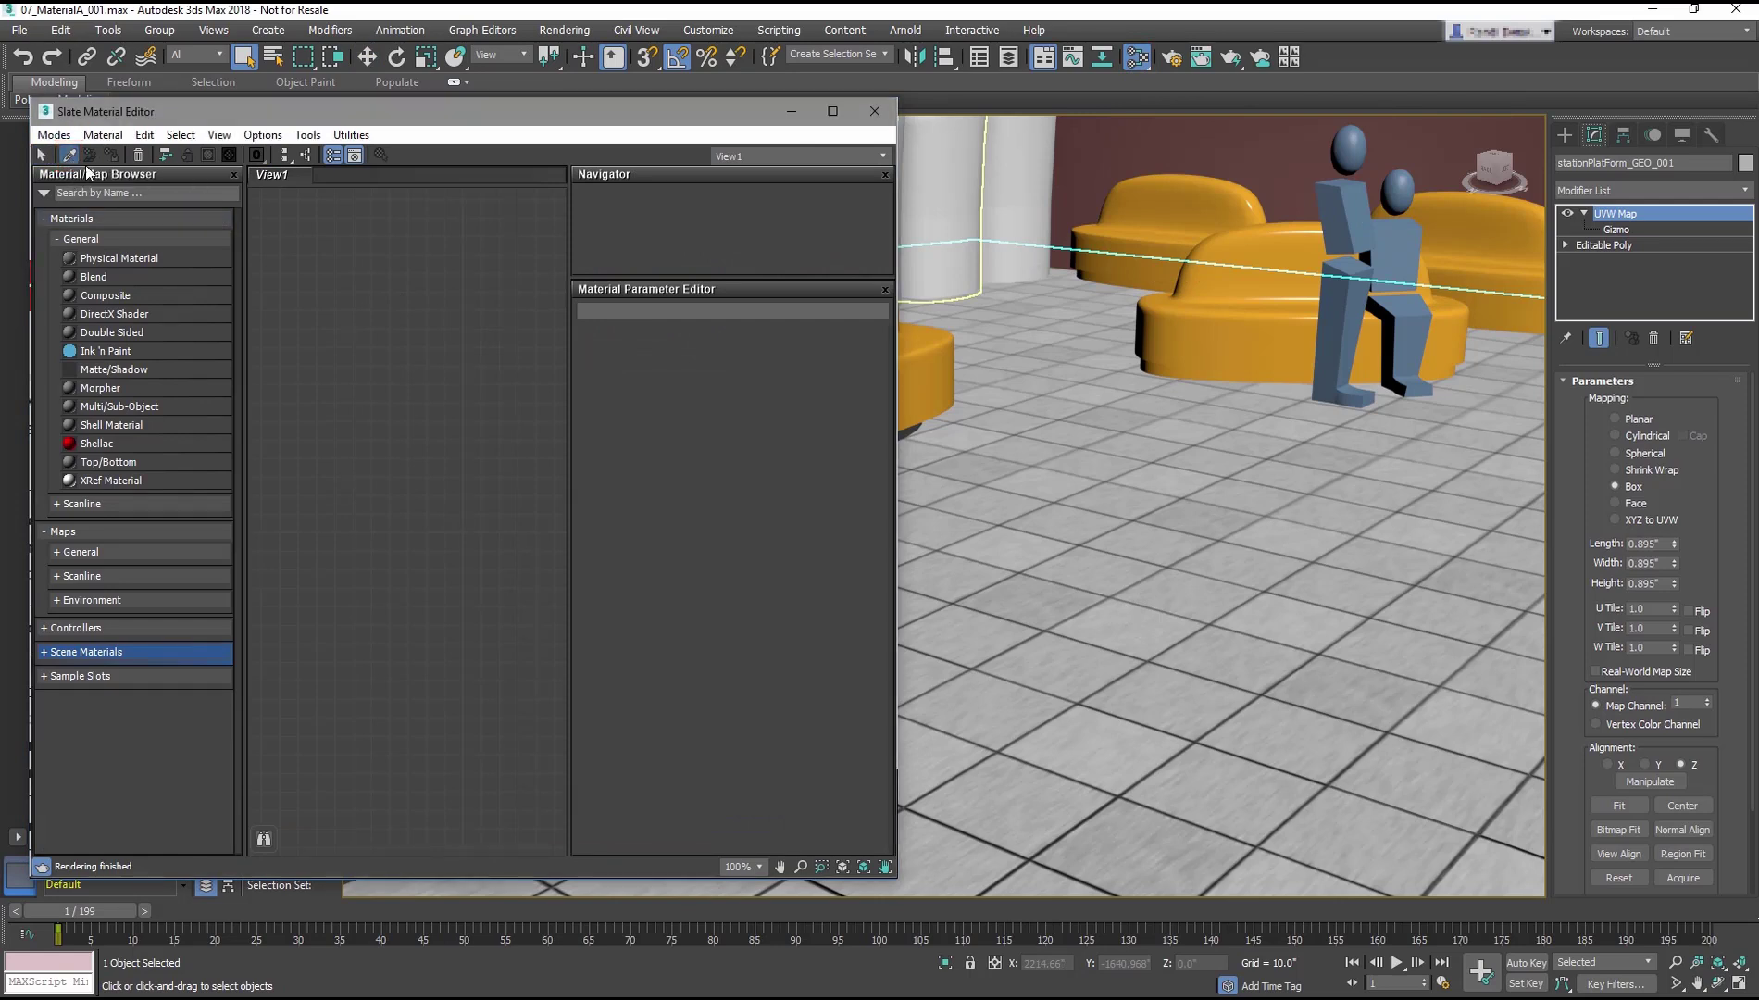
left_click(1027, 517)
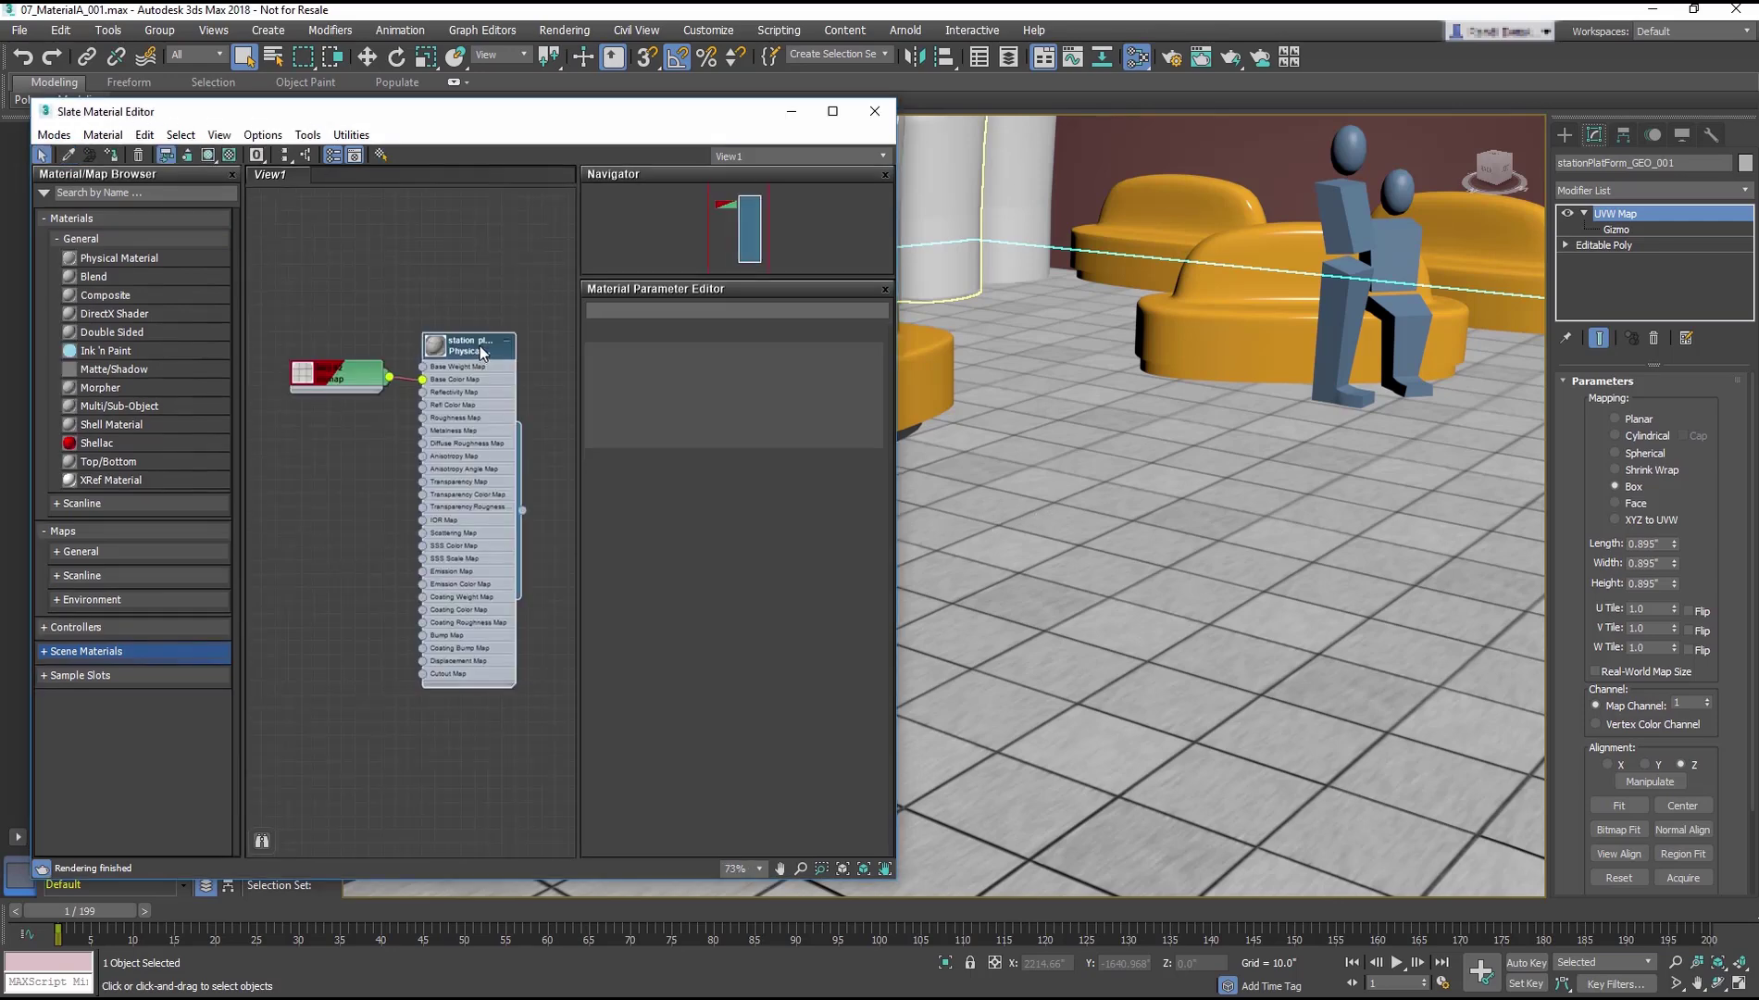
scroll(415, 597, "up", 2)
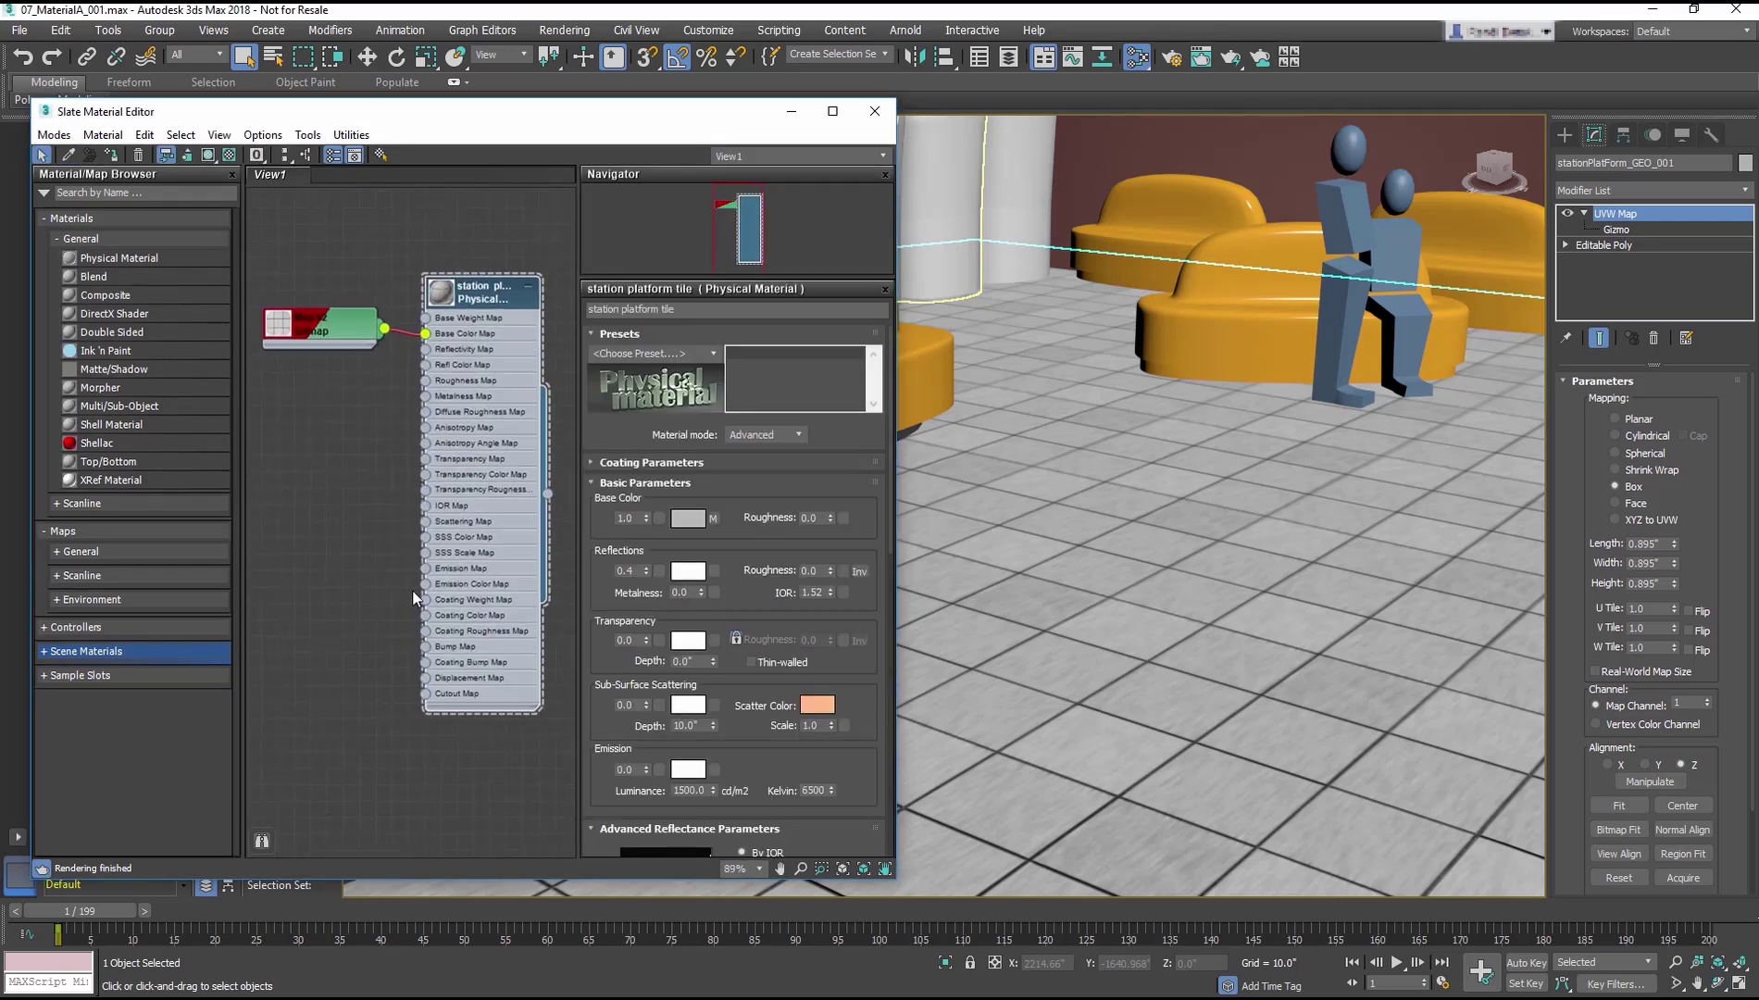
scroll(421, 611, "up", 2)
- Wire a GroundTile_BUMP.jpg bitmap into the tile material's bump map and preview it
left_click(427, 656)
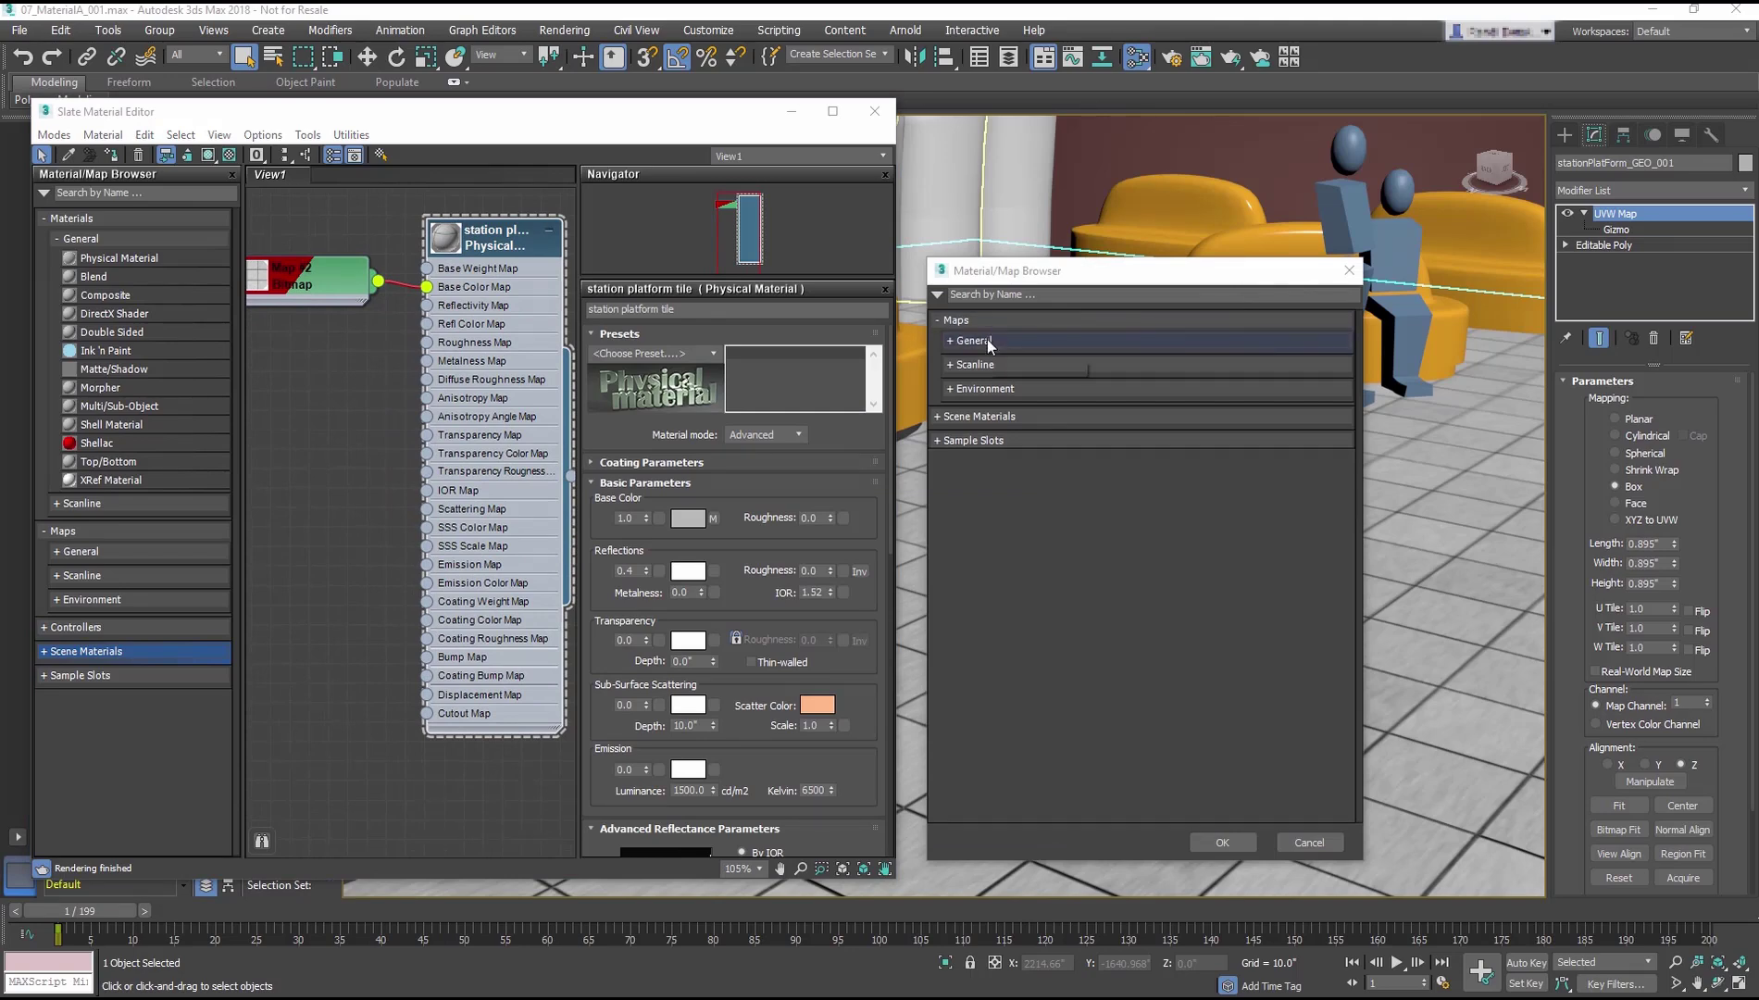
left_click(987, 339)
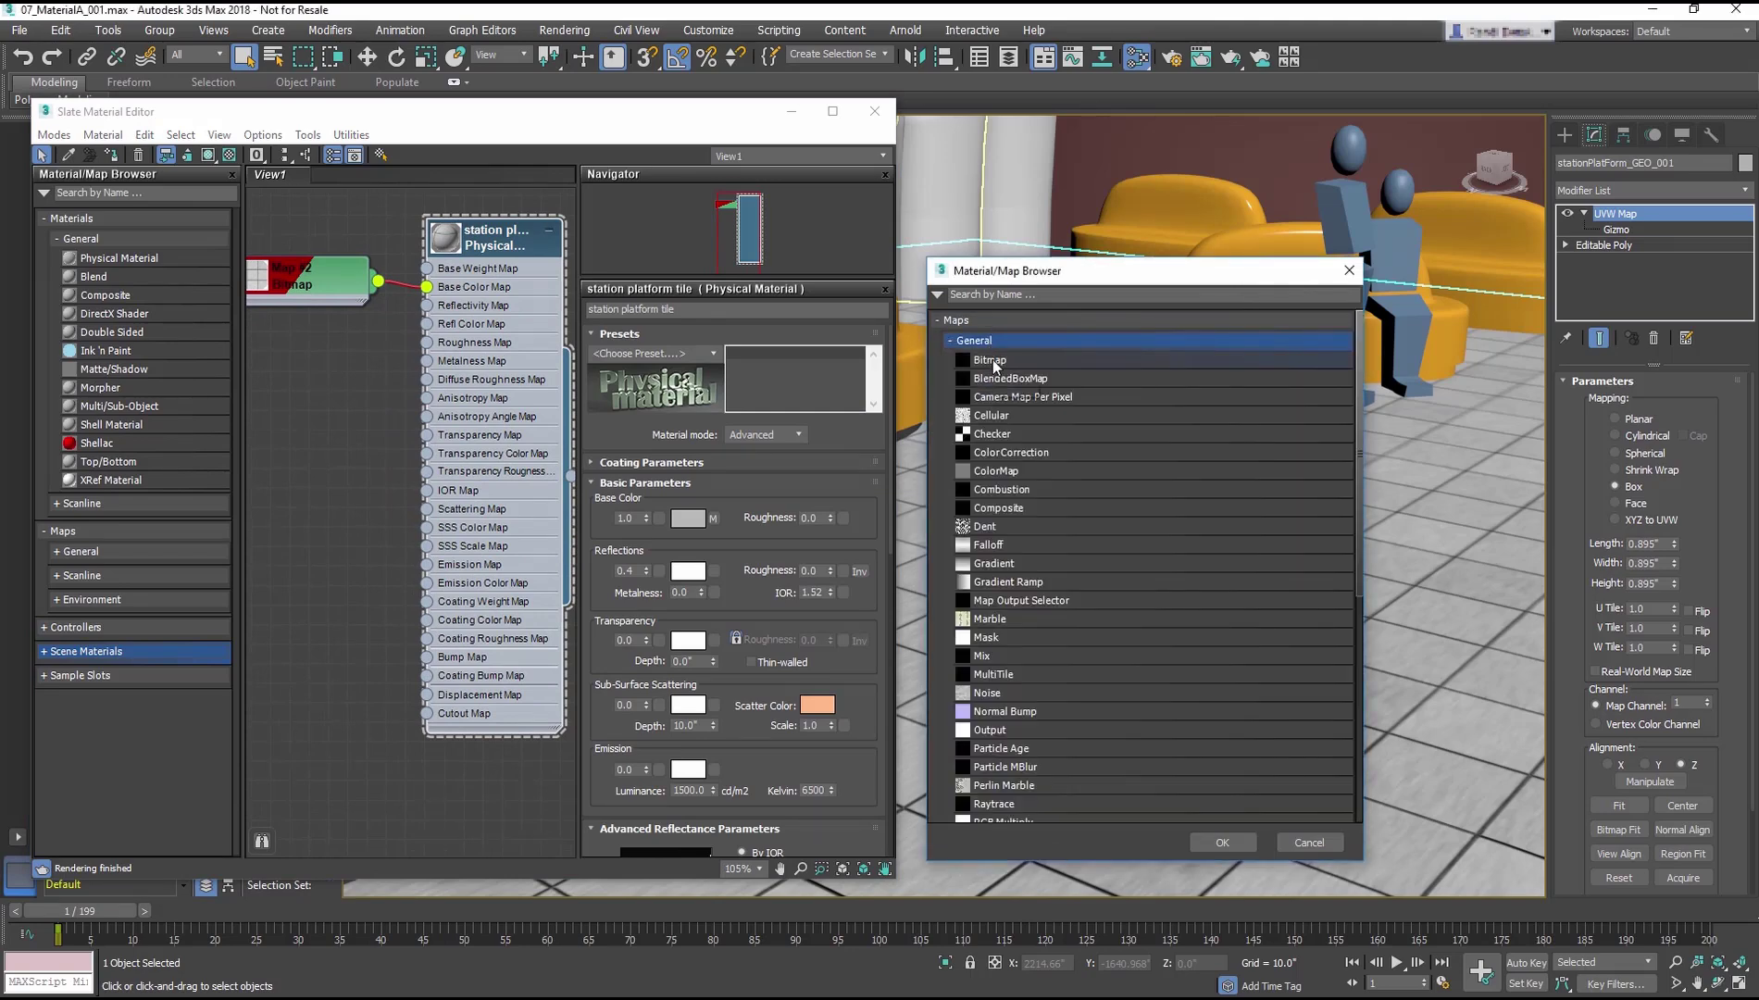
left_click(993, 360)
double_click(992, 360)
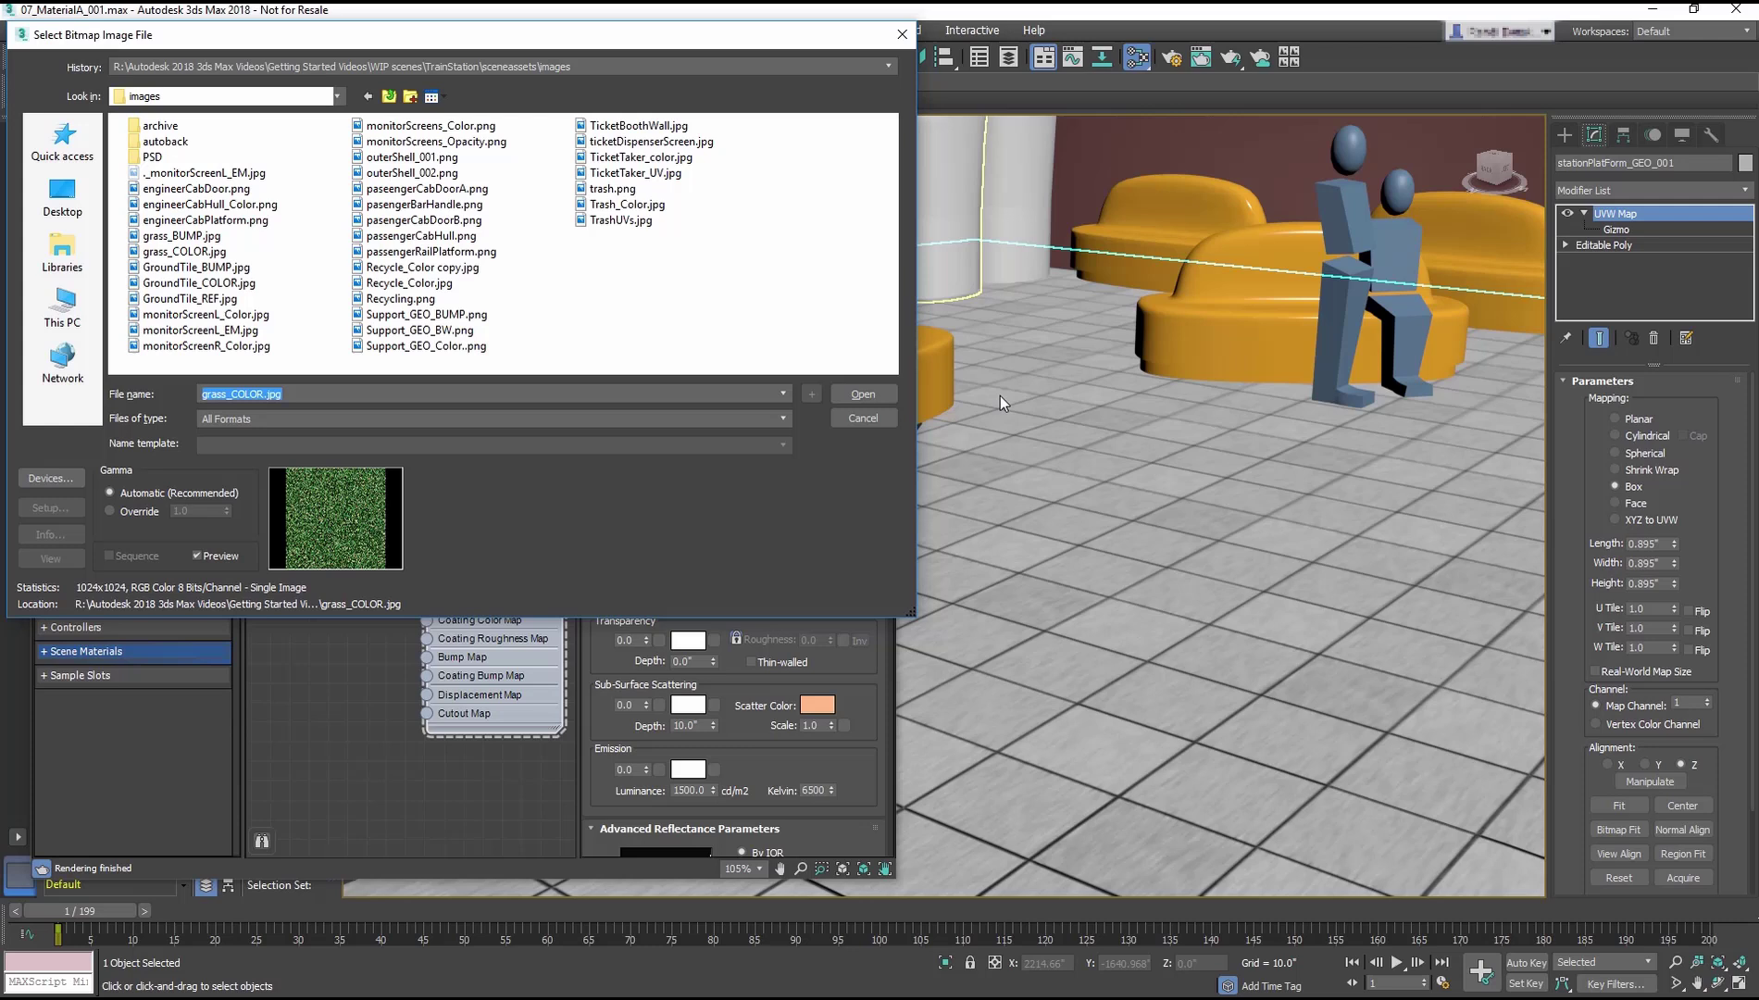
double_click(224, 271)
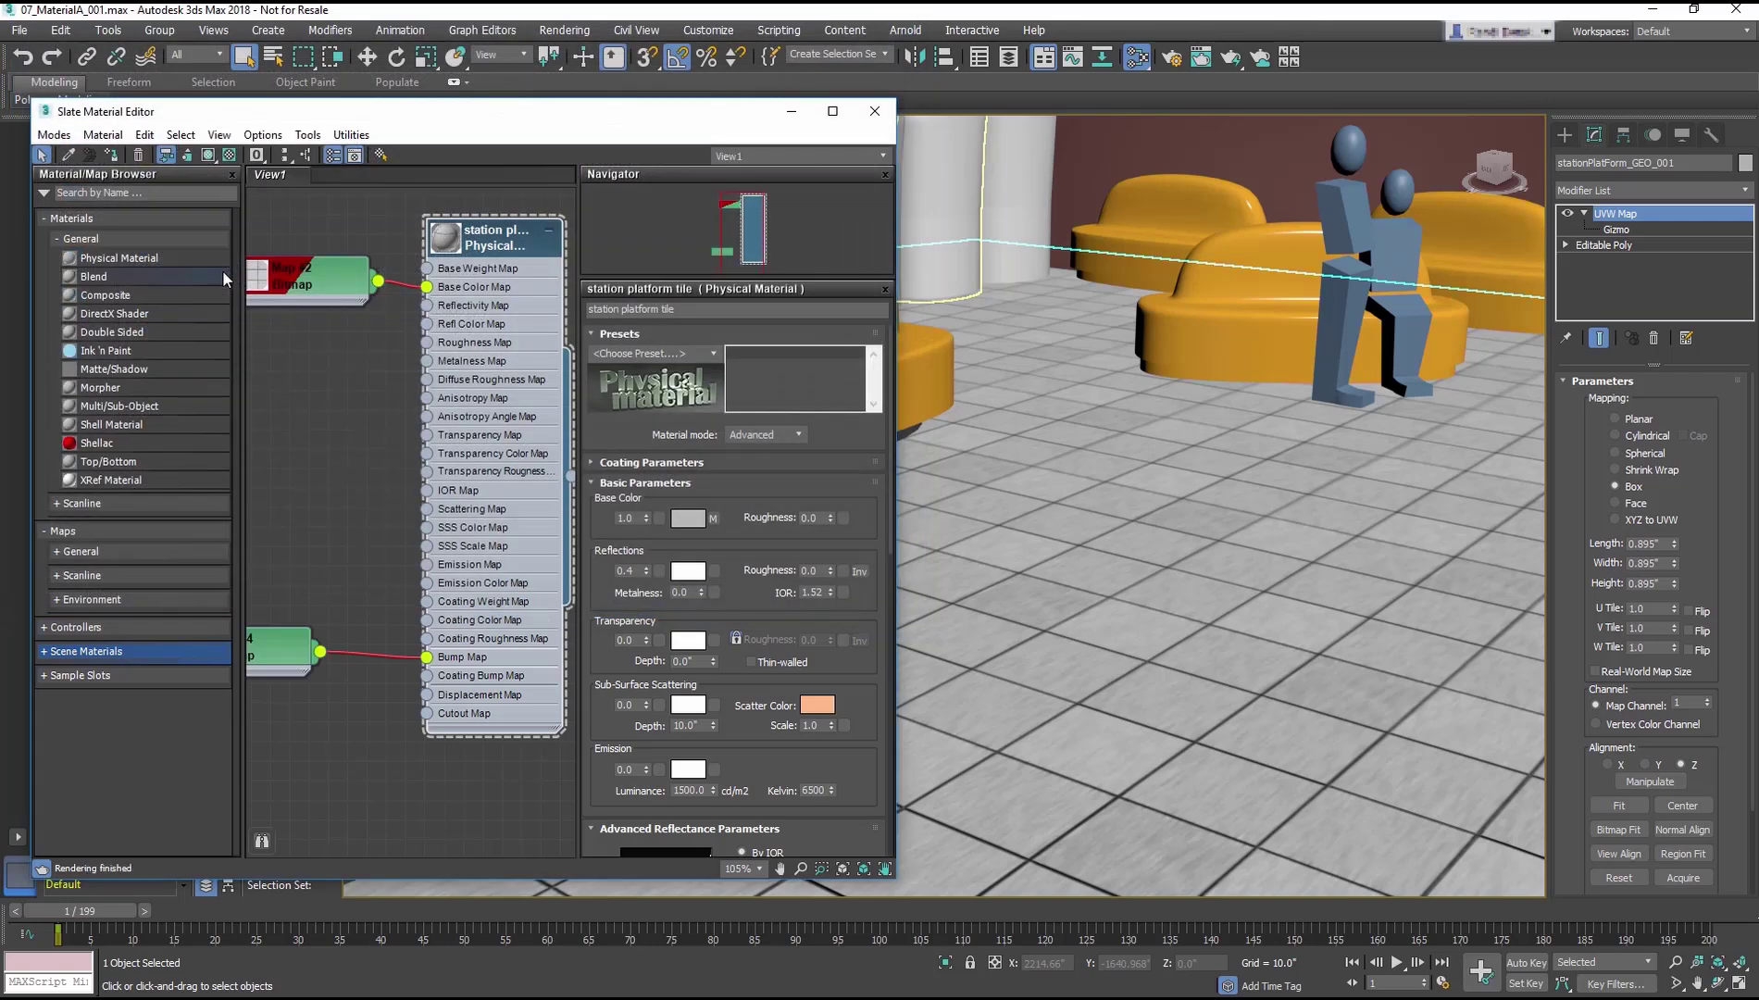
scroll(321, 414, "down", 1)
middle_click_drag(321, 415, 361, 500)
scroll(358, 639, "down", 1)
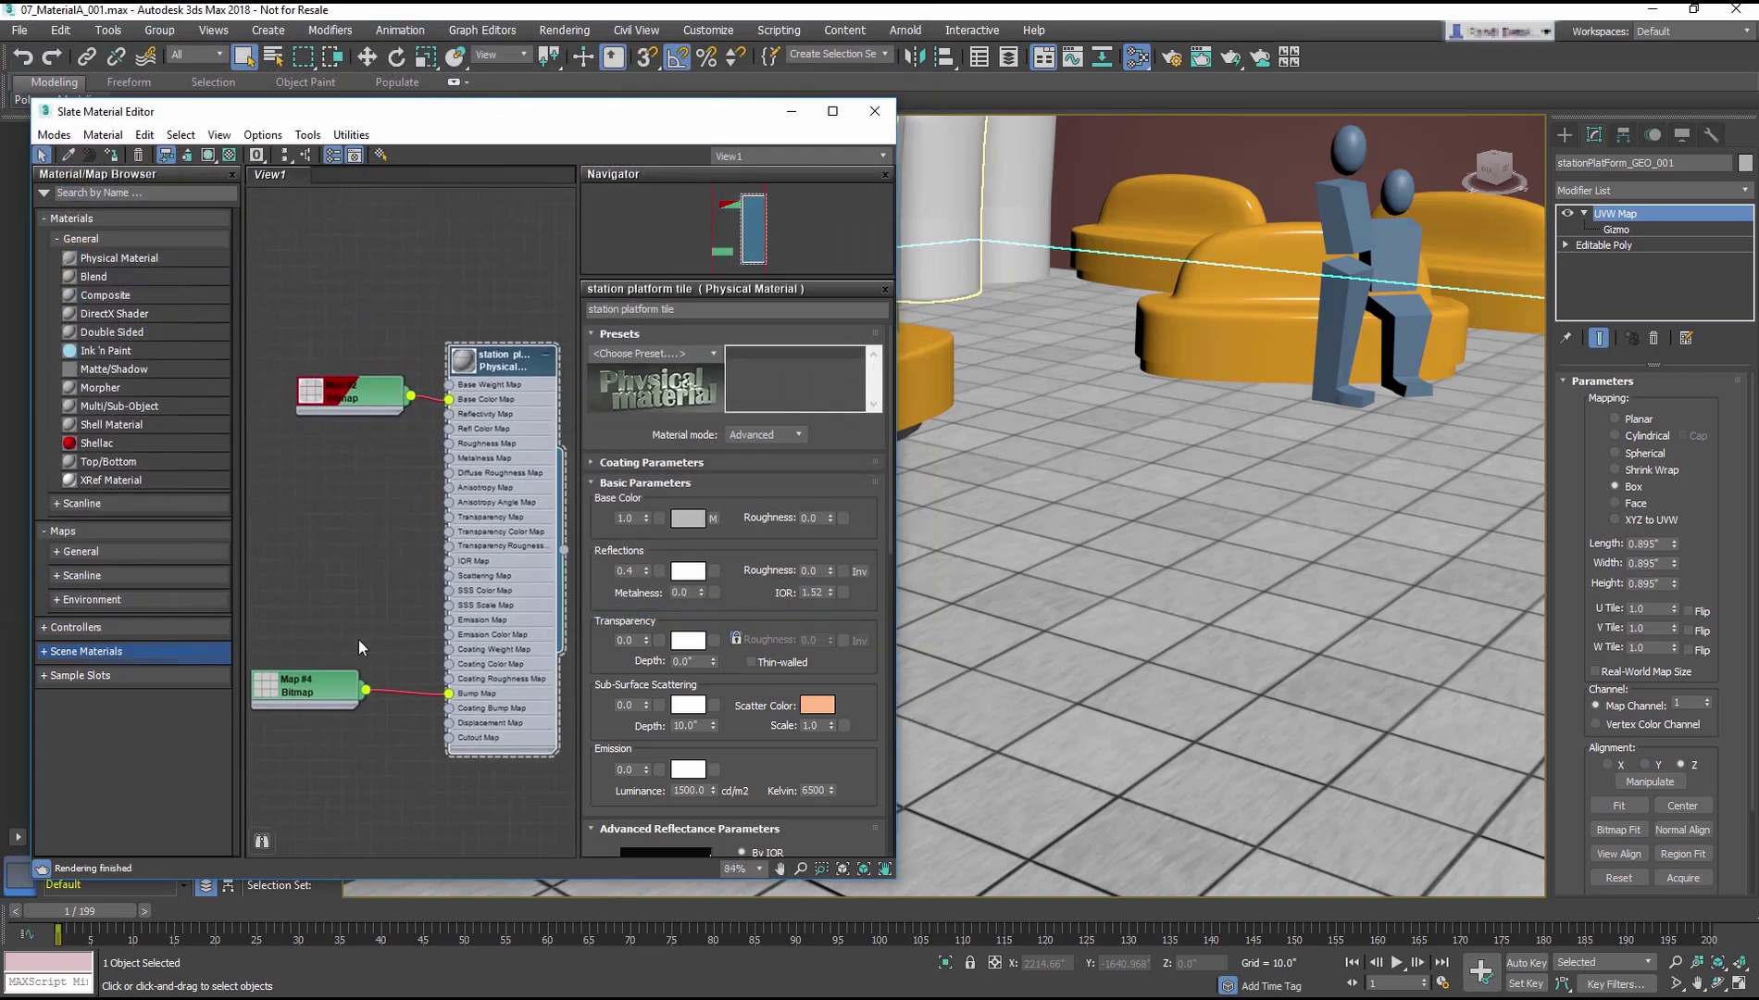
double_click(278, 687)
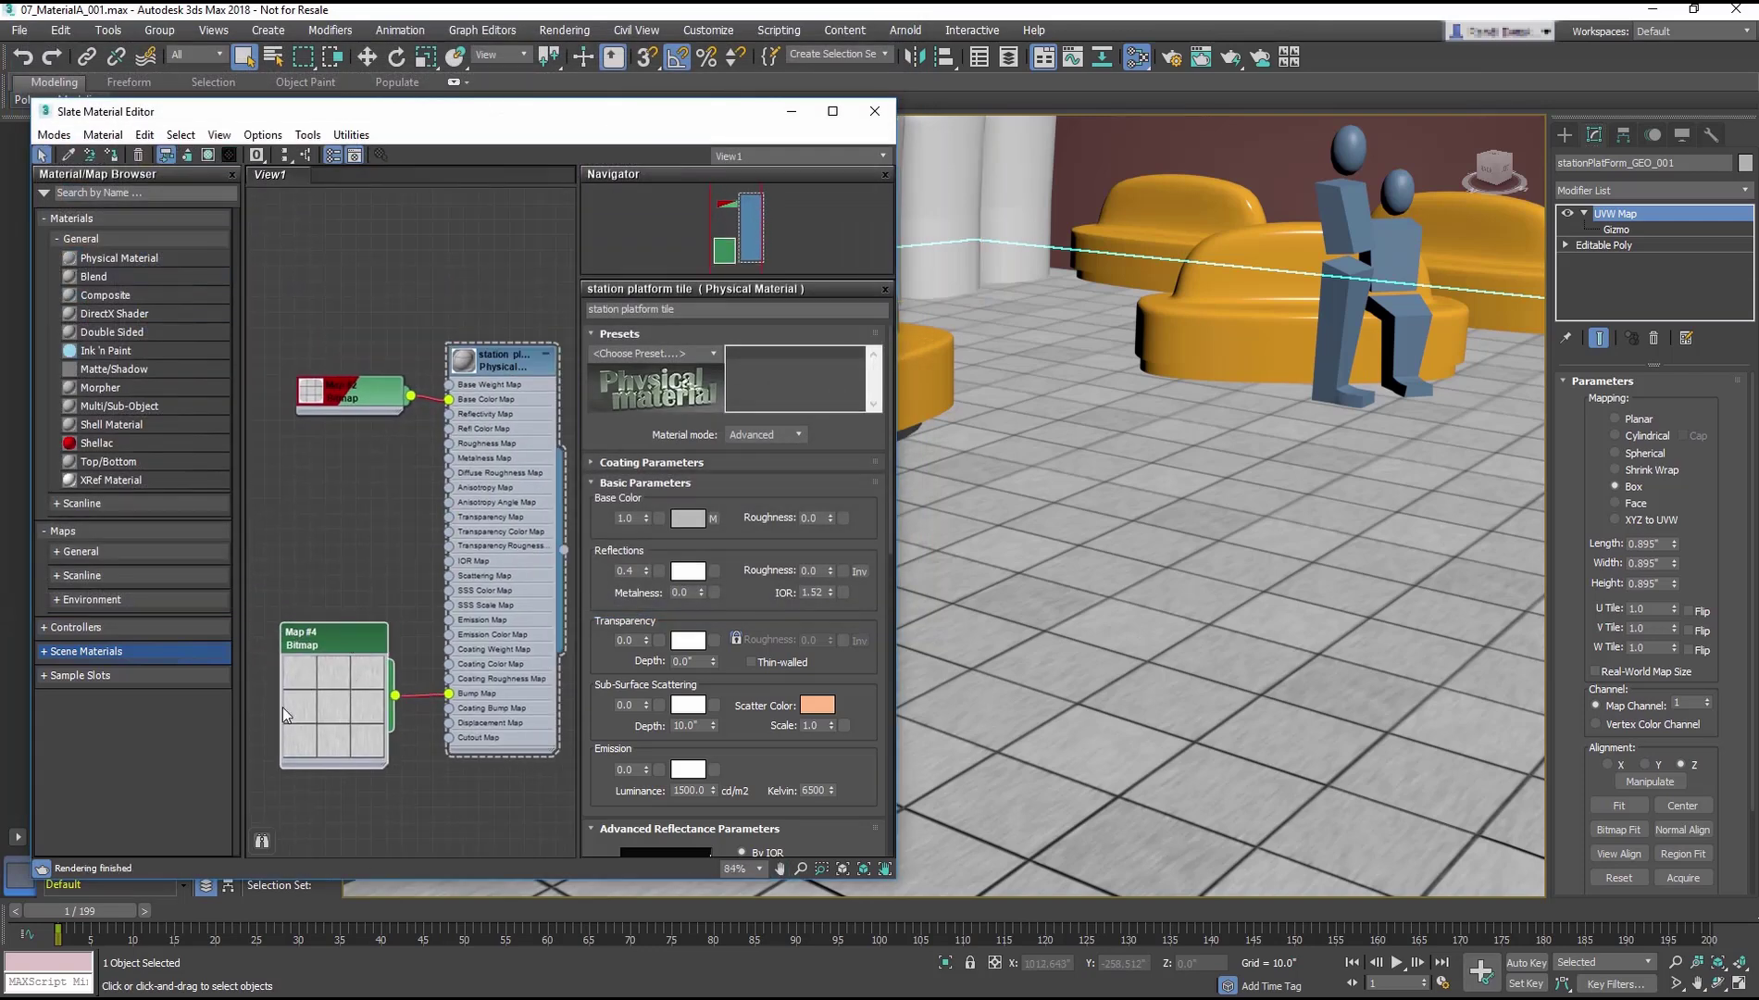
scroll(1136, 488, "up", 2)
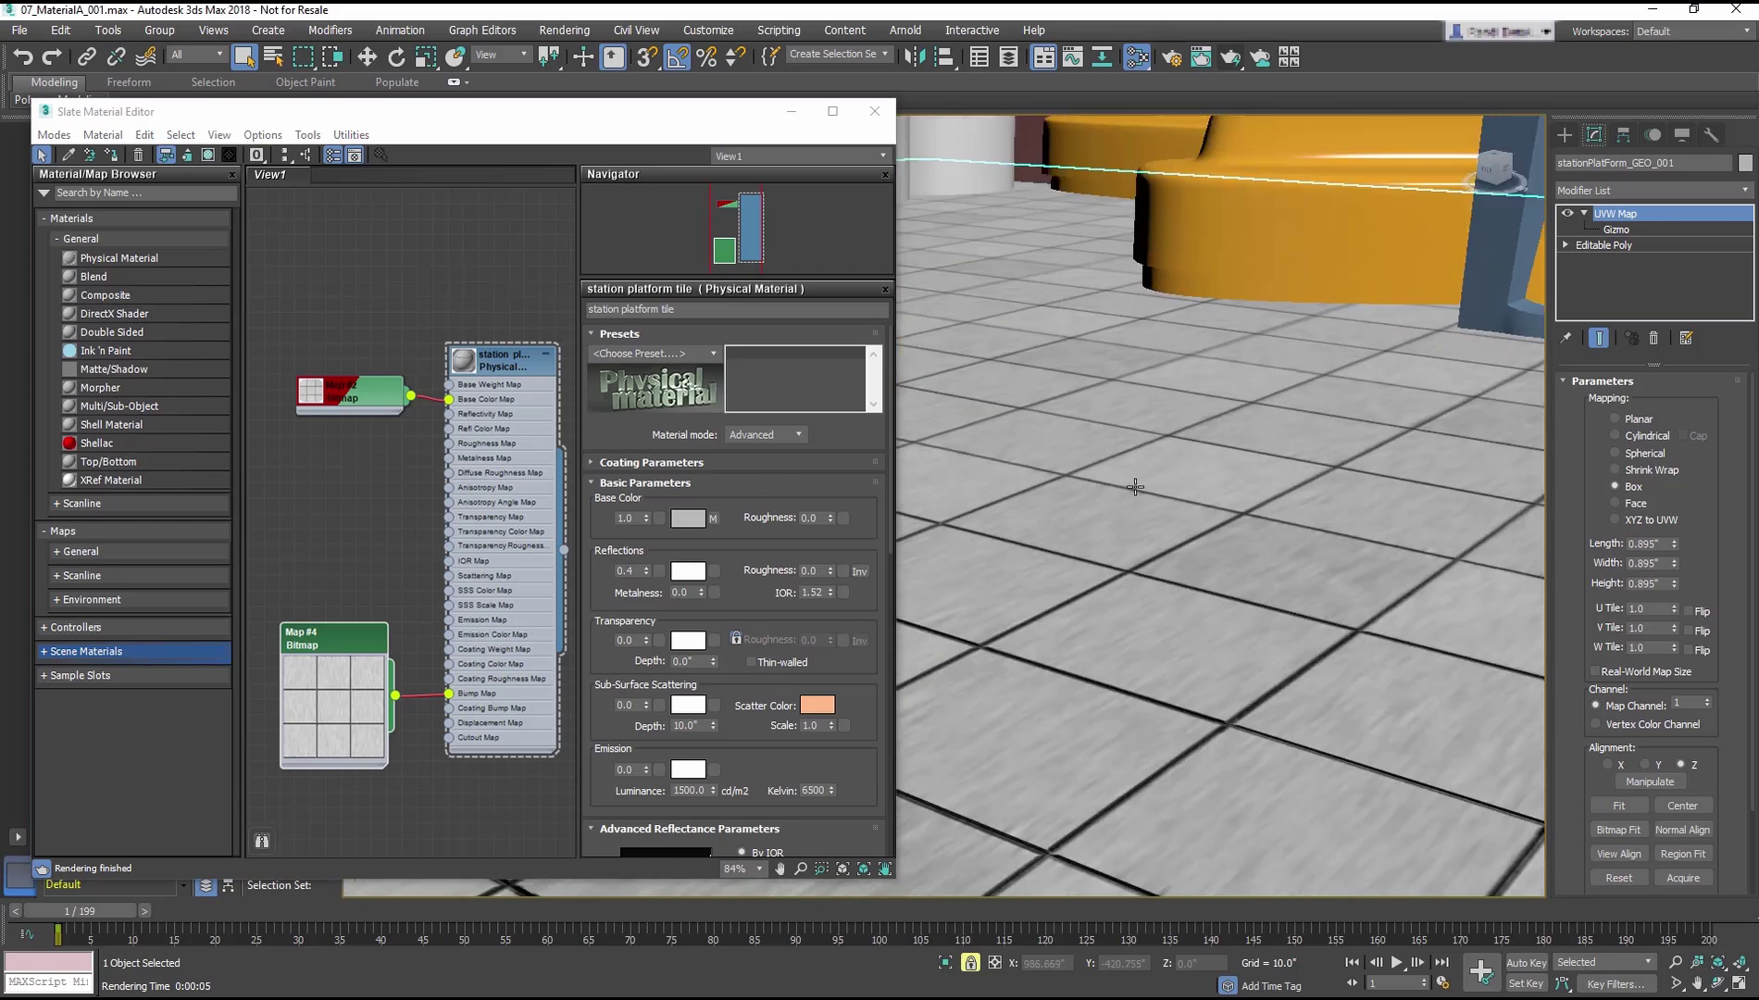
scroll(1136, 488, "up", 2)
- Run a production render of the perspective view showing the bump-mapped floor tiles
left_click(1271, 60)
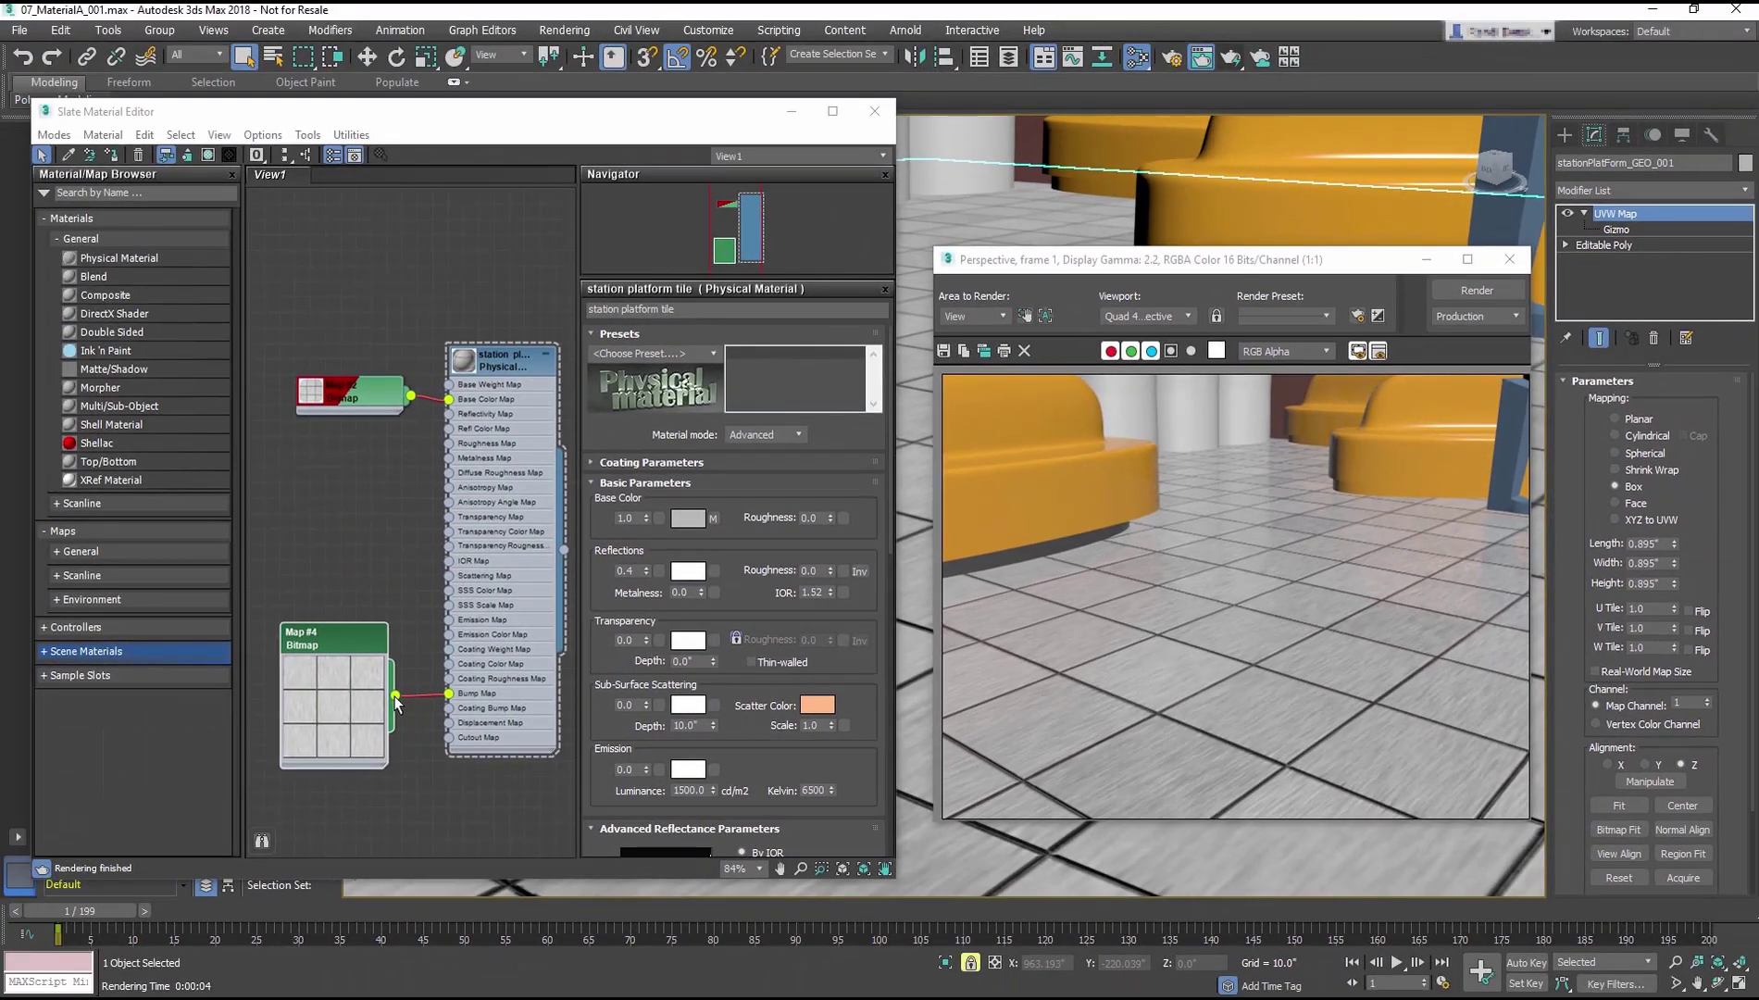
- Wire a GroundTile_REF.jpg bitmap into the tile material's reflectivity map and position Map #5
left_click(395, 704)
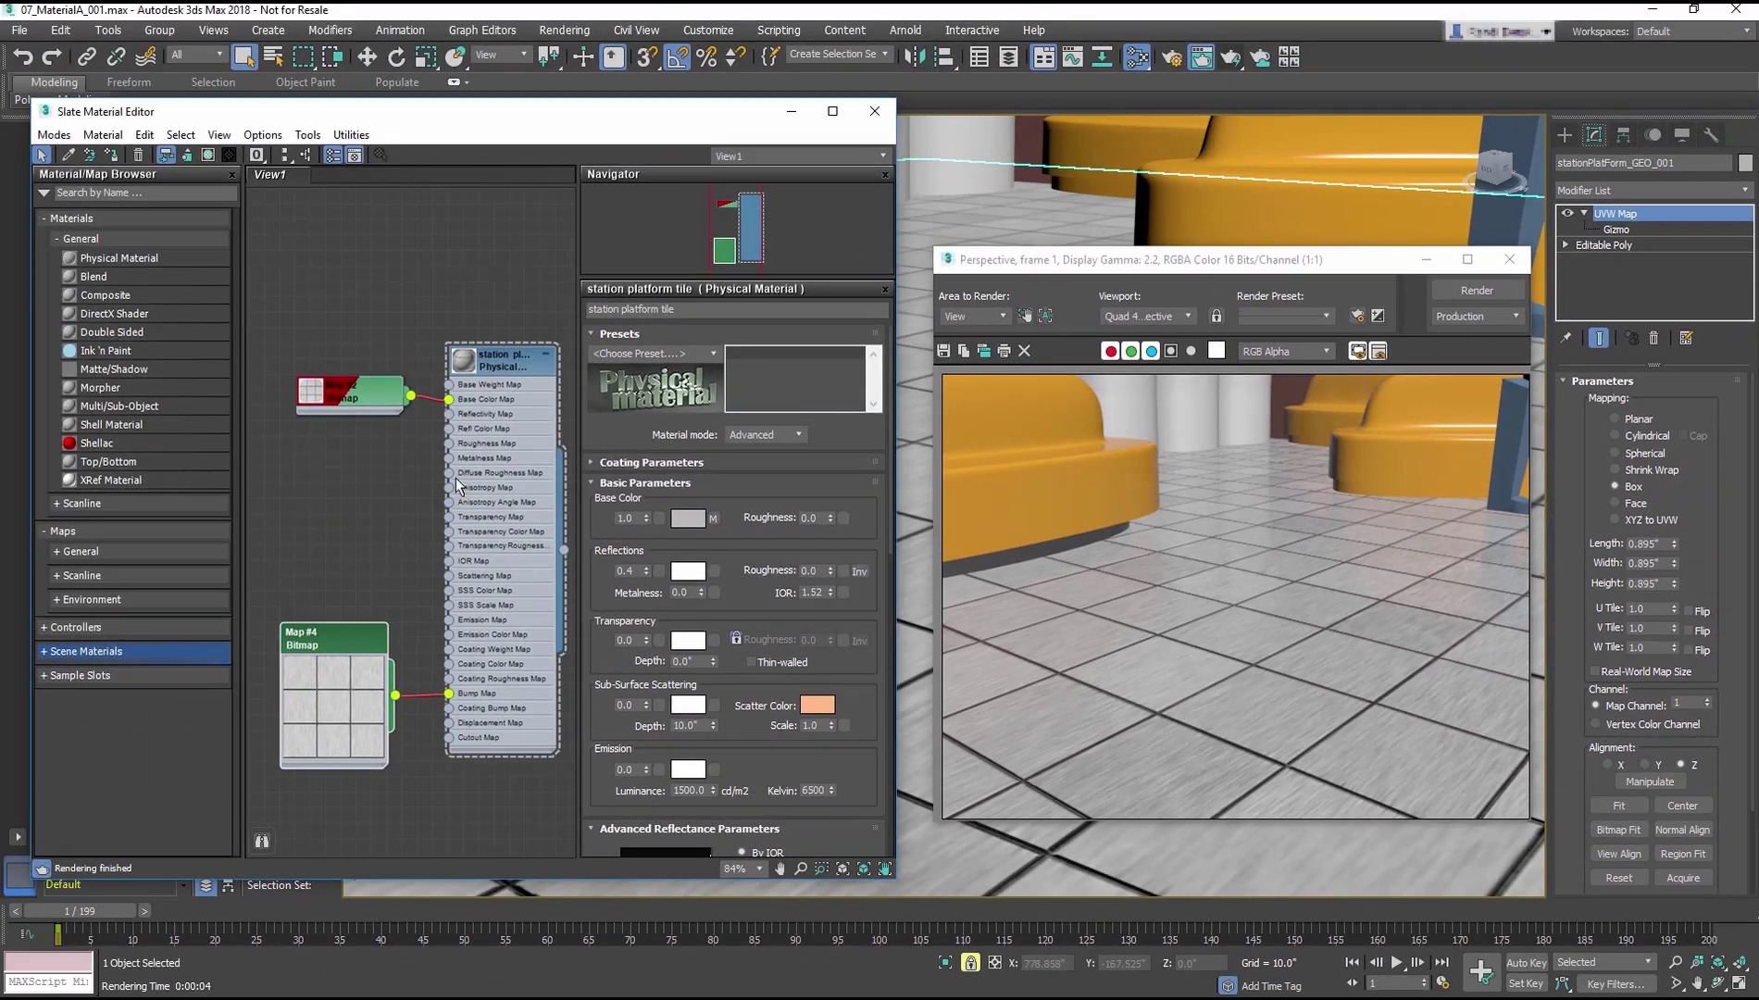
left_click(449, 419)
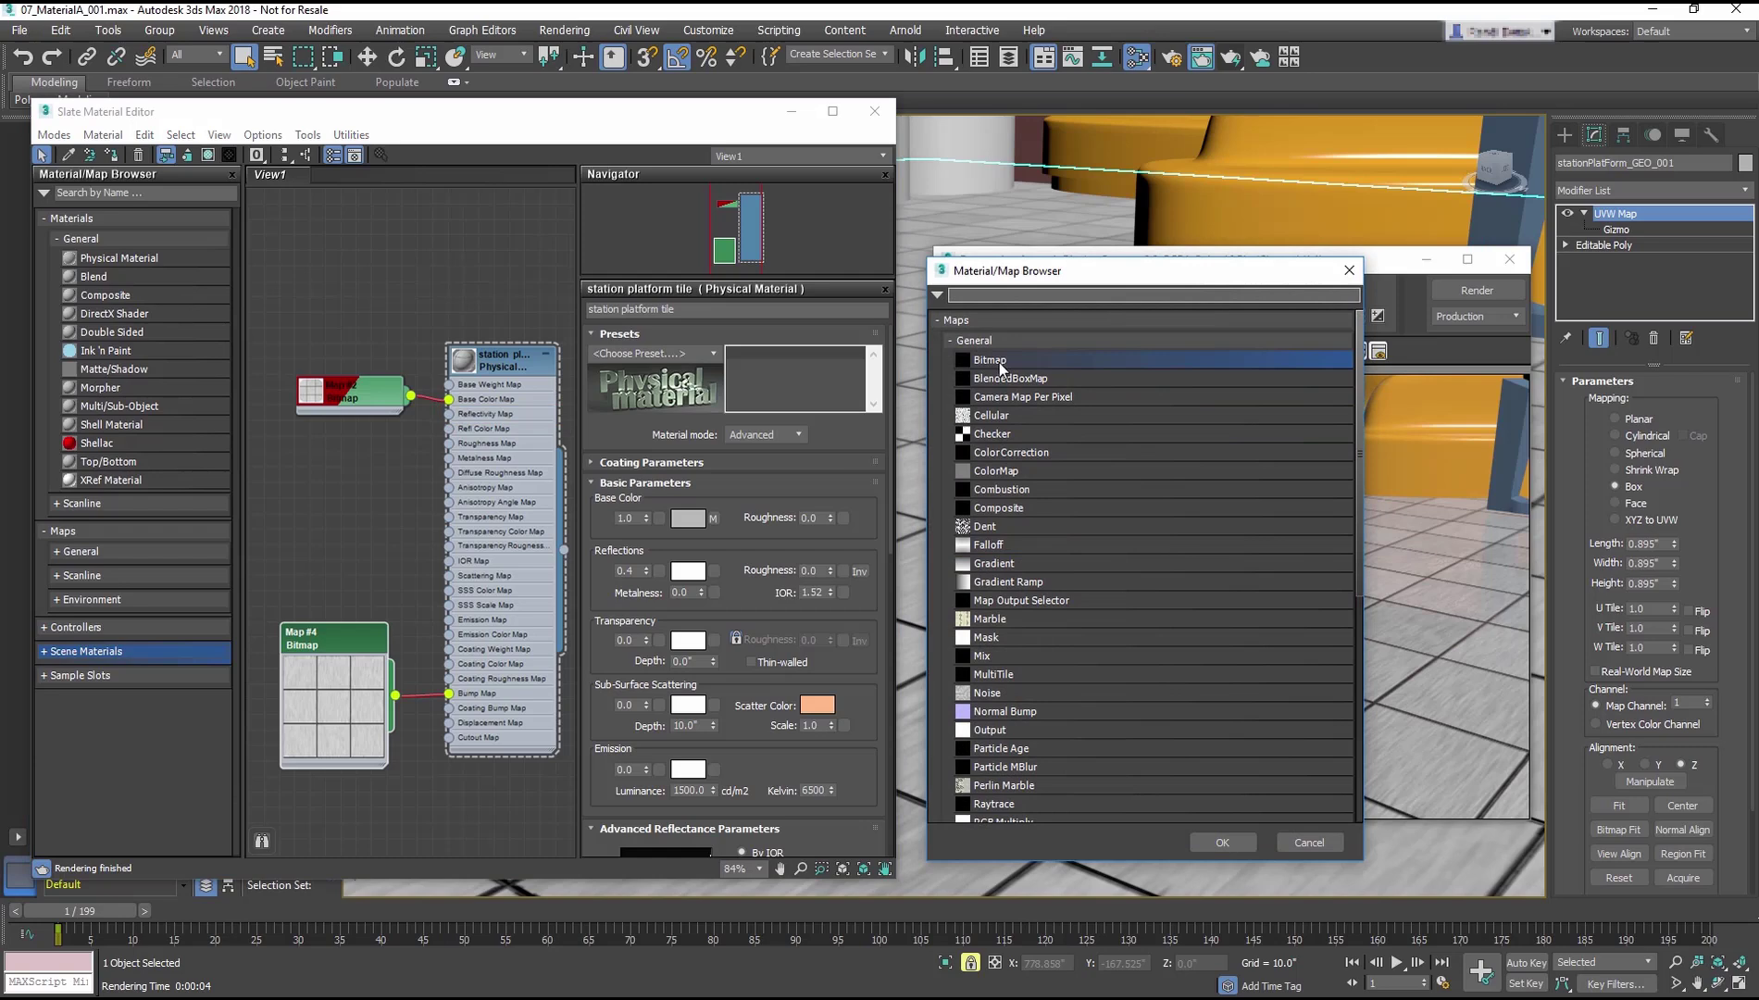
double_click(999, 364)
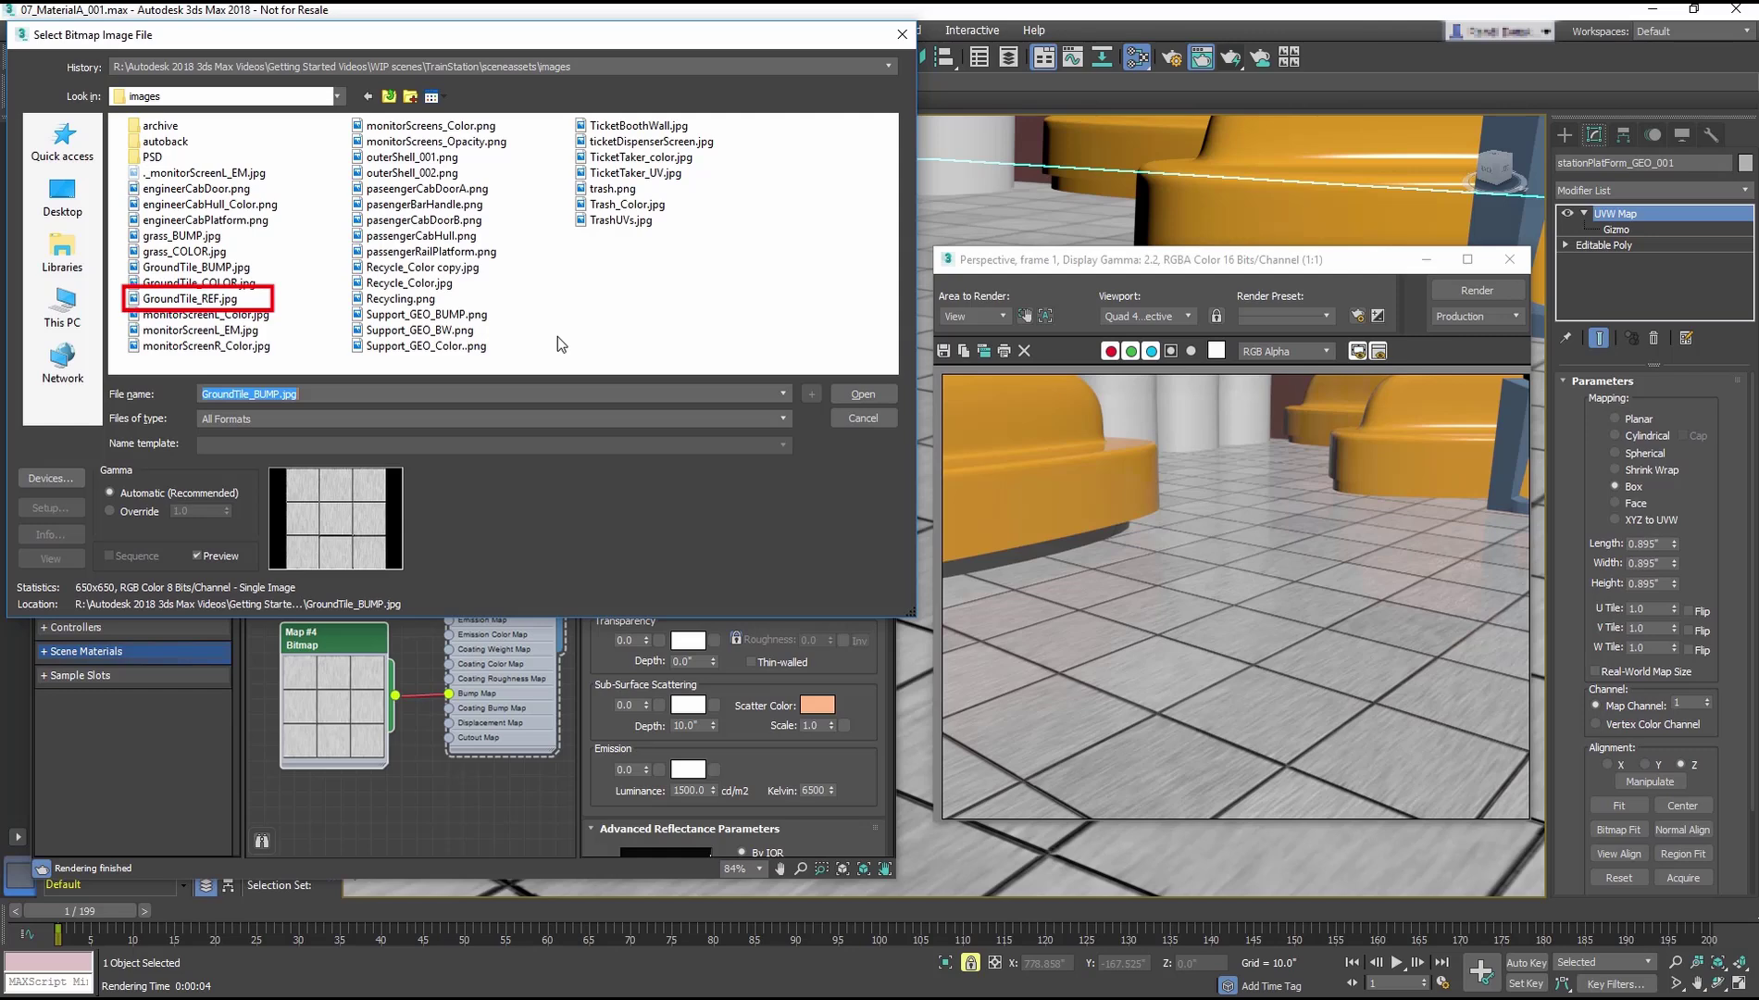
double_click(193, 300)
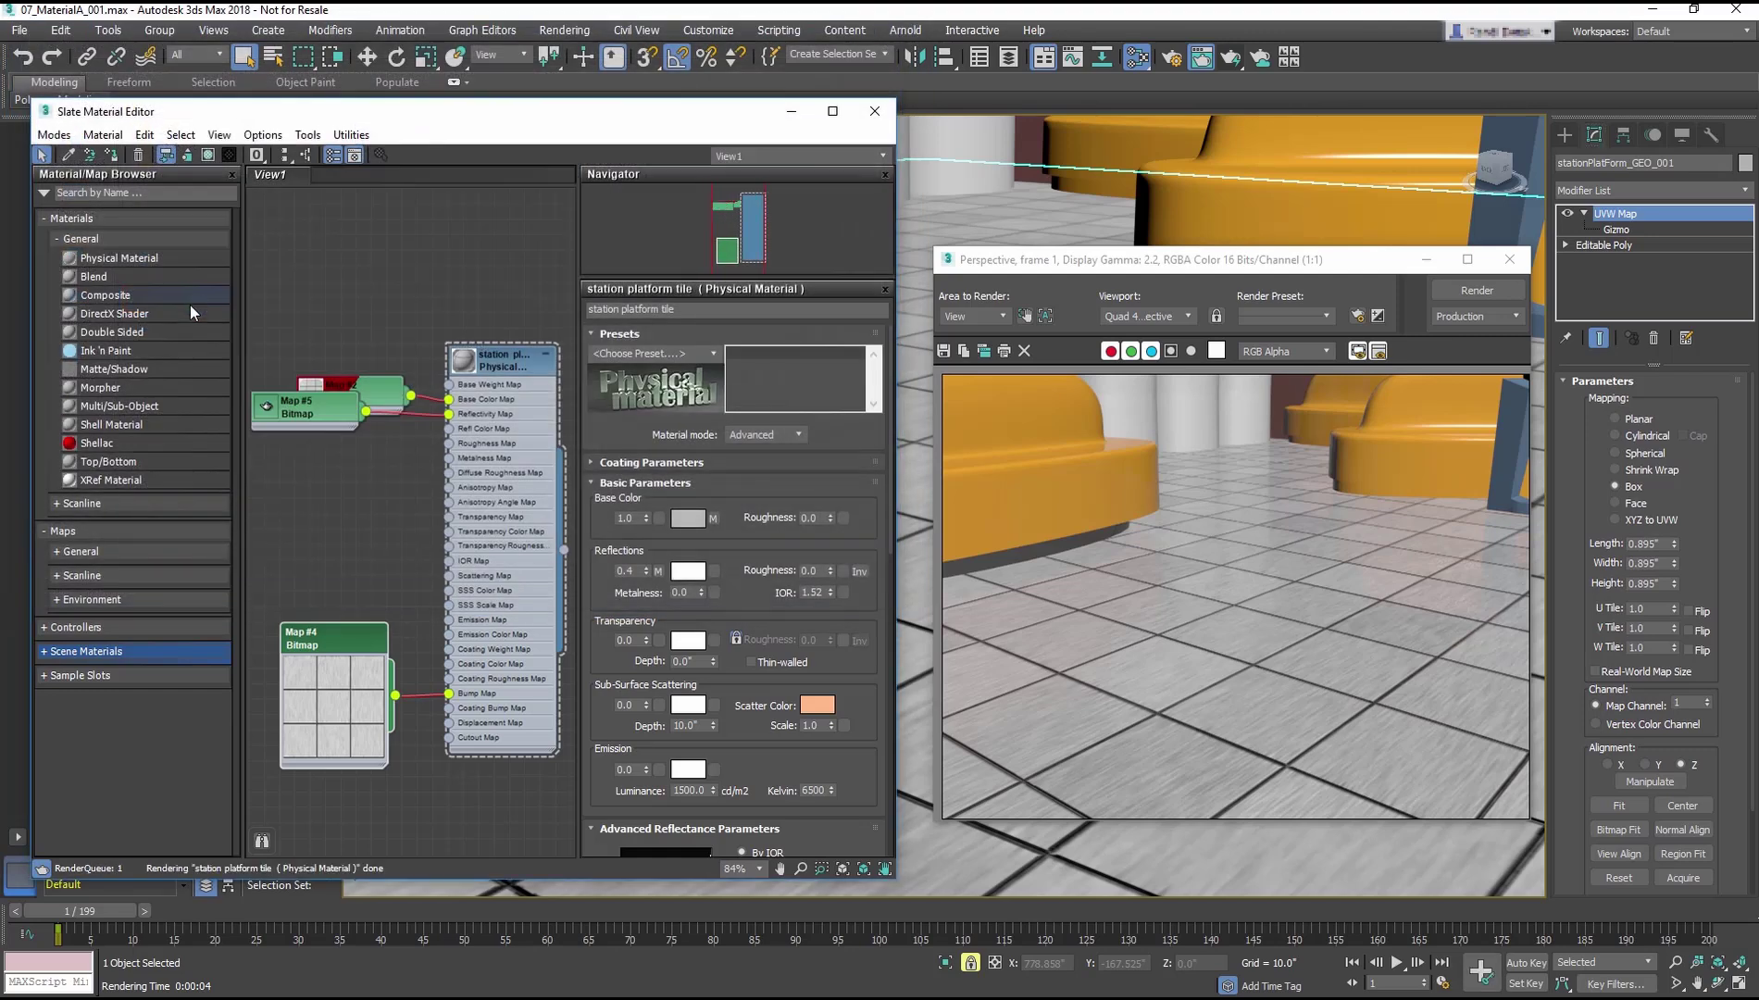
left_click_drag(348, 443, 365, 461)
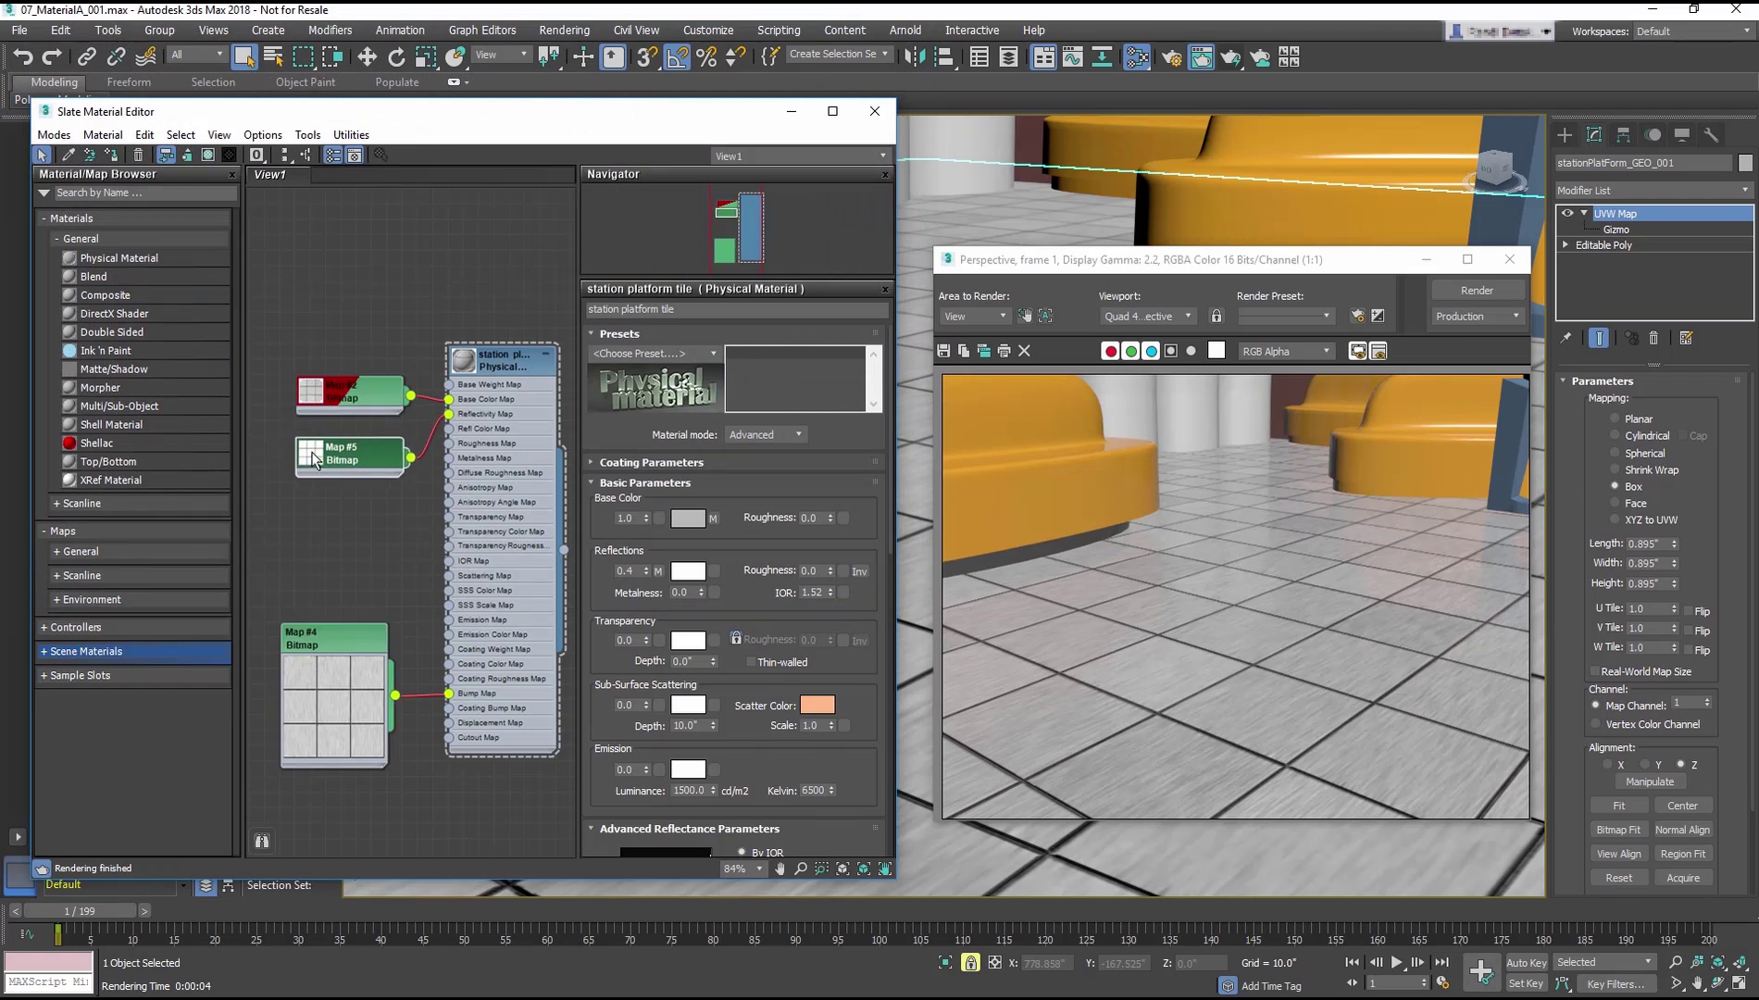
- Preview the Map #5 reflectivity node and re-render the floor with reflections
double_click(316, 456)
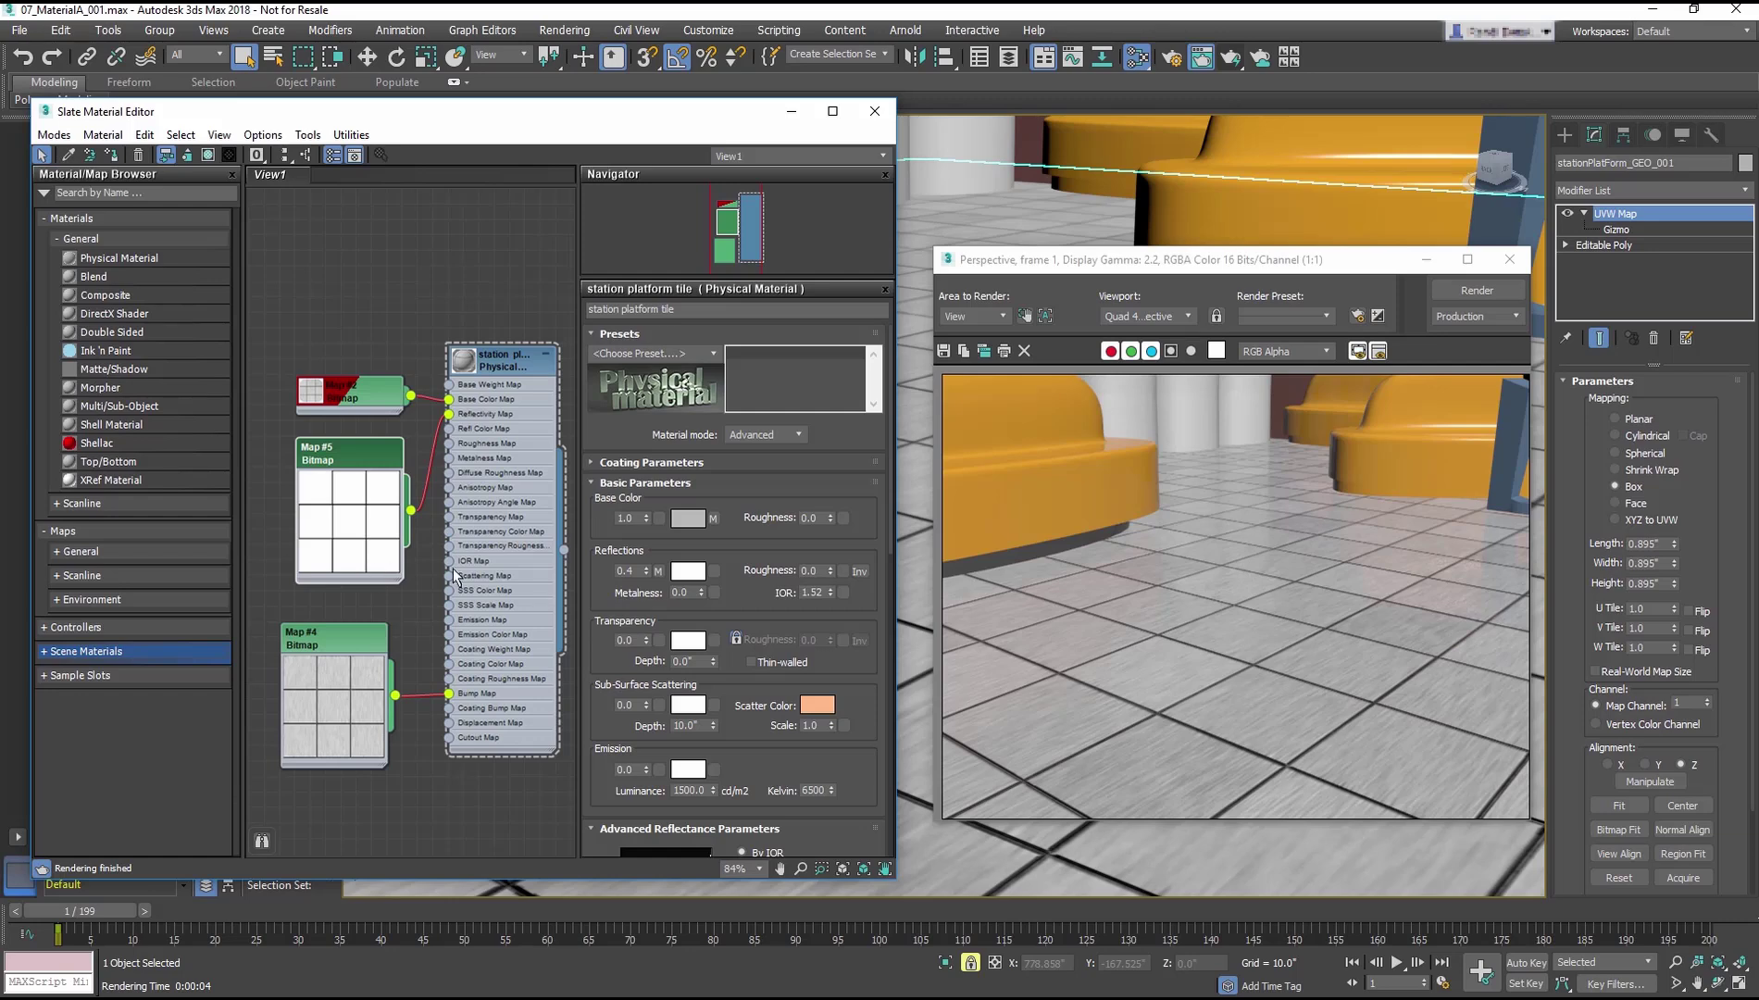
left_click(1233, 61)
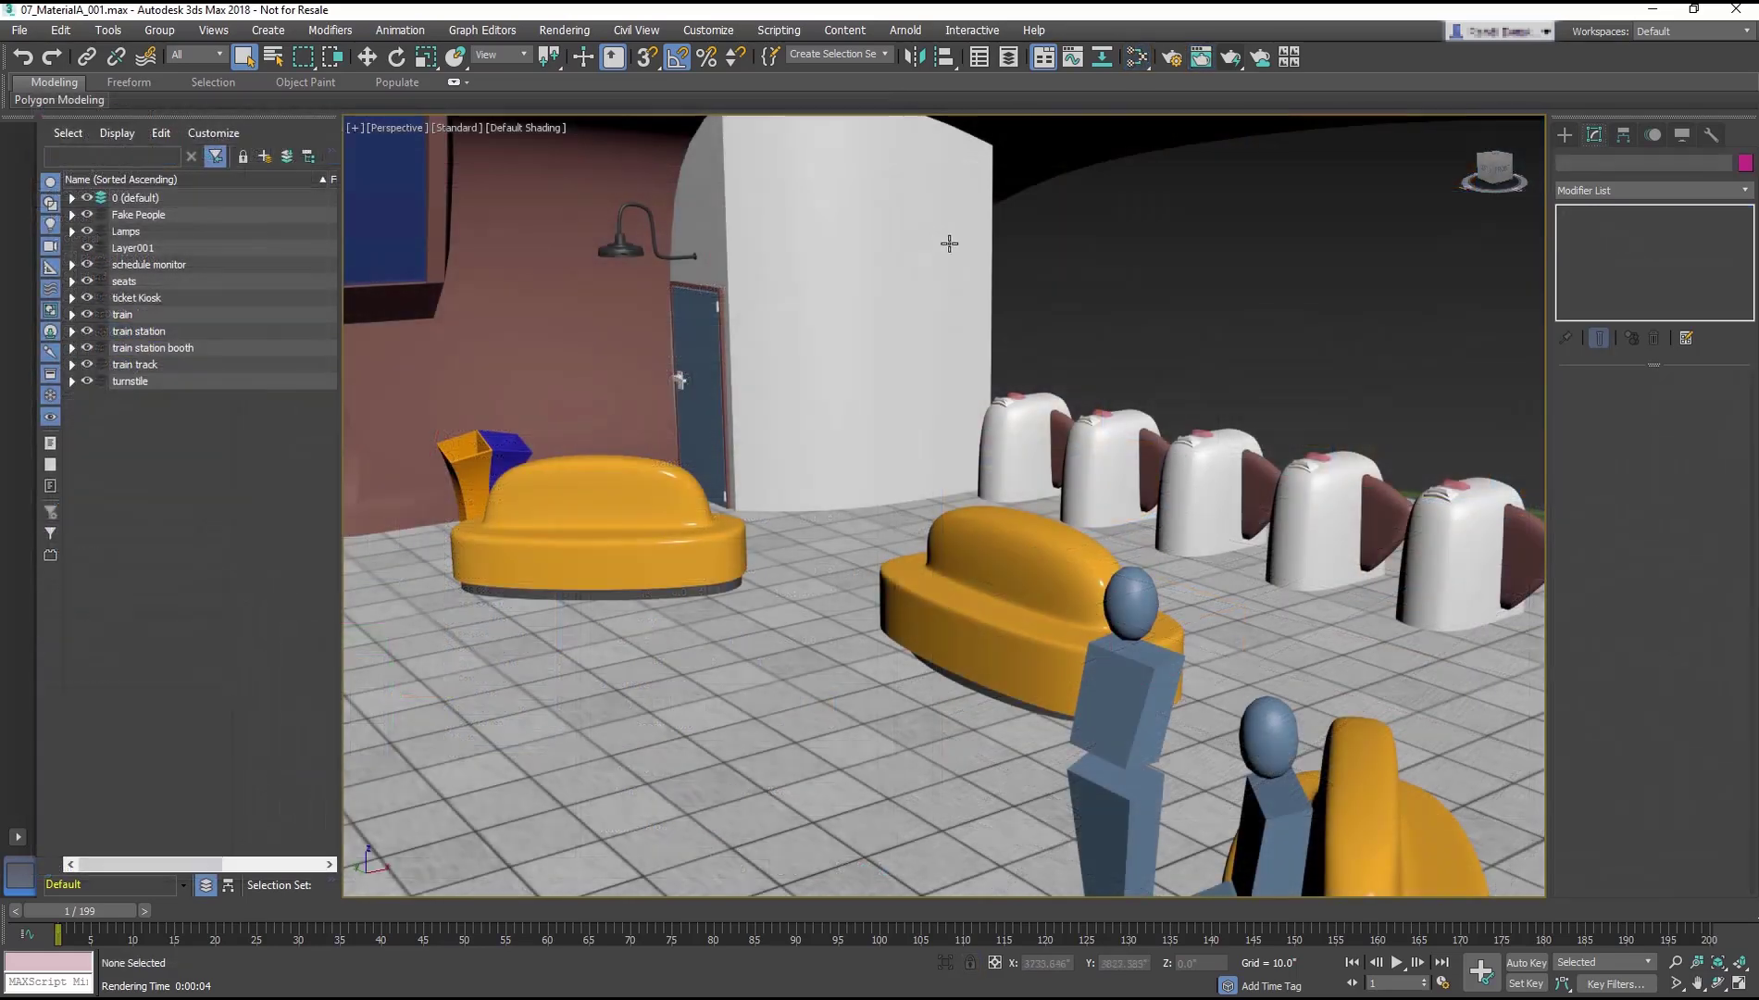
- Select and frame the train station booth, with the material editor open
left_click(907, 263)
key("z")
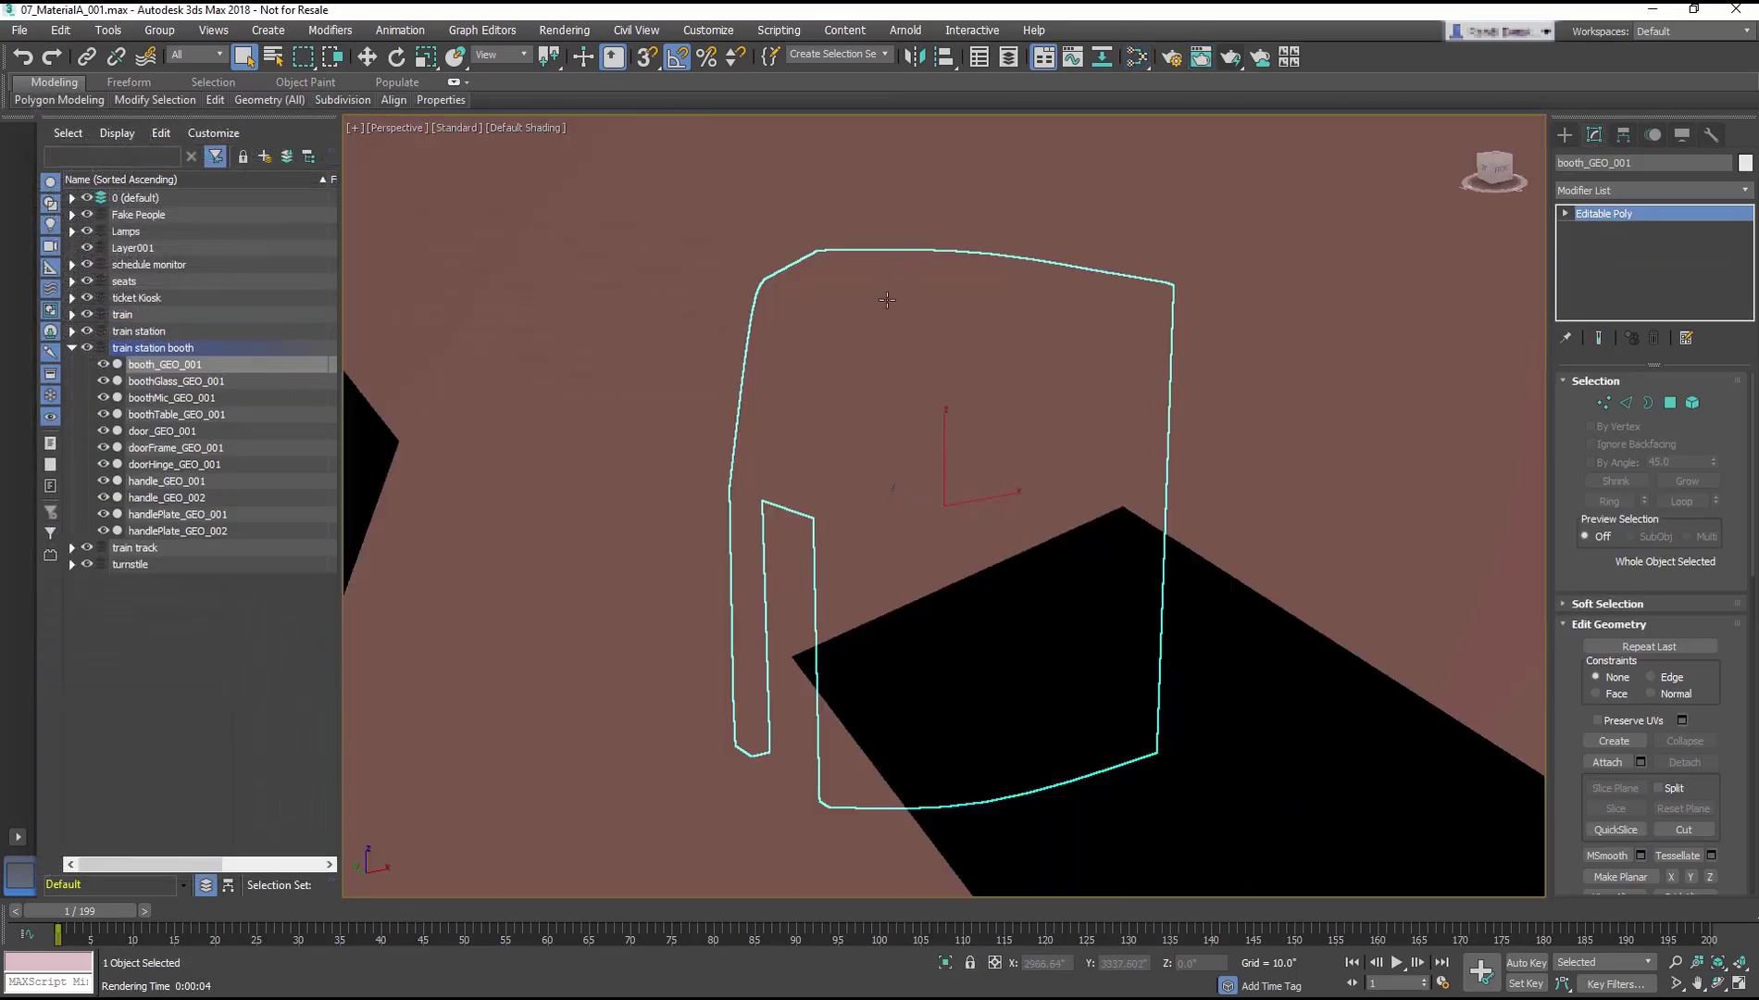
middle_click_drag(910, 284, 855, 155)
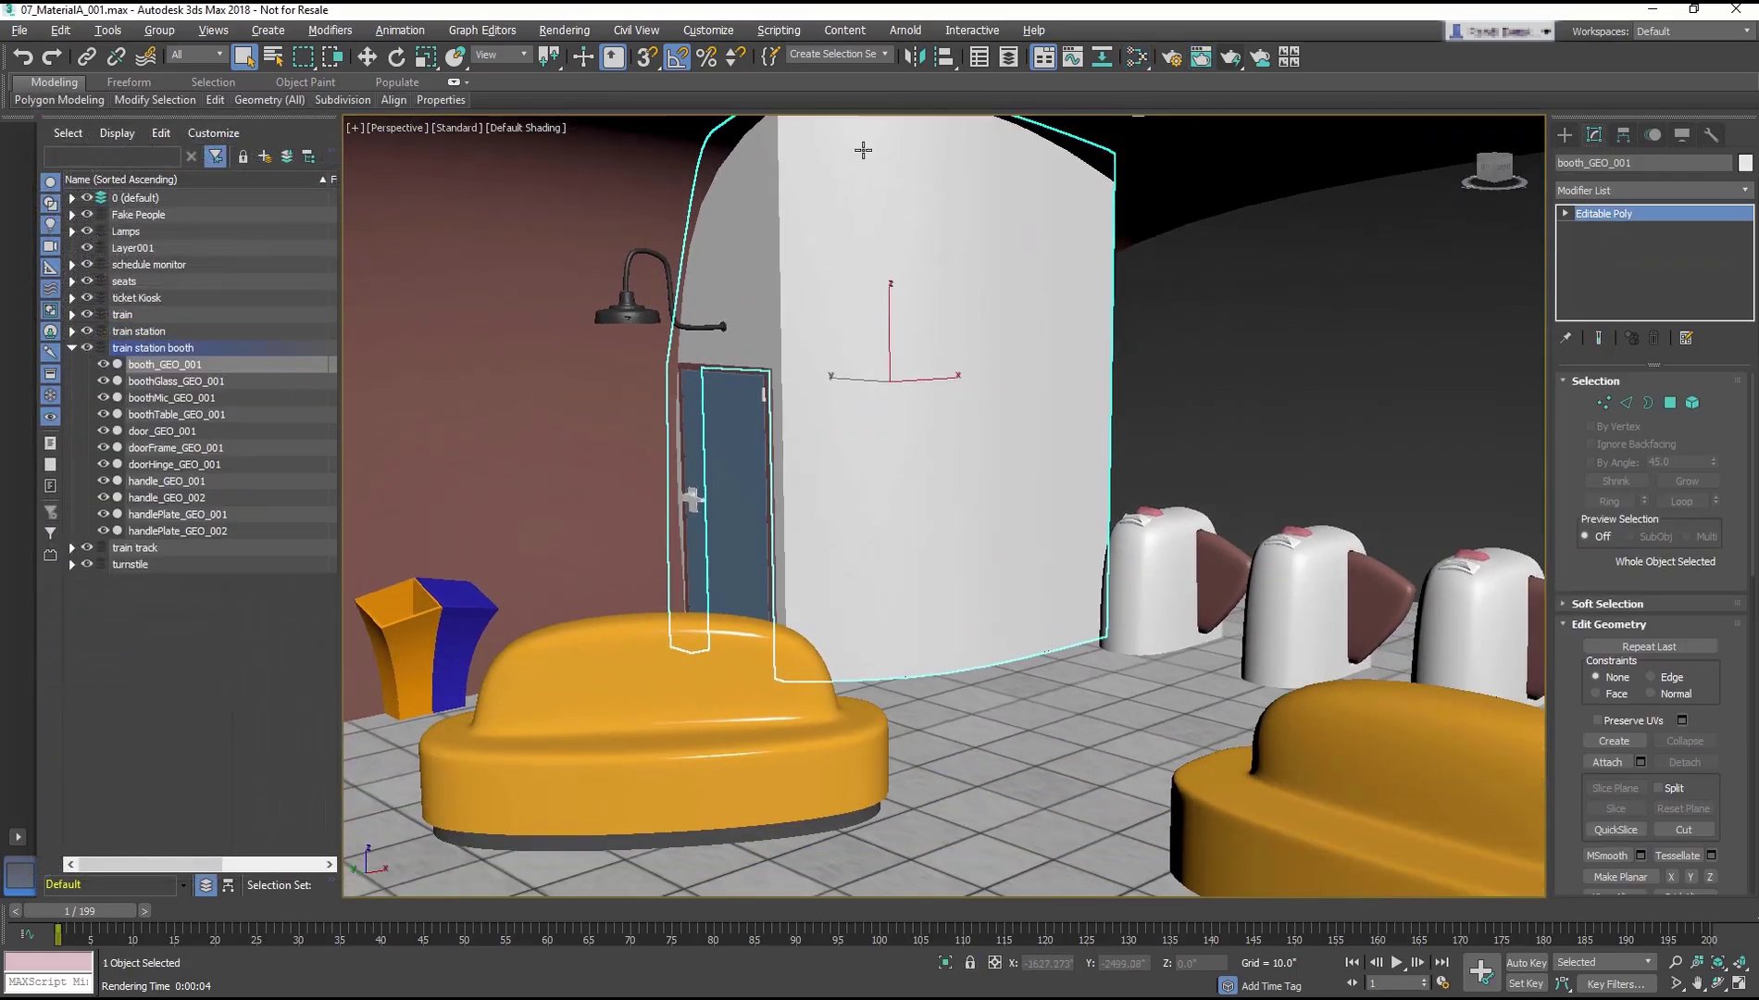
left_click(1123, 58)
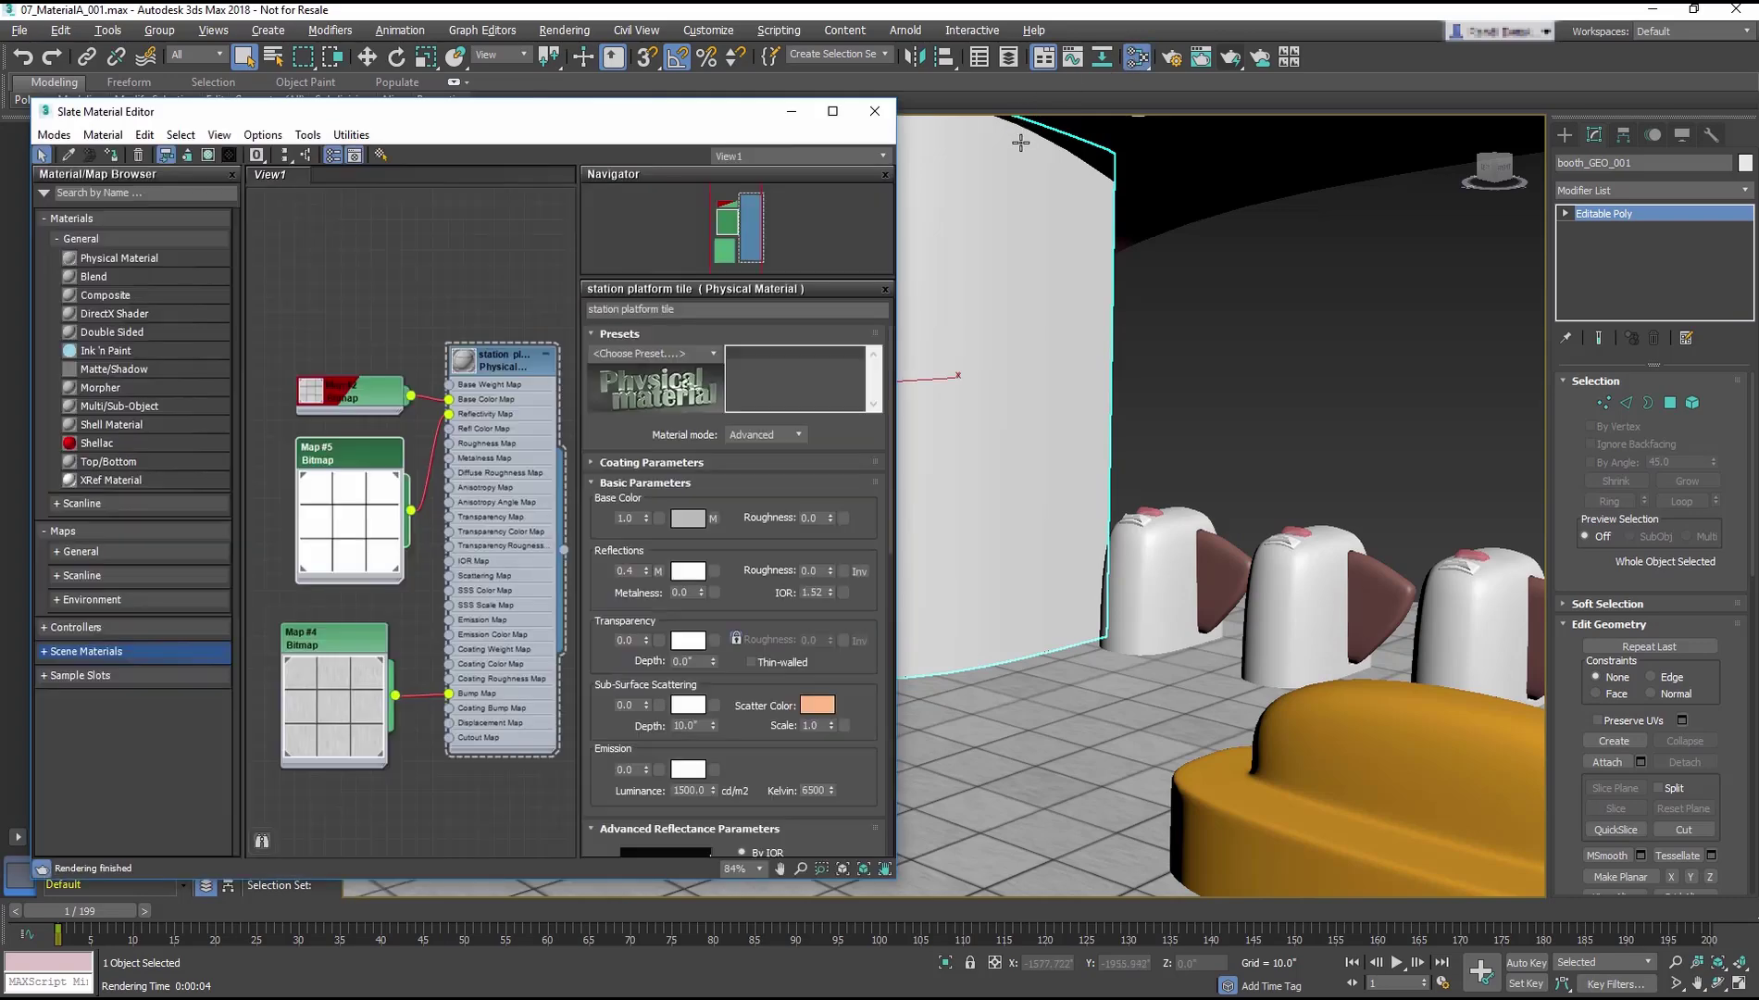
mouse_move(1022, 166)
middle_mouse_down()
mouse_move(1324, 190)
mouse_move(1229, 210)
middle_mouse_up()
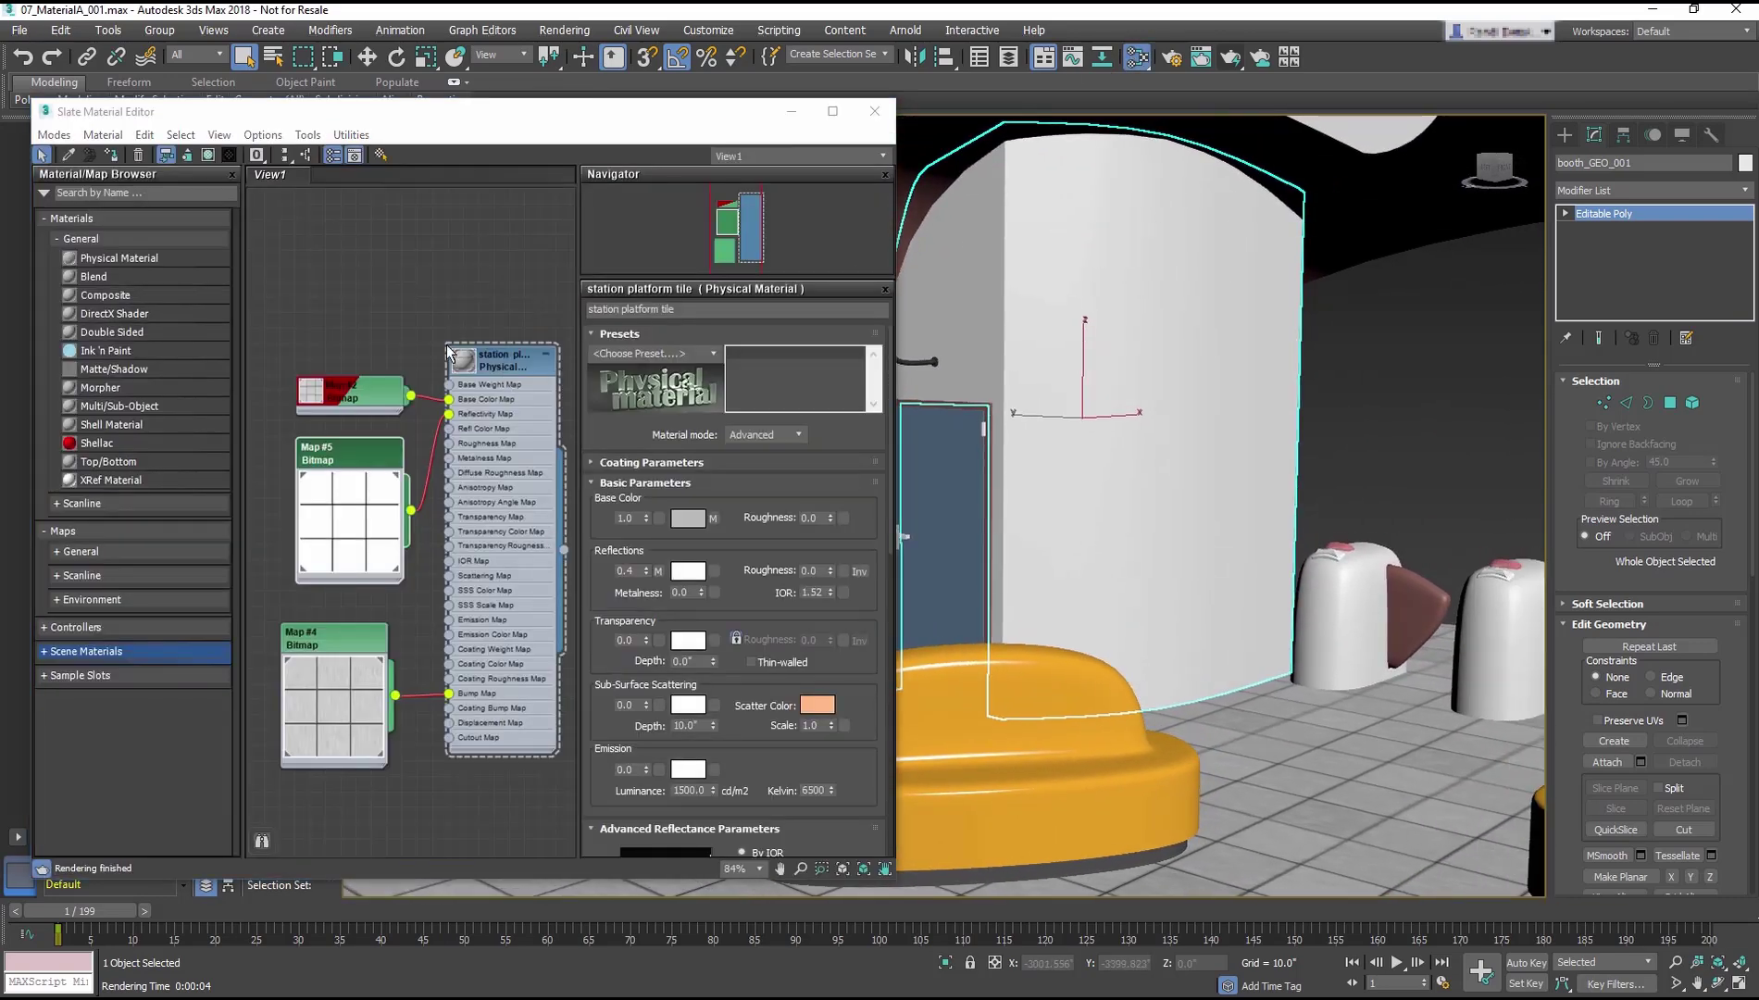
left_click_drag(737, 232, 610, 244)
- Create new Physical Material #69 with a mid grey (0.5) base colour
left_click_drag(113, 256, 474, 375)
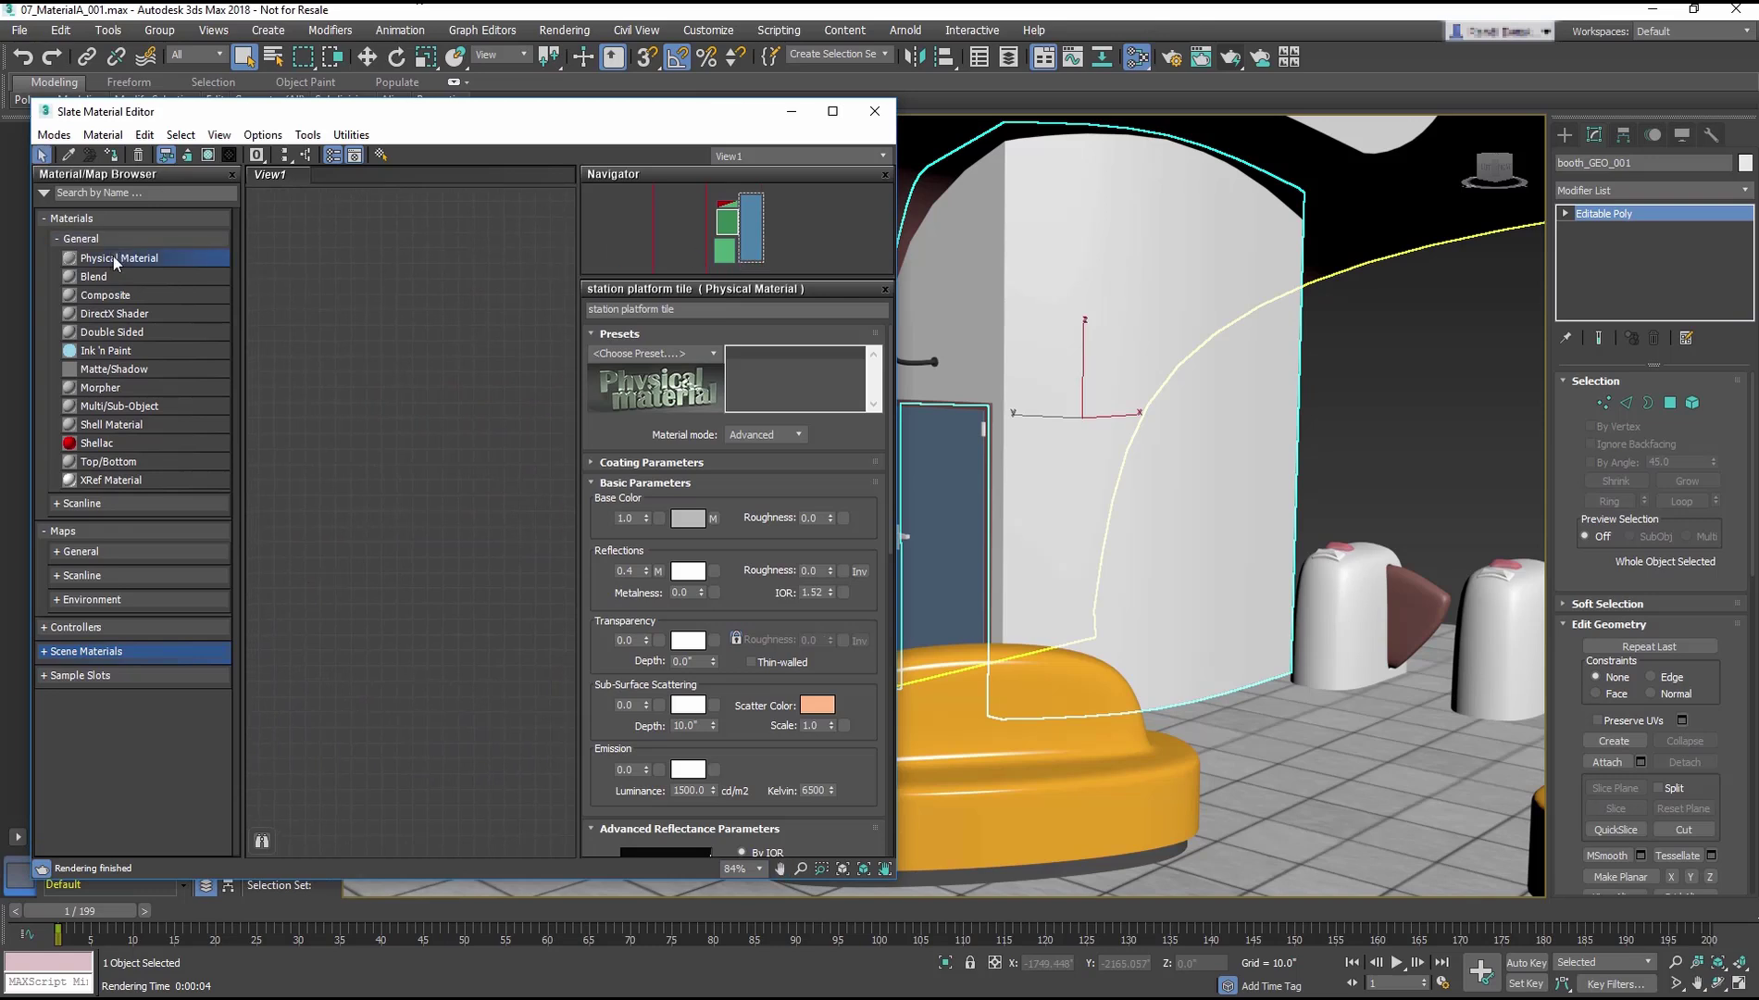
double_click(475, 380)
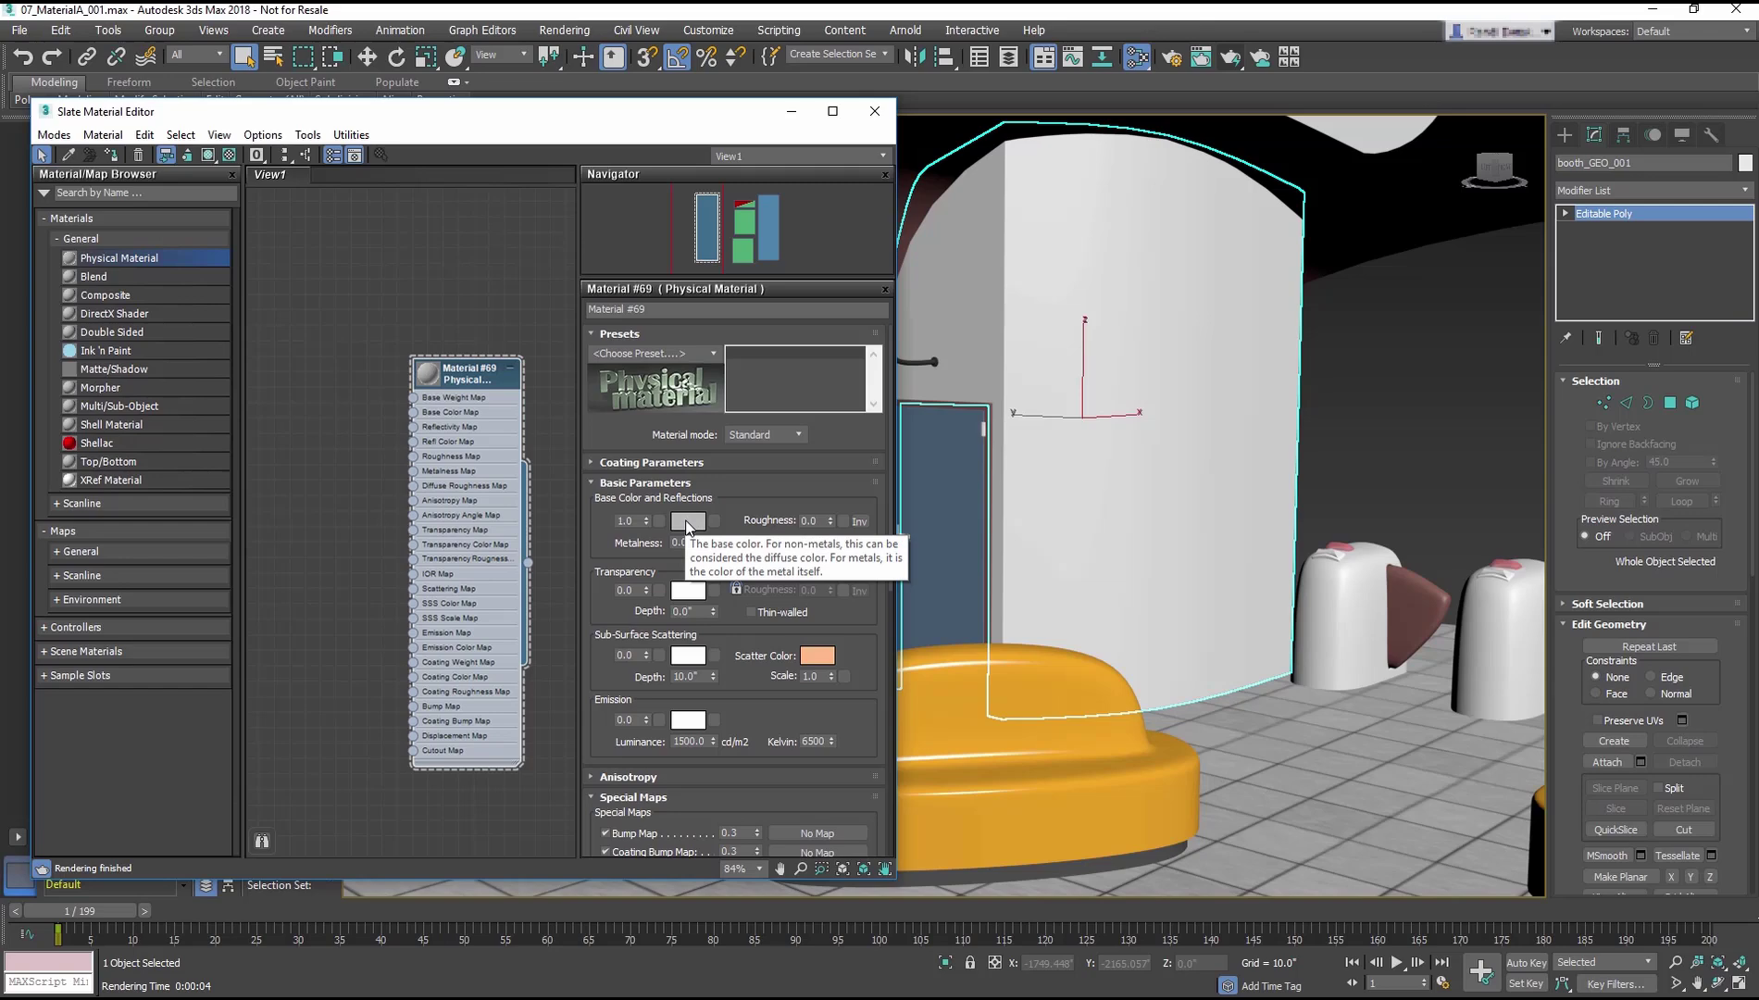
left_click(686, 522)
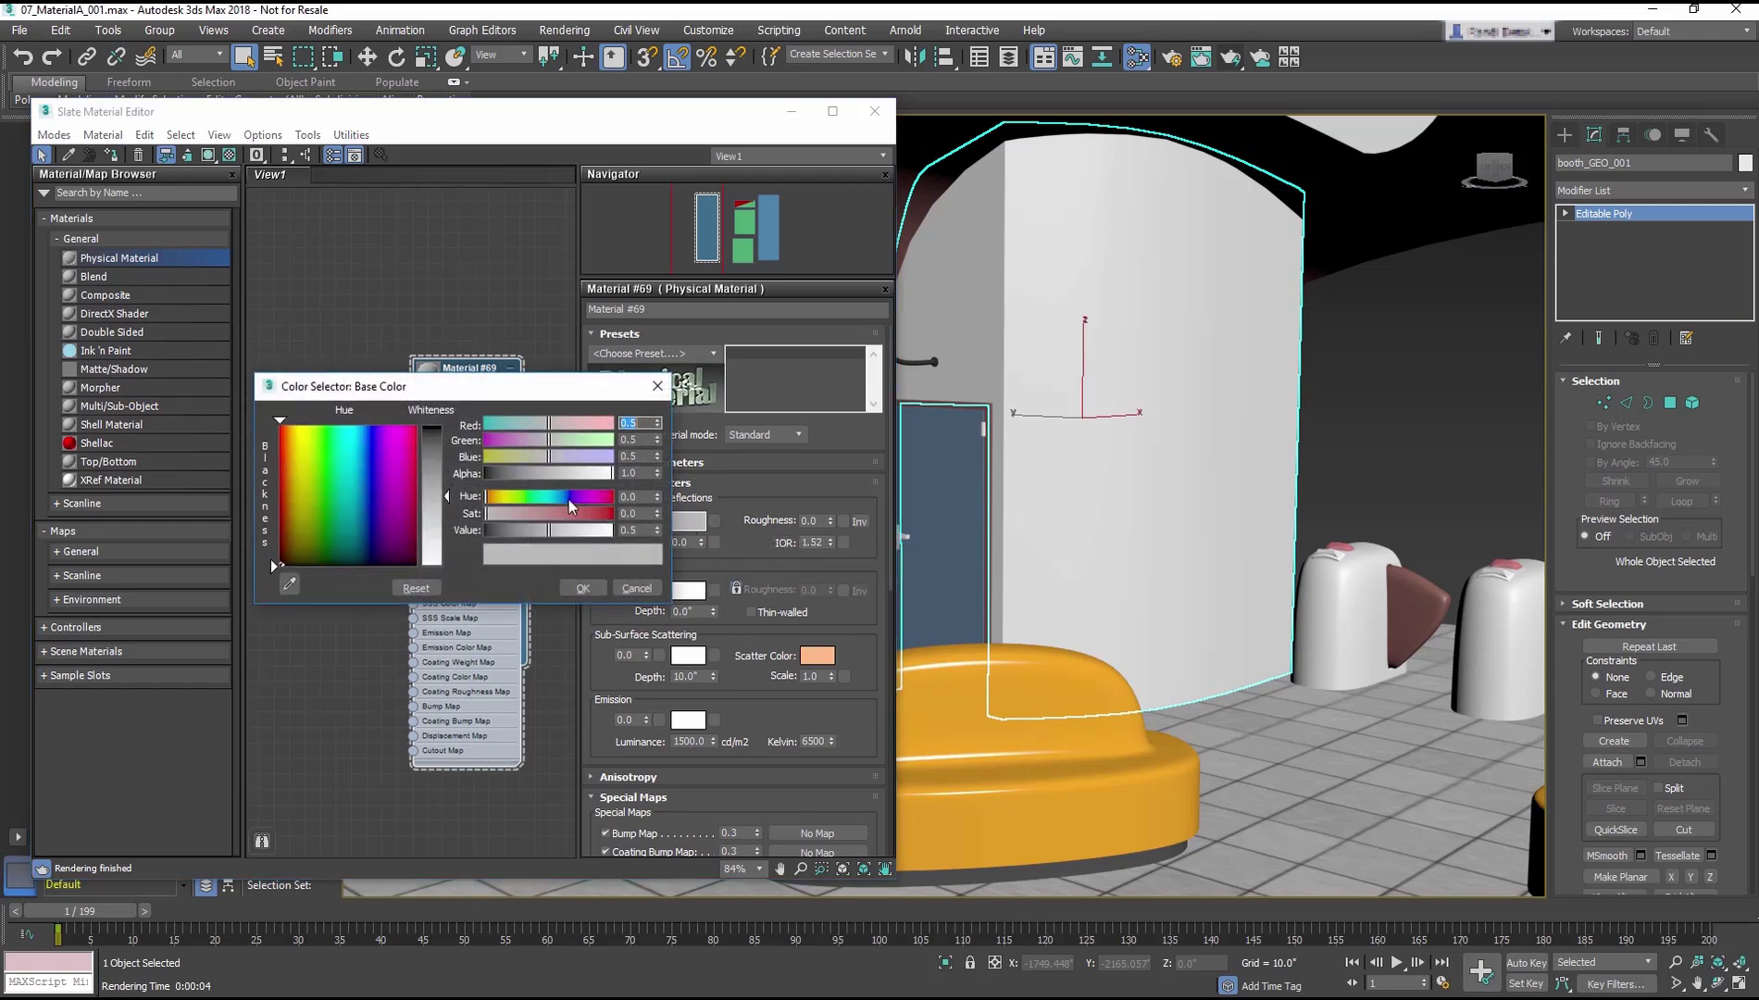
left_click(583, 590)
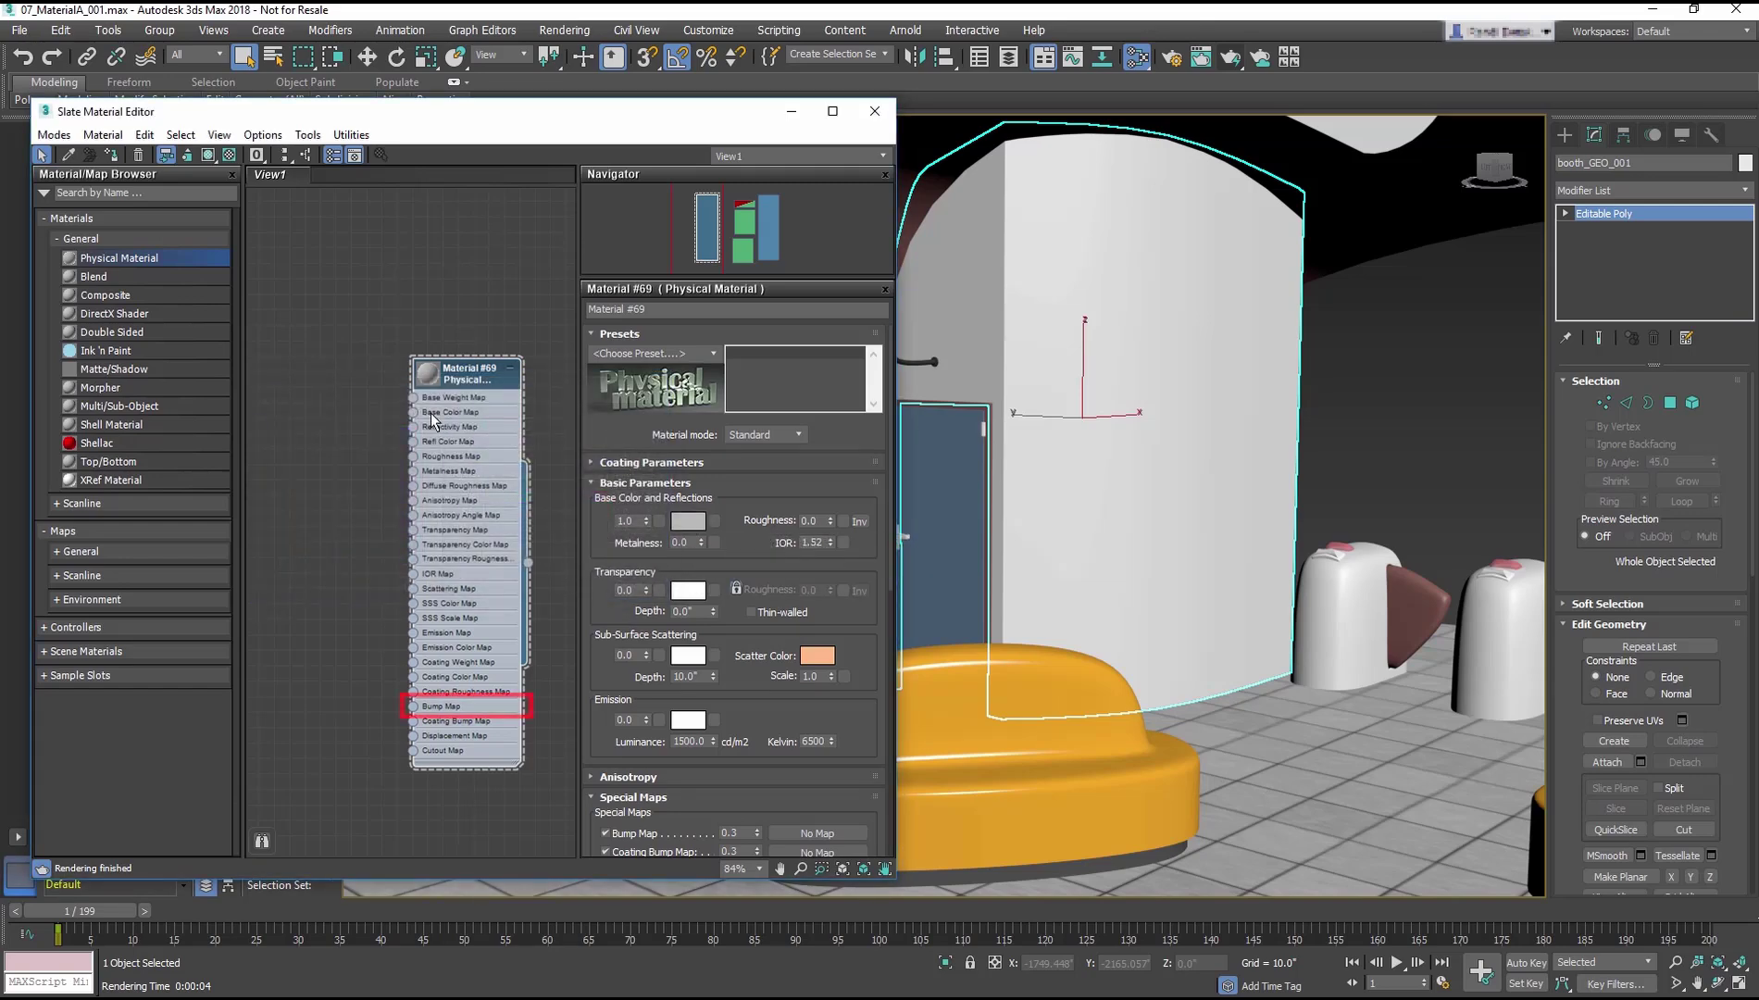
- Connect a Noise map (Map #6) to Material #69's bump channel
left_click(416, 707)
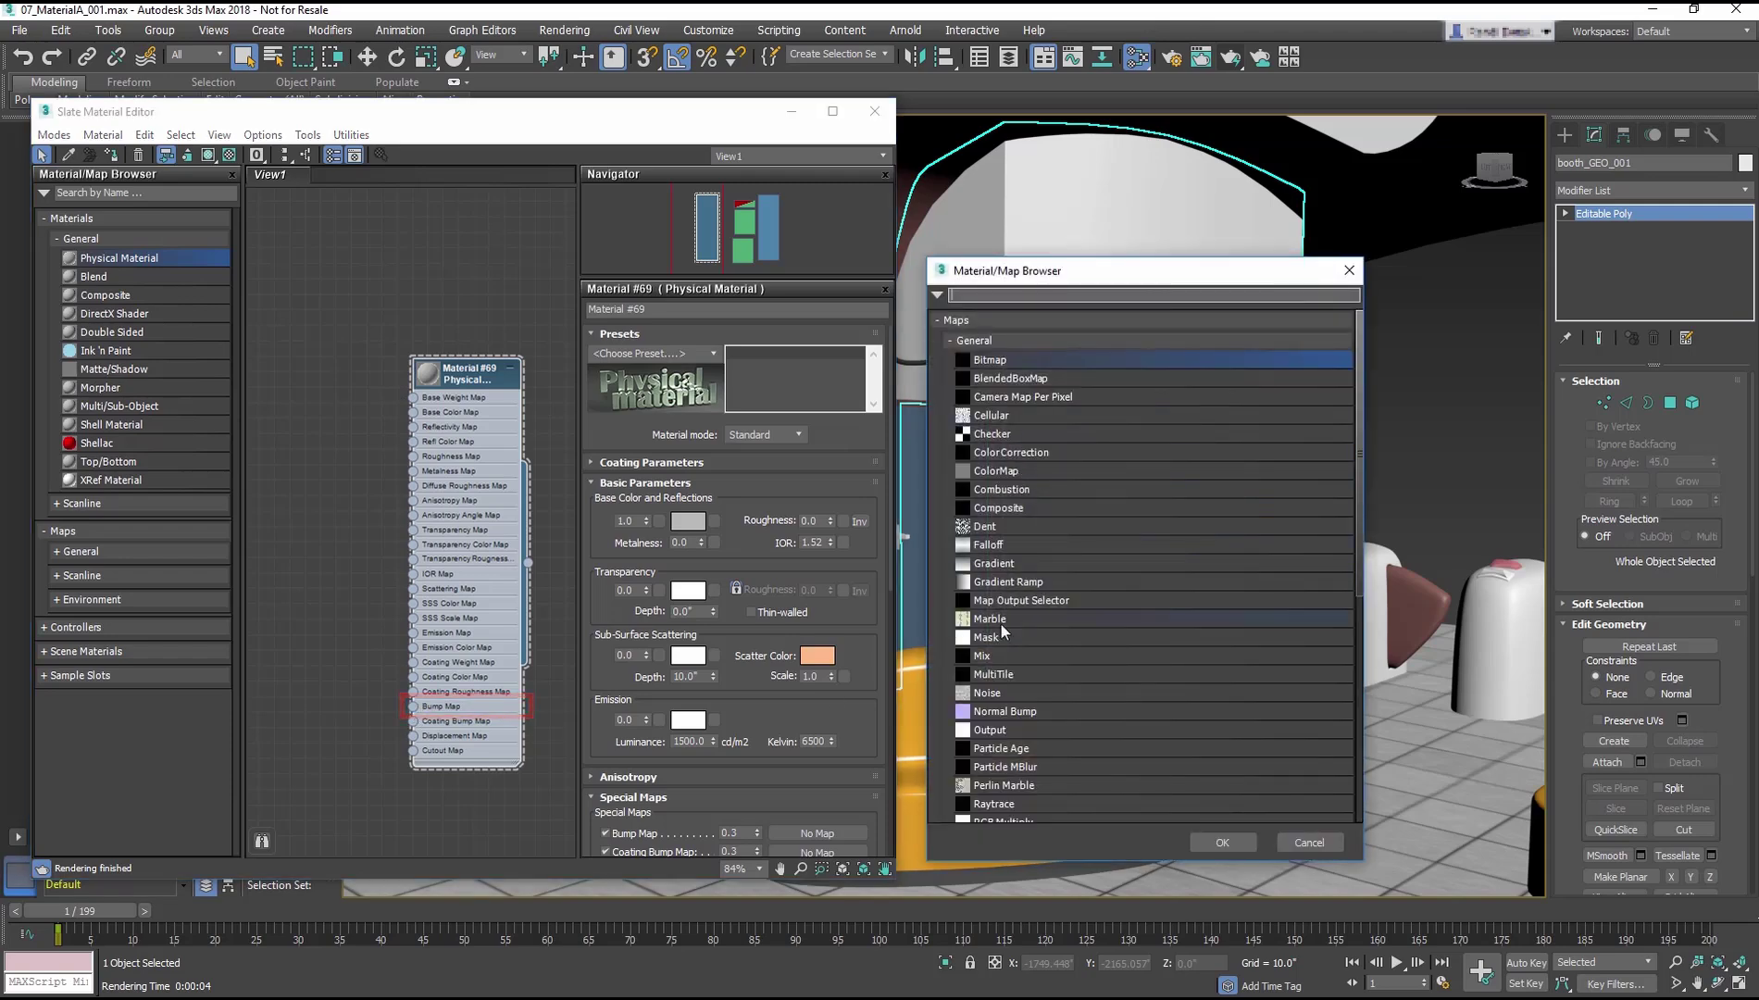
left_click(1012, 696)
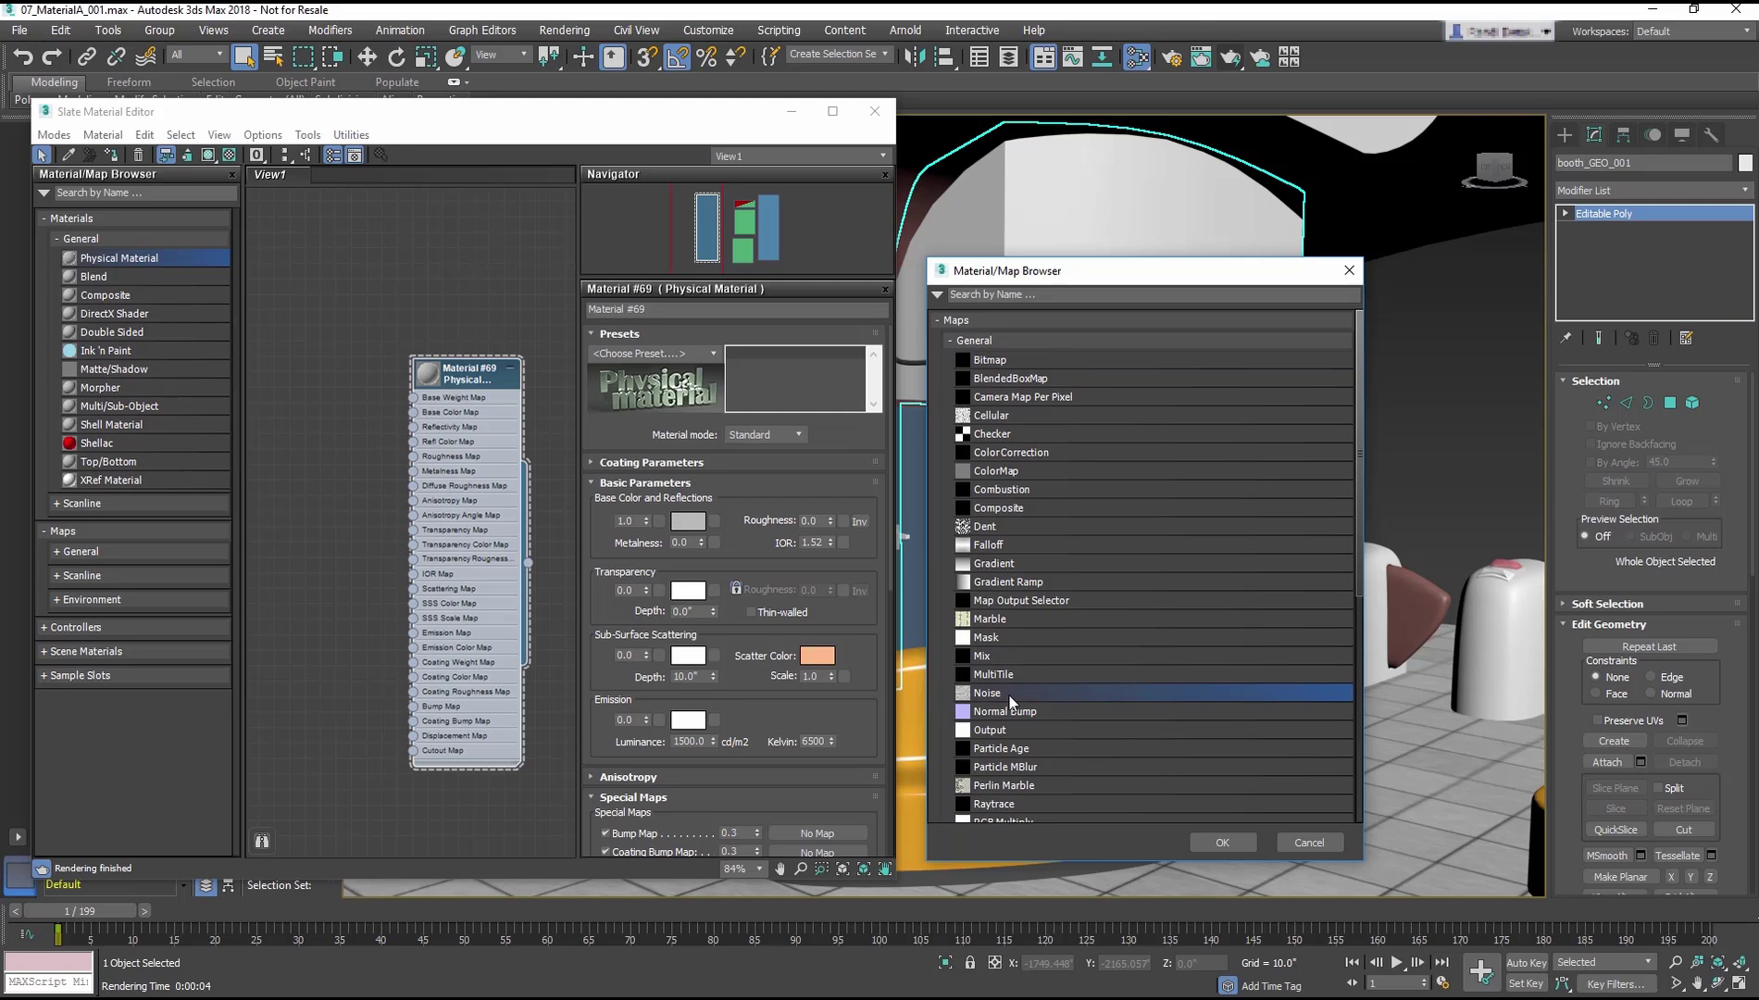
double_click(1010, 701)
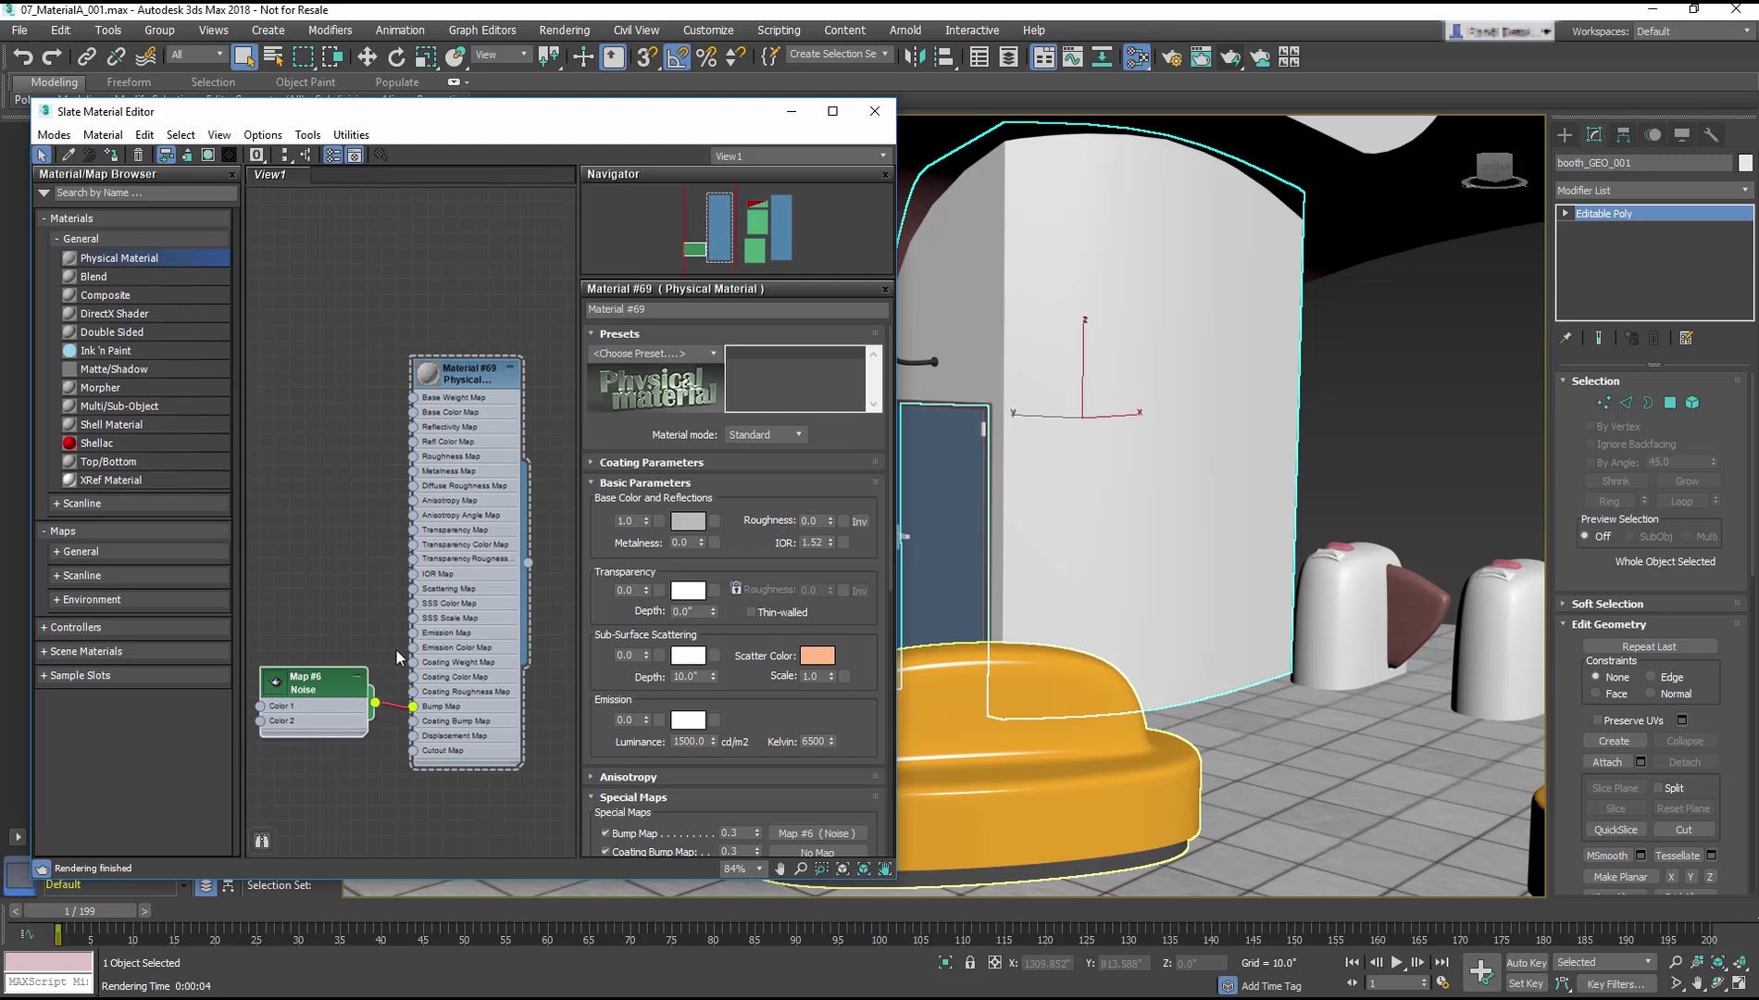
middle_click_drag(397, 650, 442, 526)
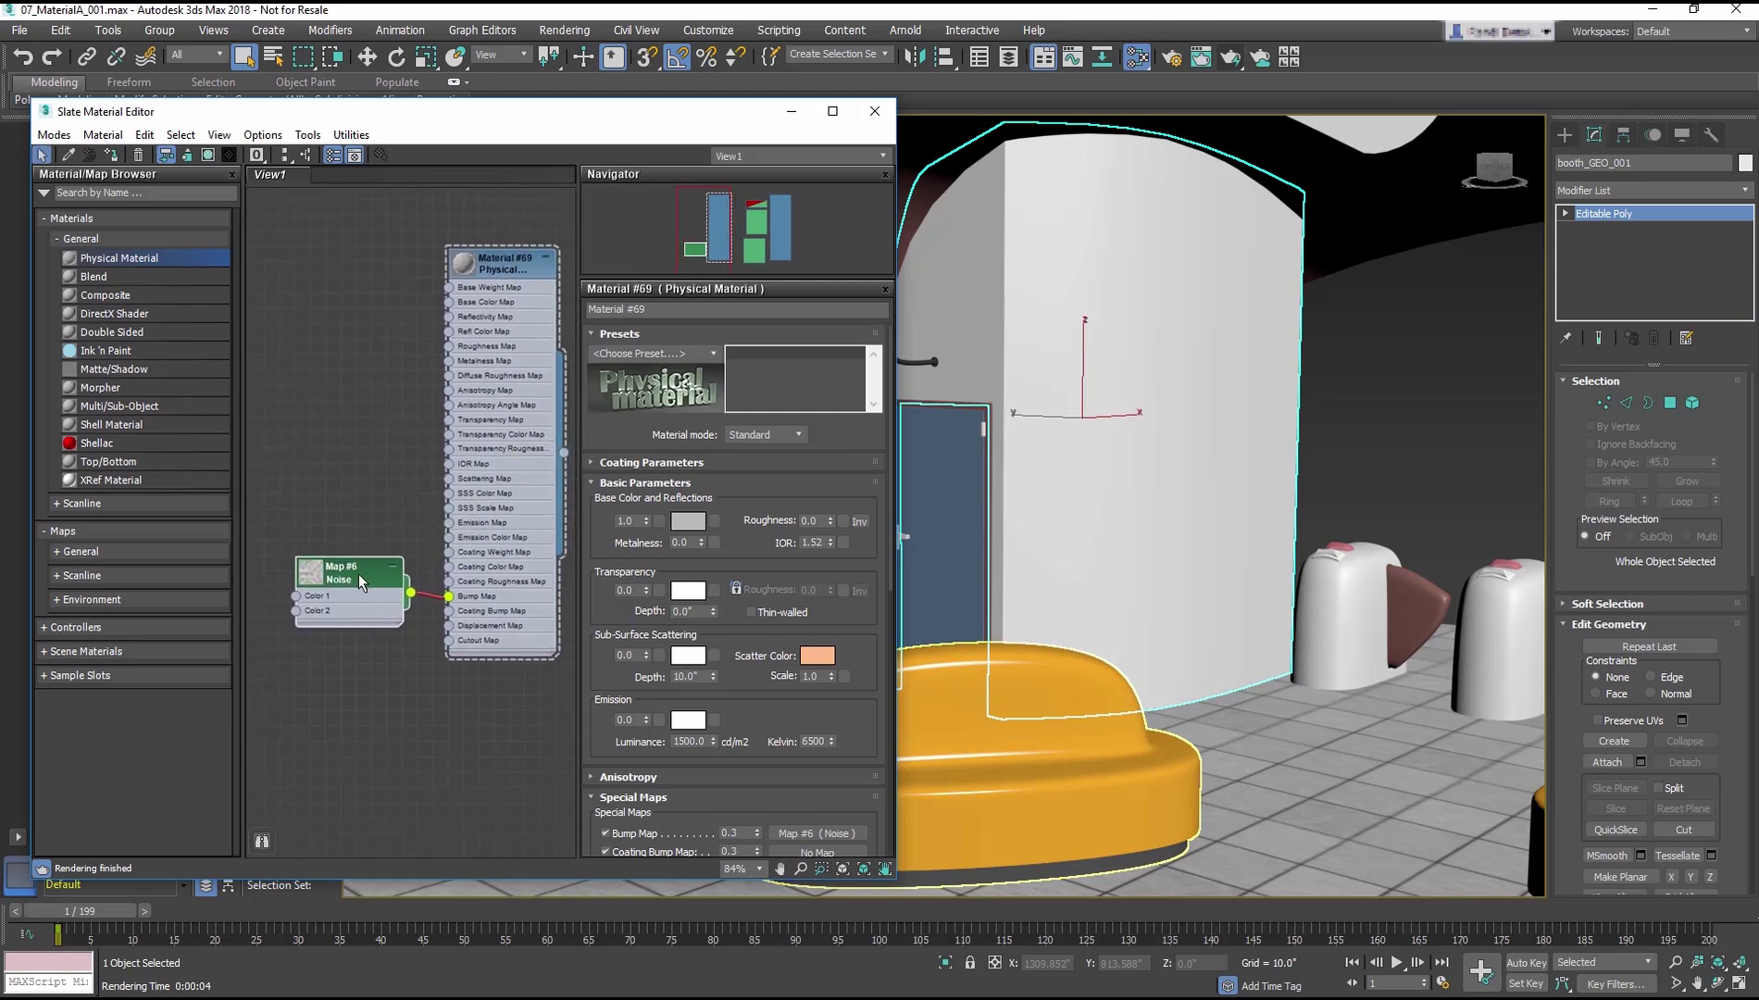
double_click(315, 576)
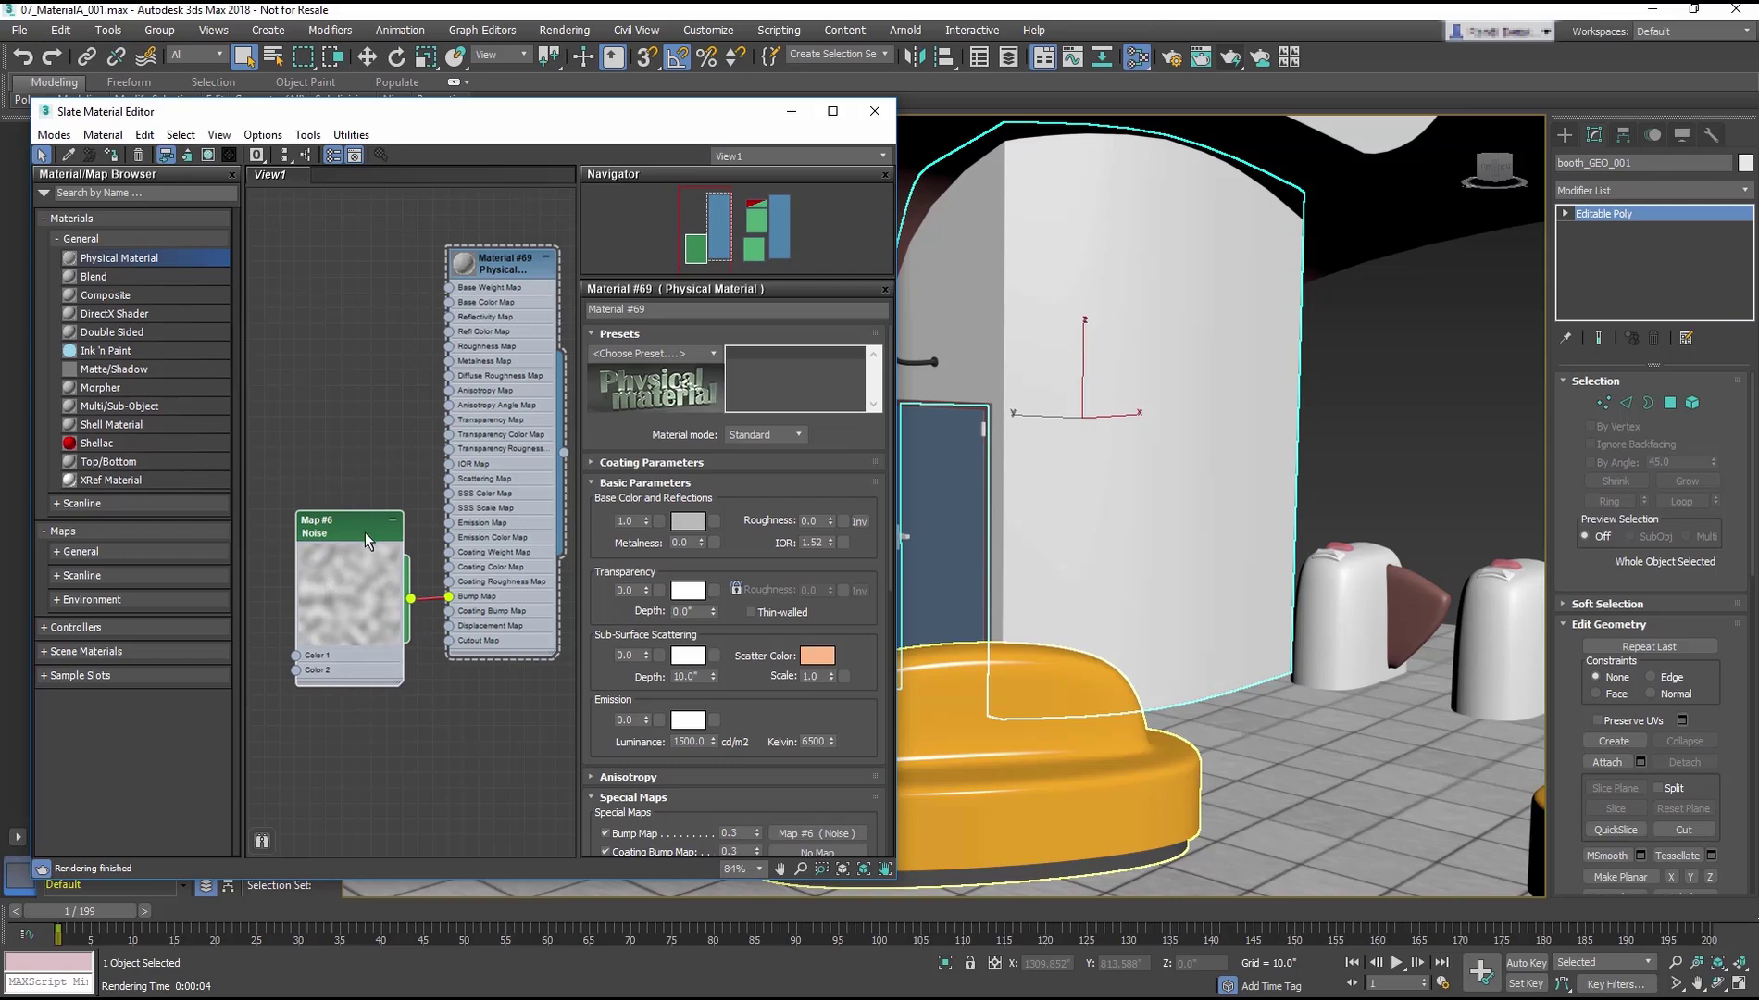
- Set the Noise map's size to 0.1
double_click(360, 524)
scroll(357, 537, "up", 2)
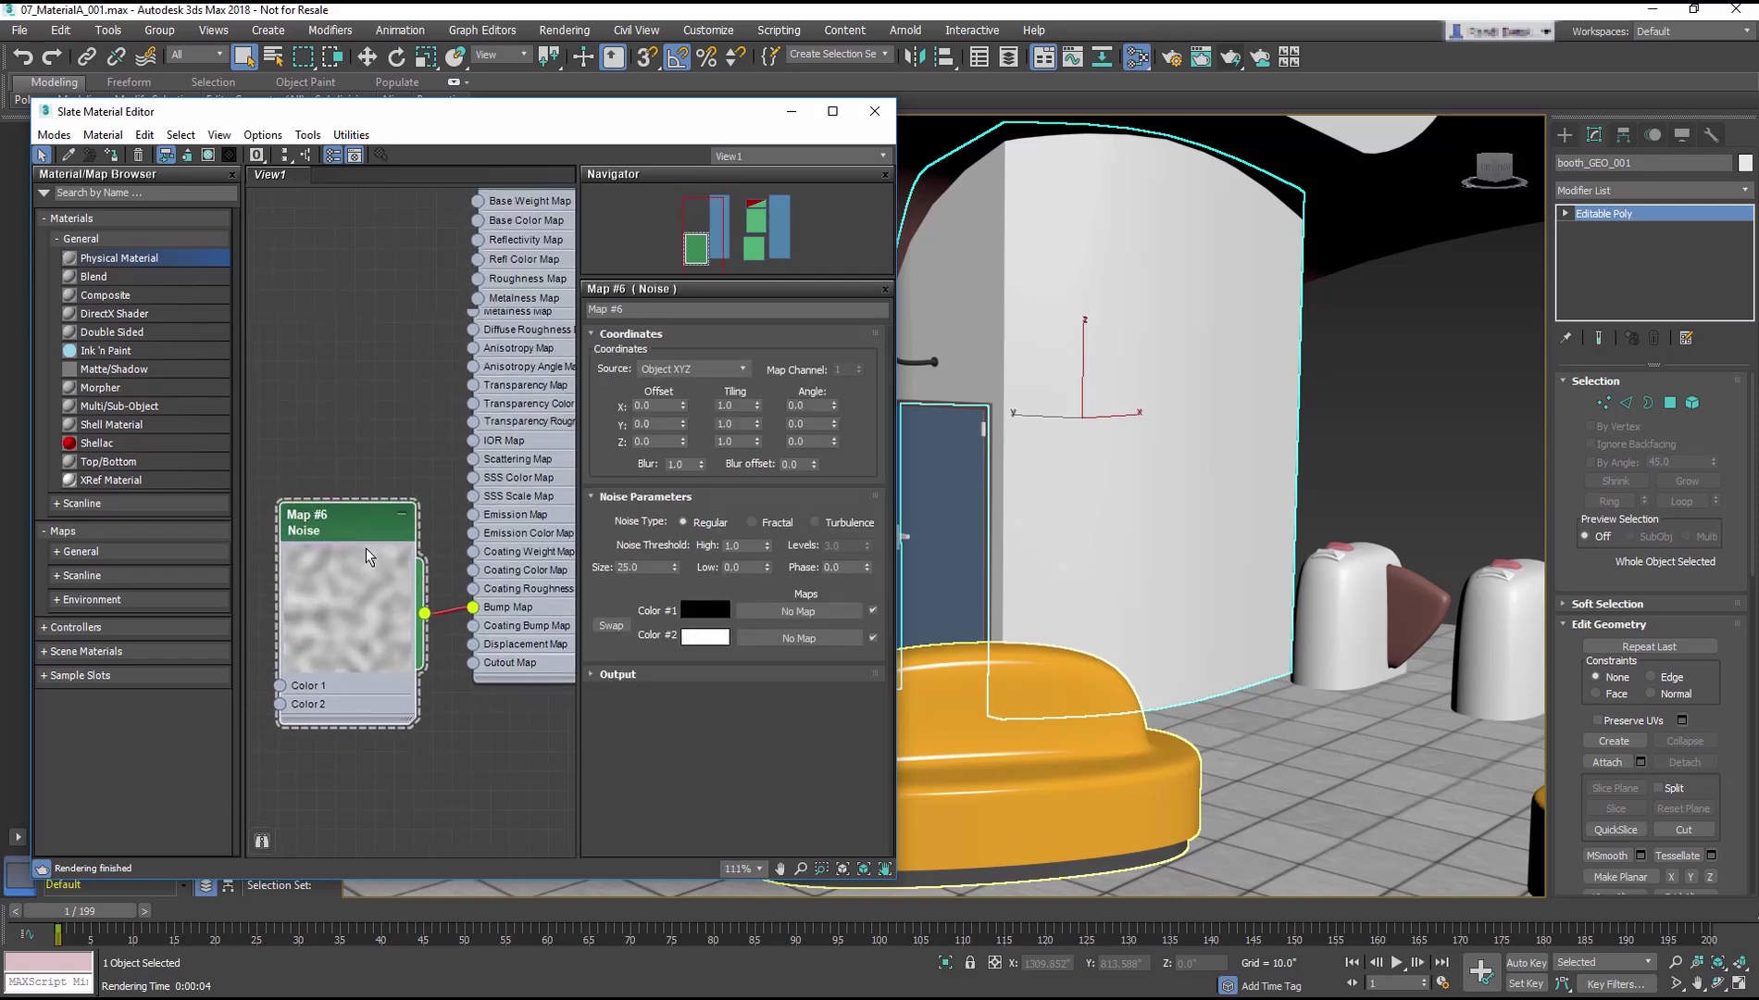
middle_click_drag(369, 553, 451, 500)
scroll(451, 497, "up", 3)
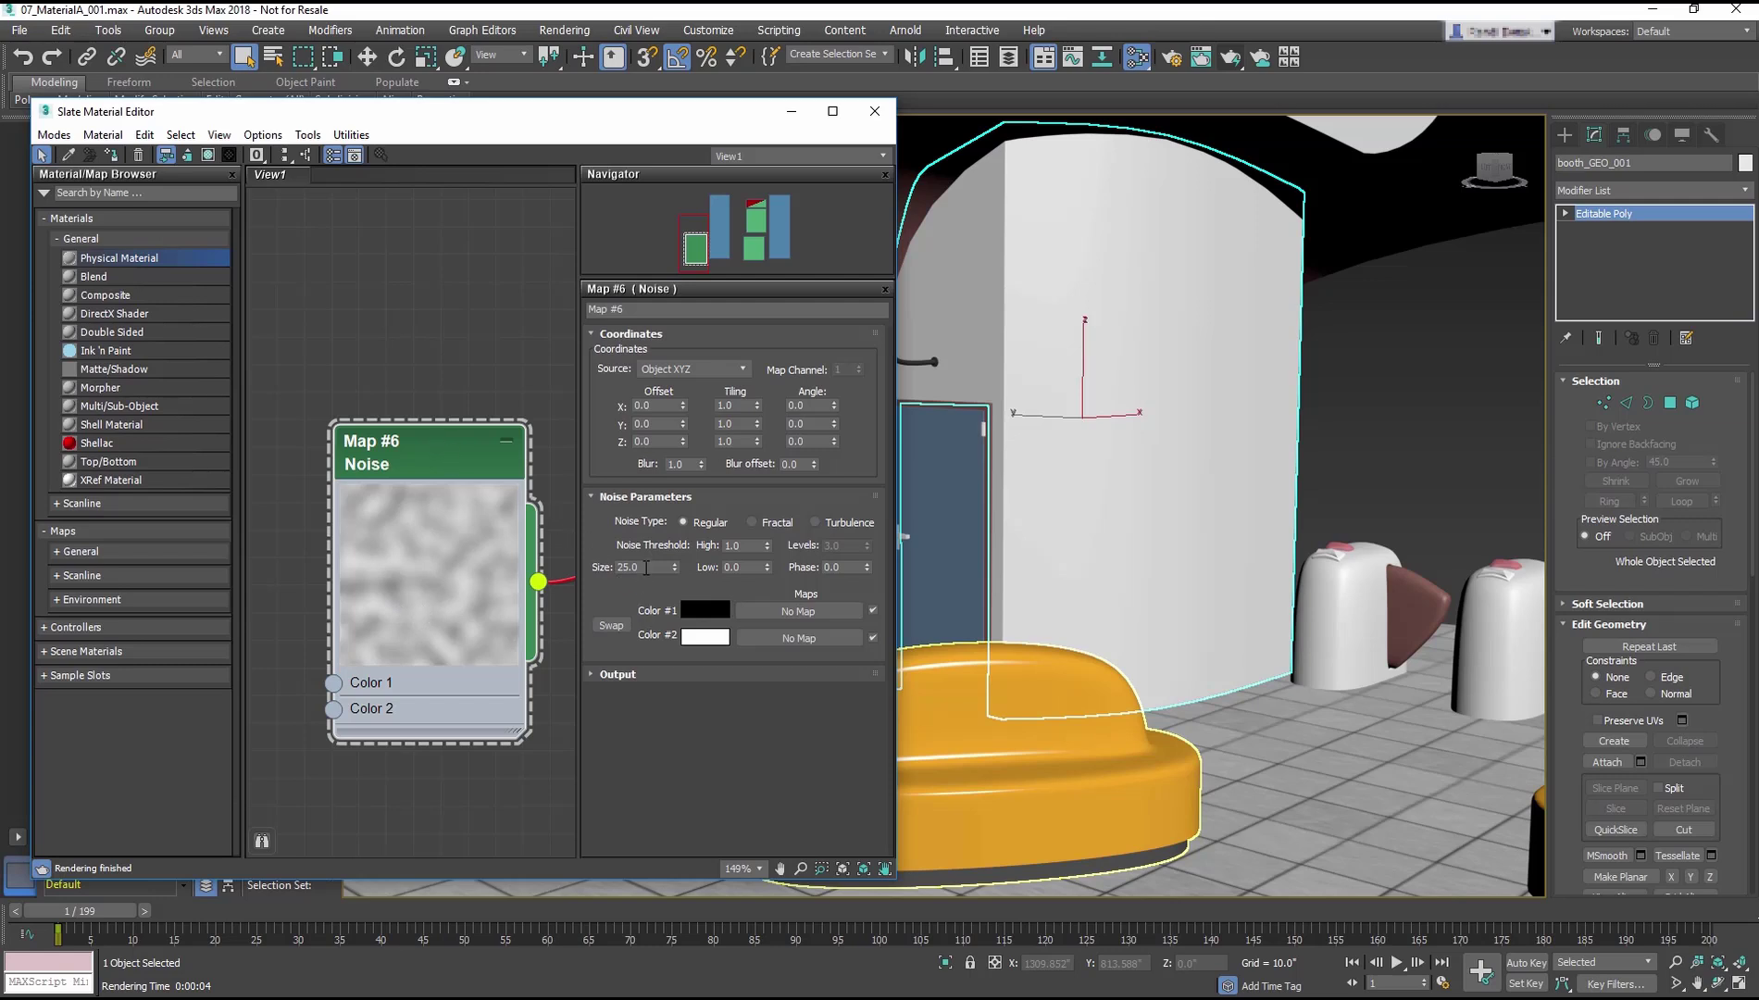
double_click(646, 567)
type("0.1")
key("Return")
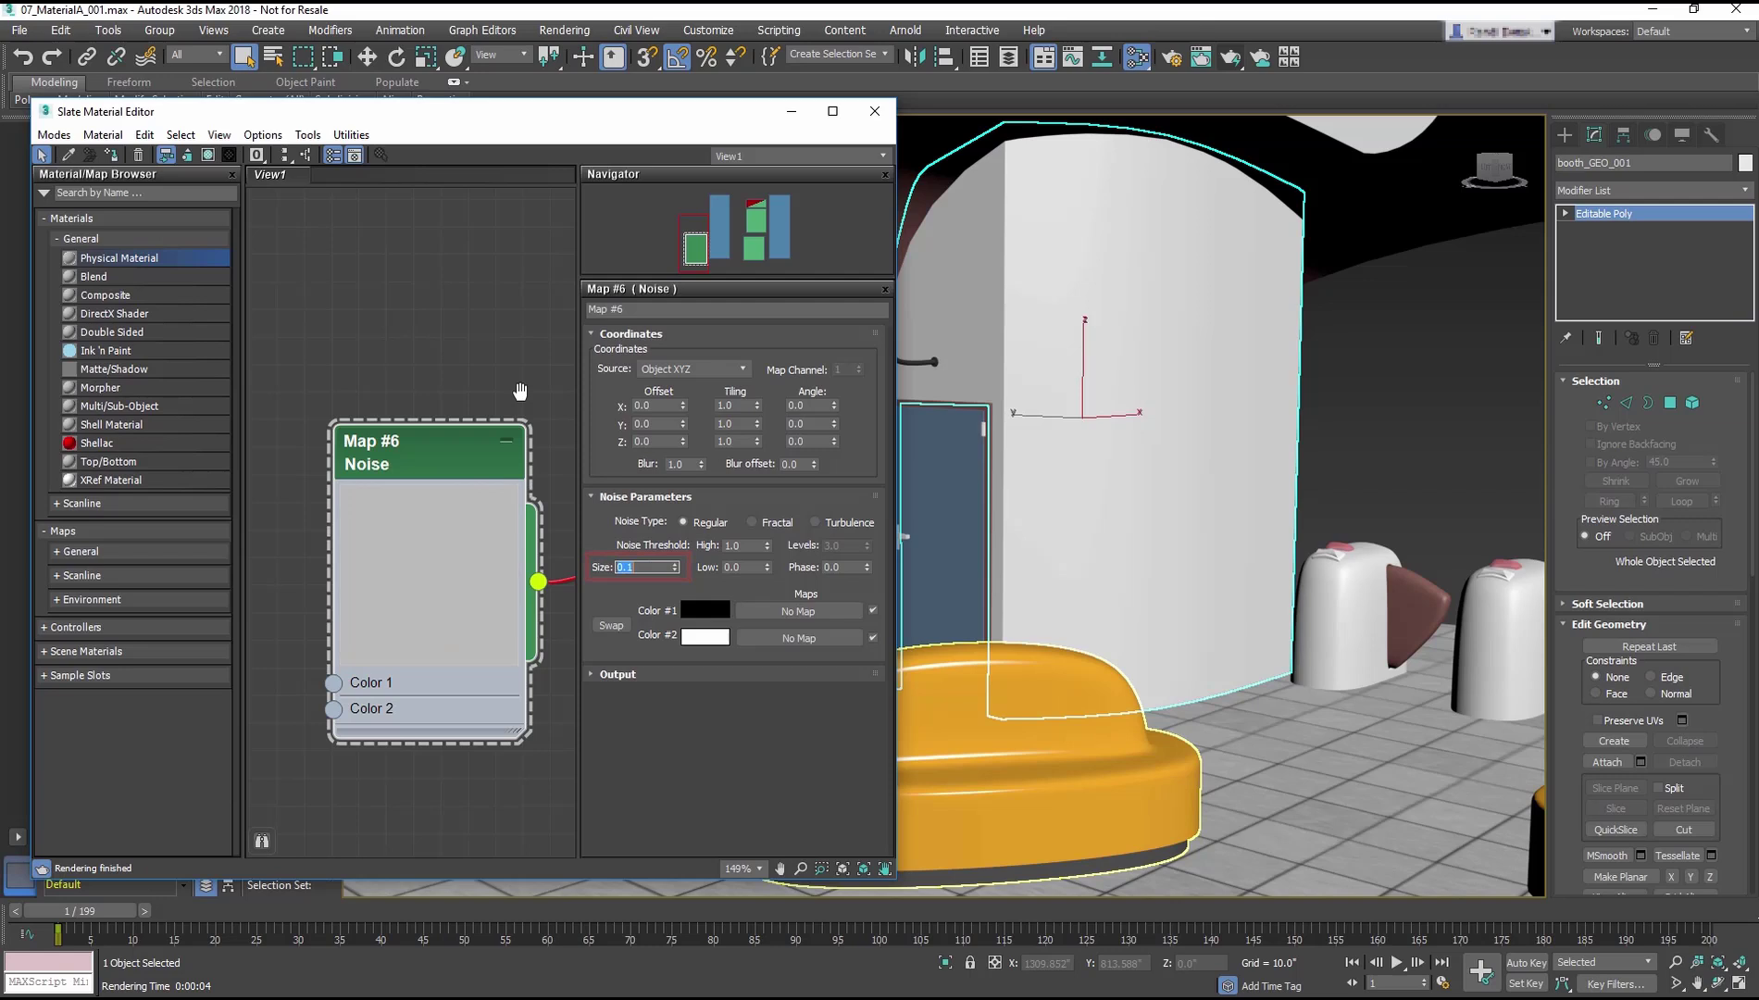
middle_click_drag(519, 392, 268, 692)
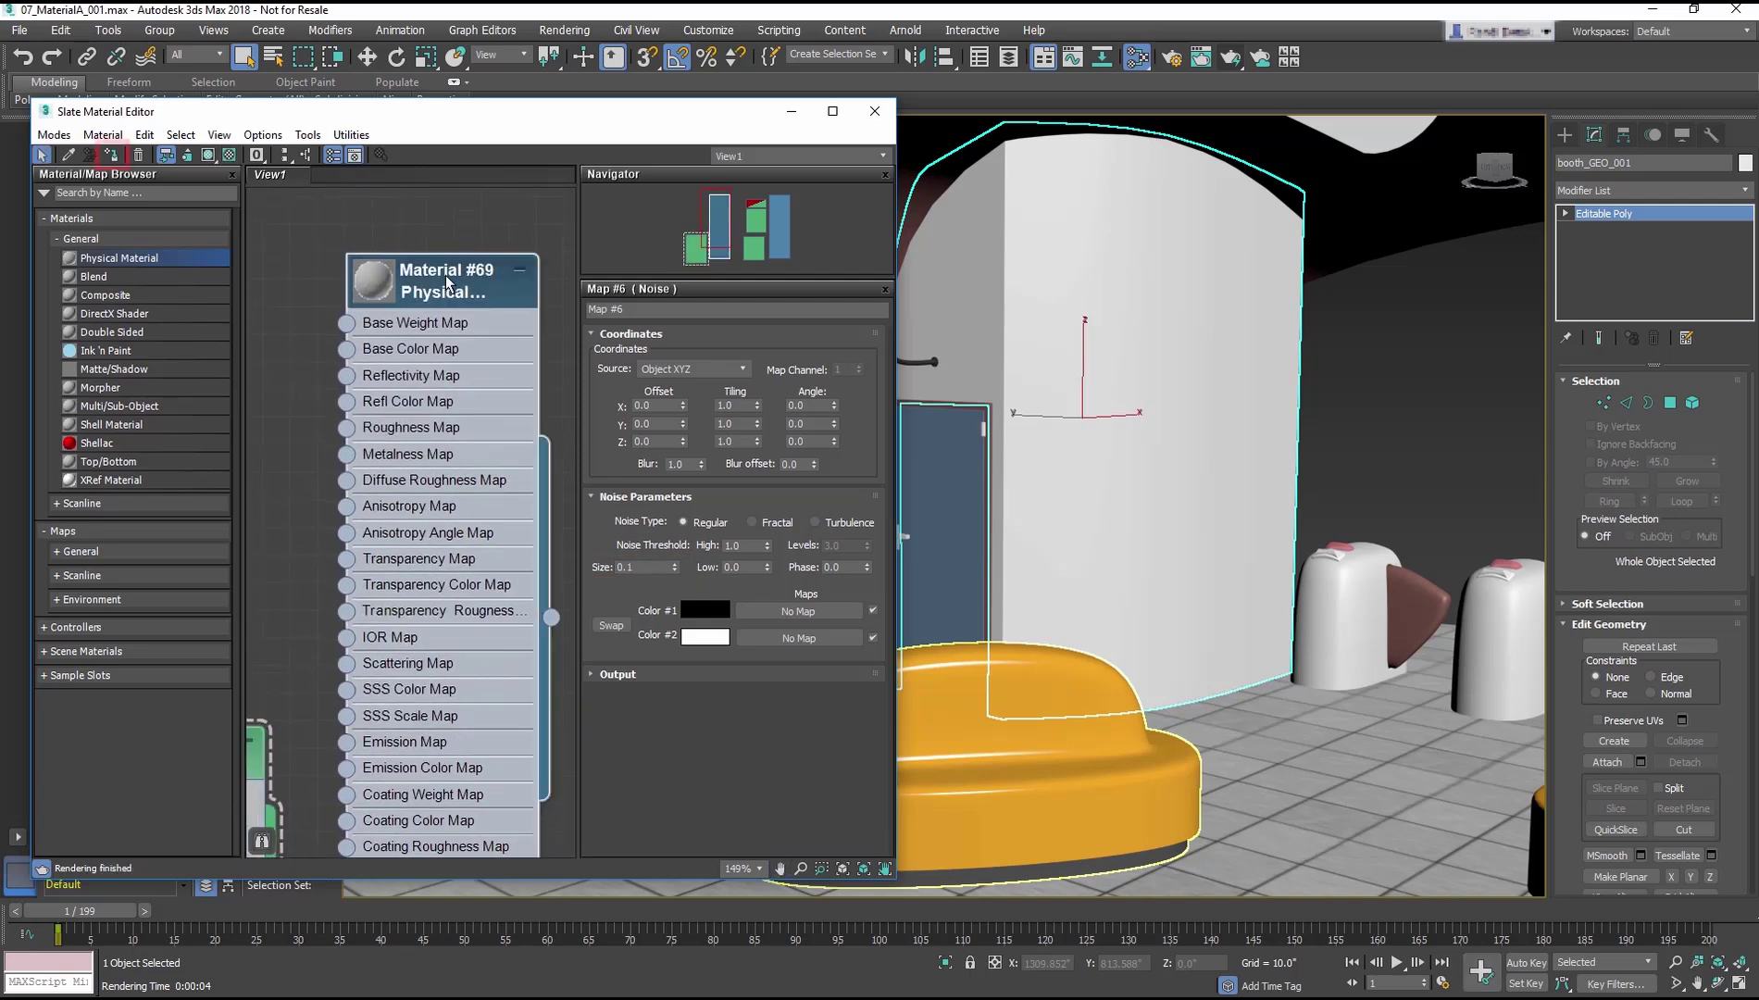
- Assign Material #69 to the booth wall and render the scene
double_click(446, 282)
left_click(111, 155)
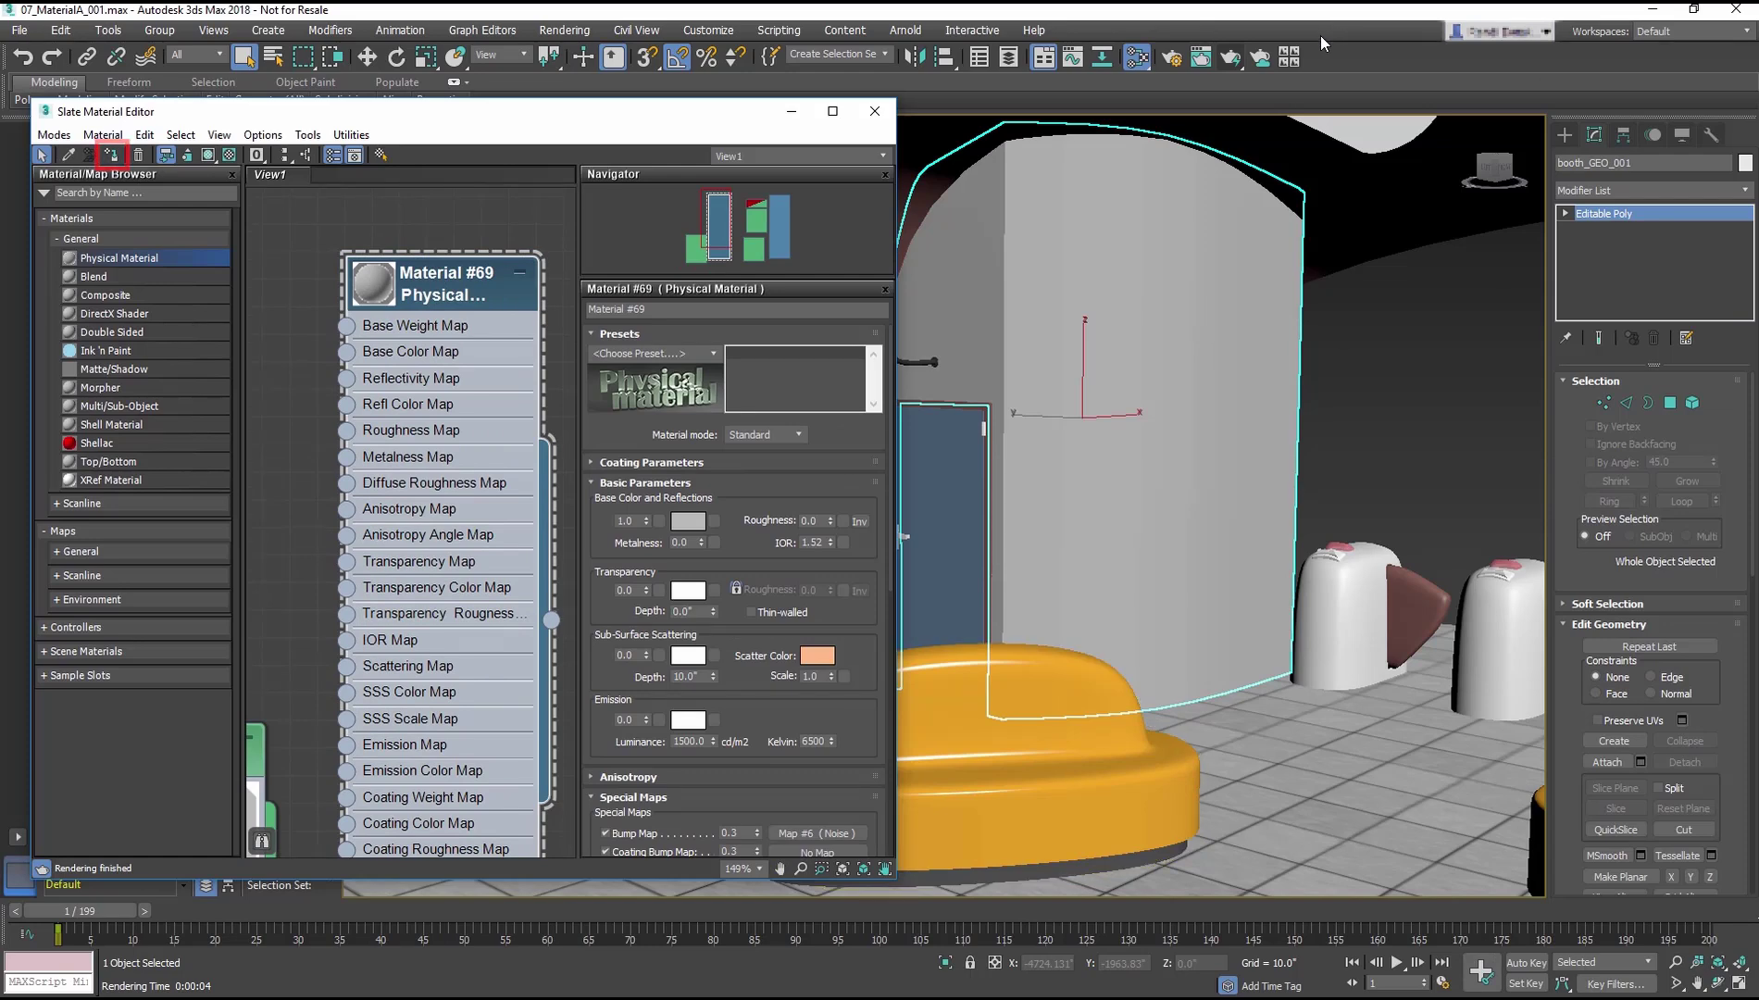
left_click(1232, 60)
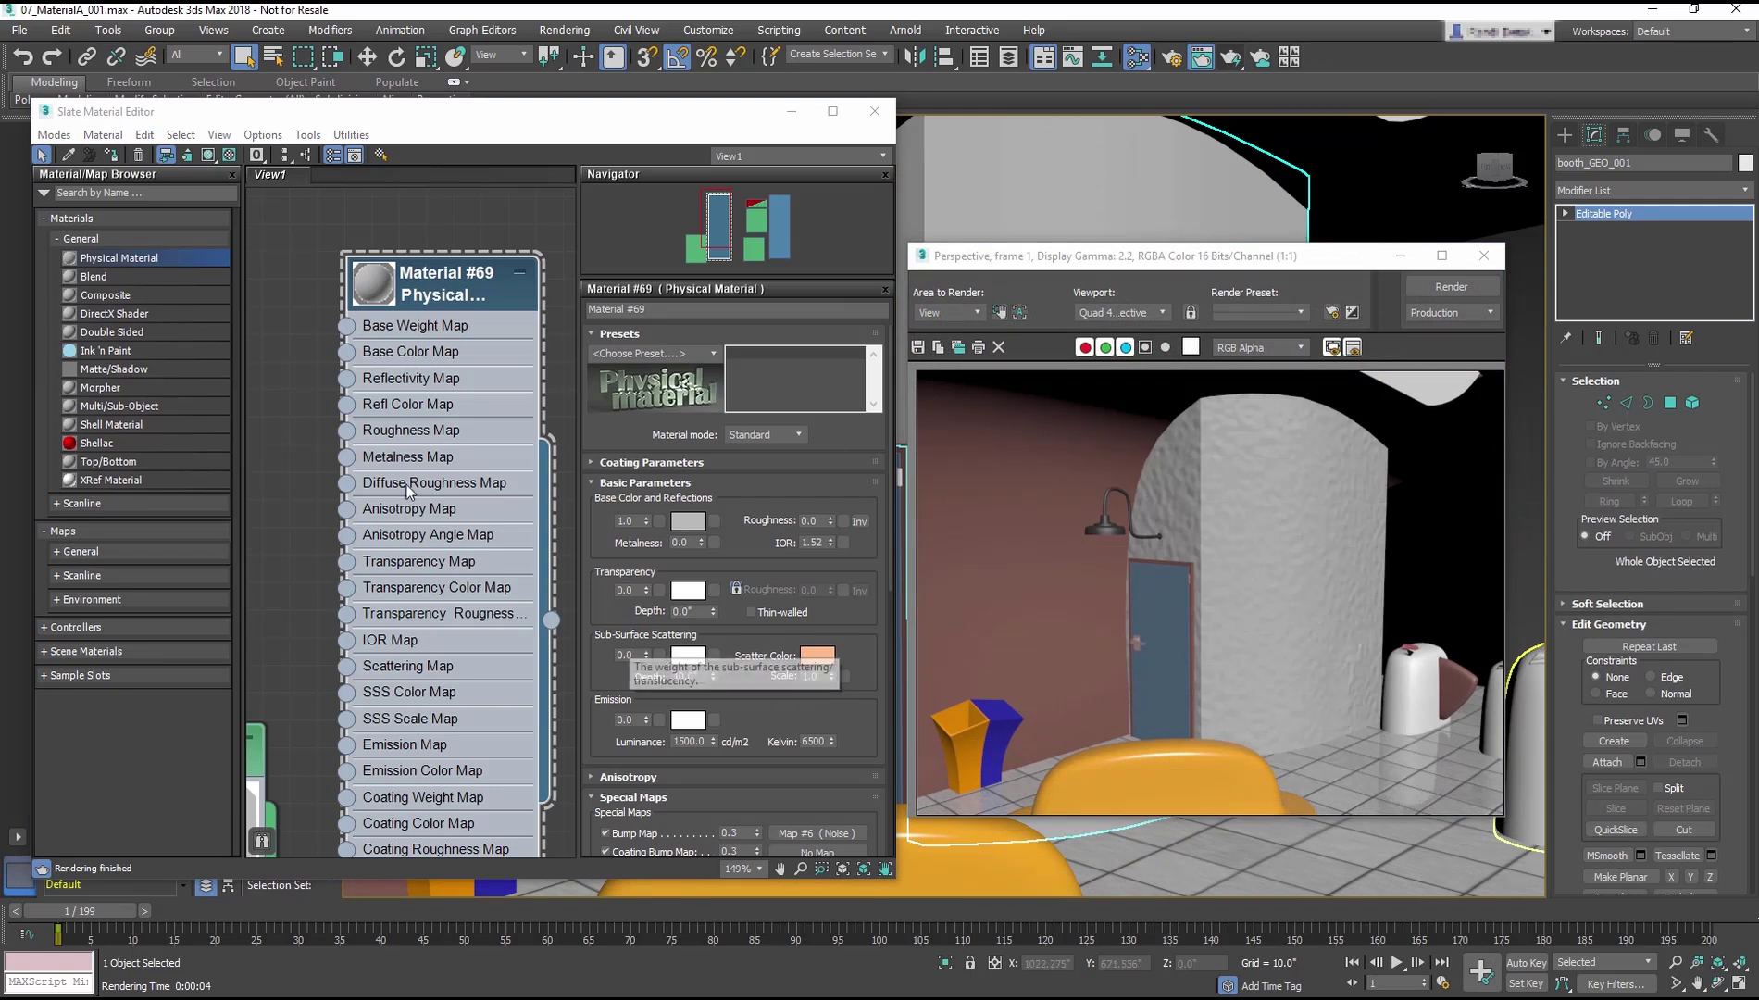
- Reduce the Noise size to 0.01 and re-render the booth
double_click(257, 752)
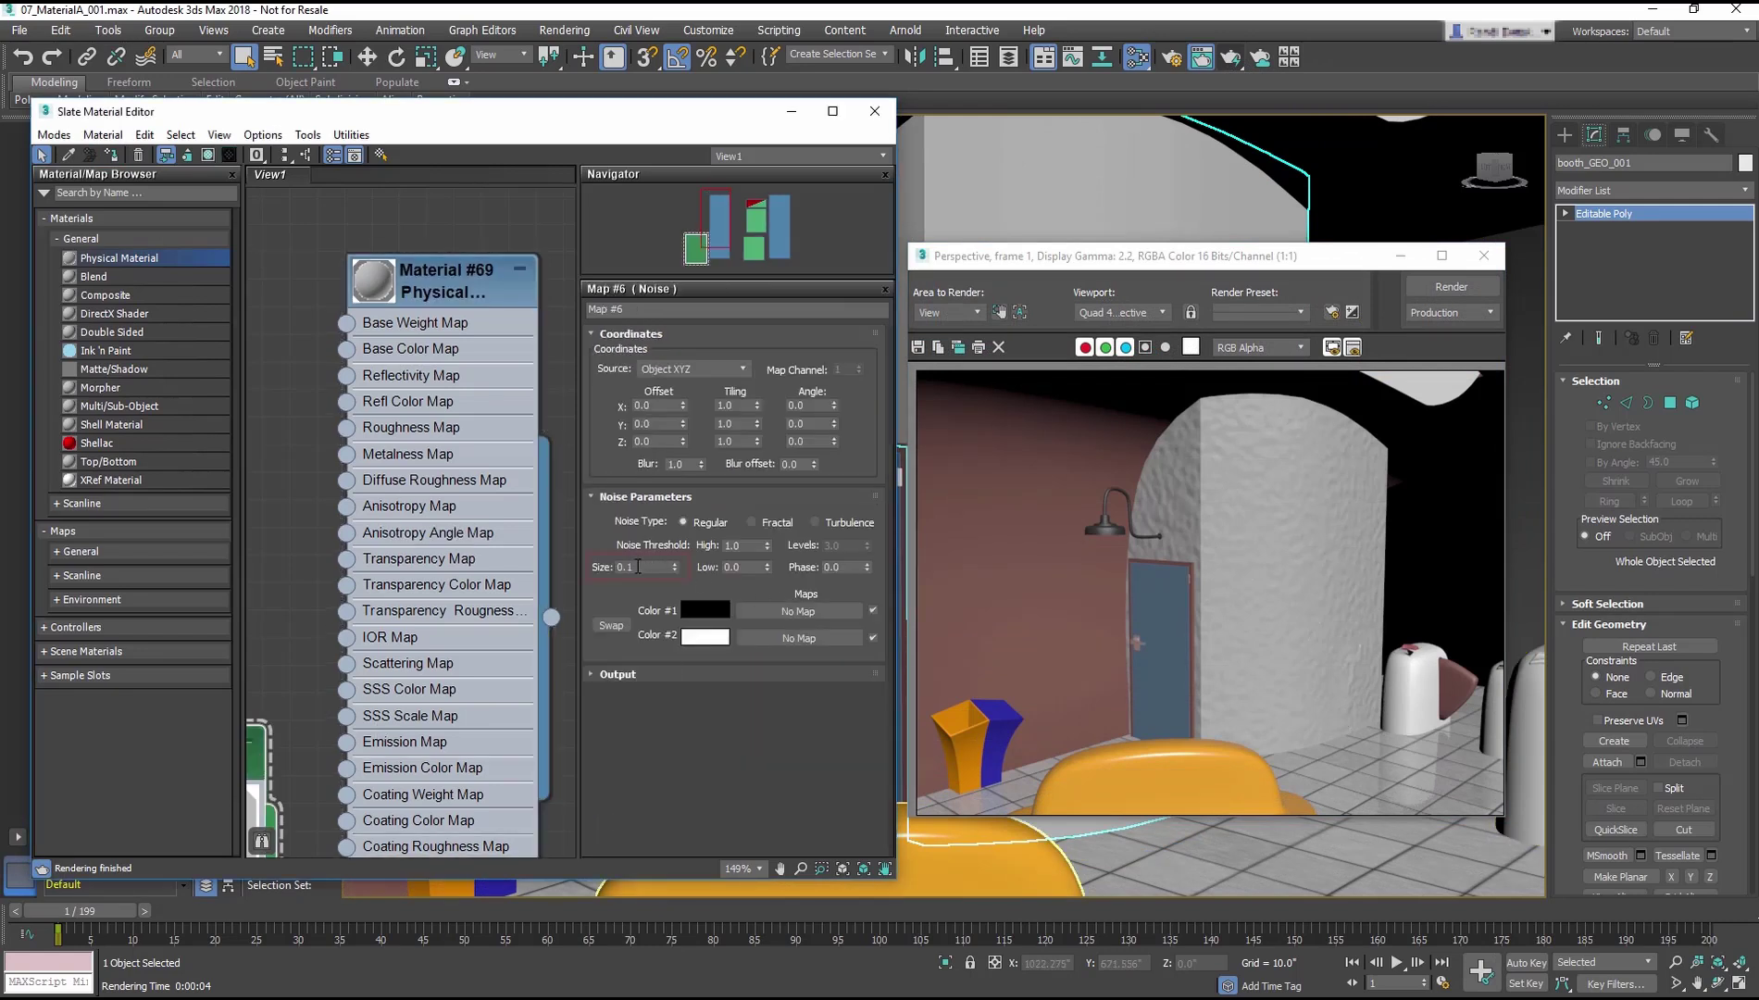
left_click(648, 567)
key("BackSpace")
type("1")
key("Return")
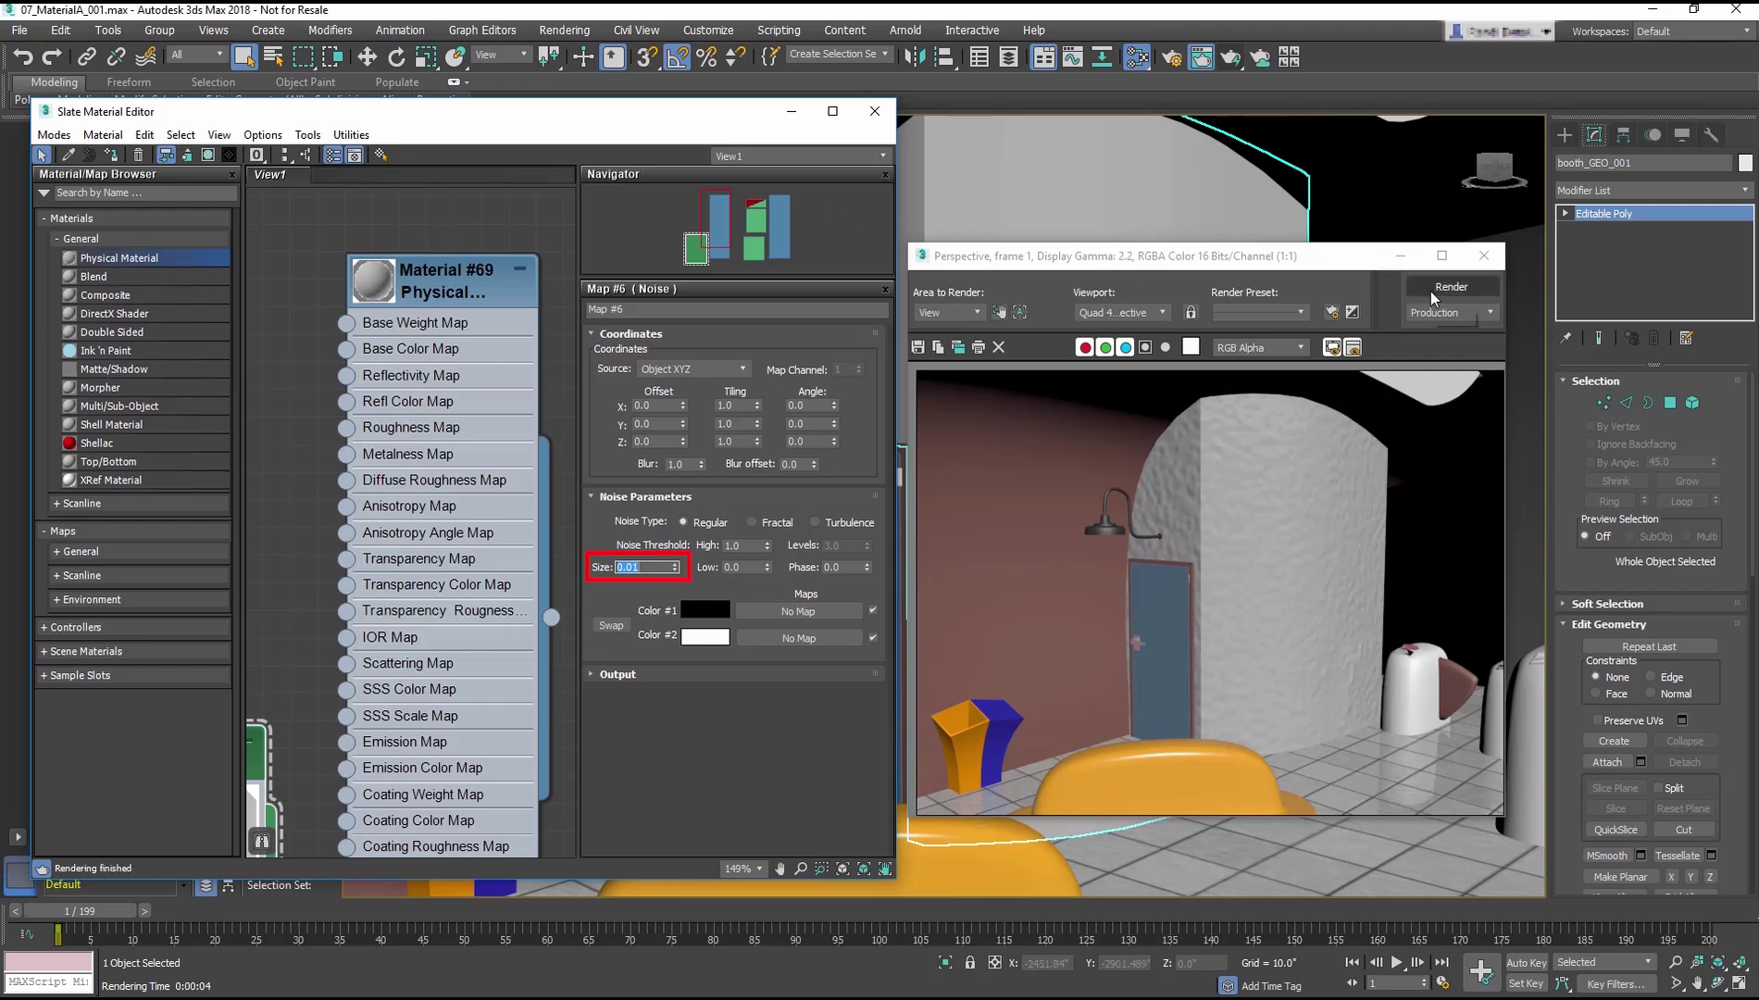
left_click(1431, 292)
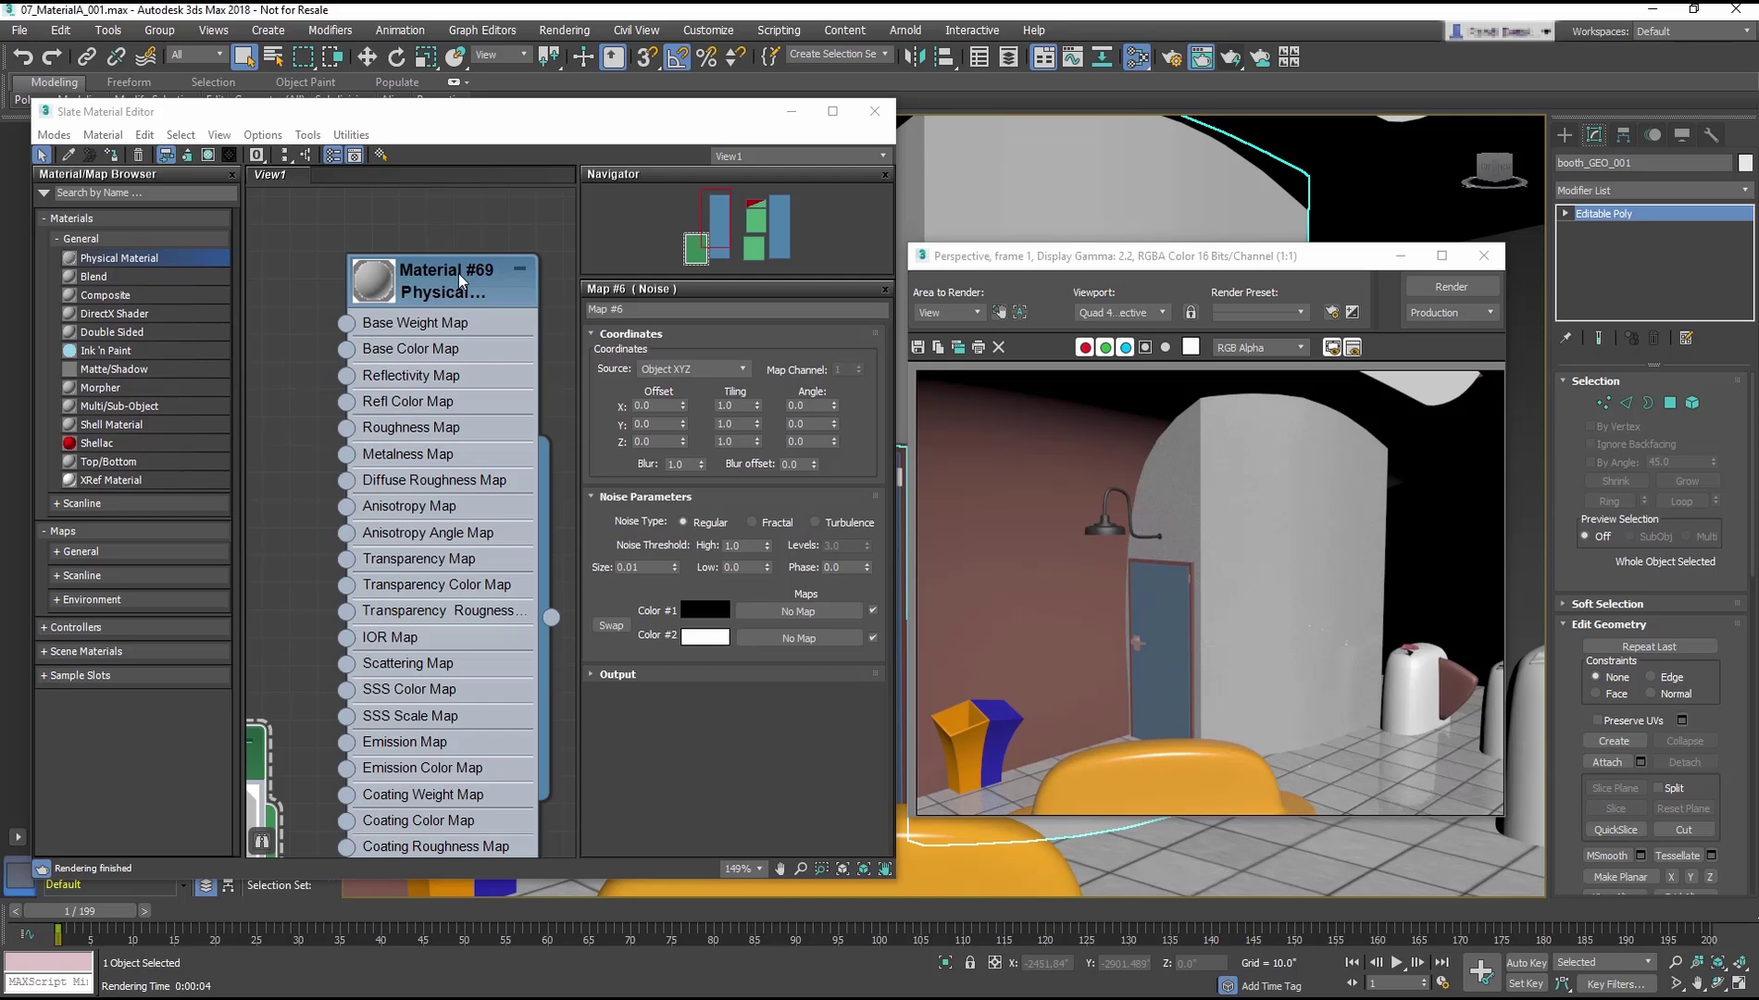
- Show Material #69's settings, close the rendered frame, and frame the booth wall
double_click(457, 273)
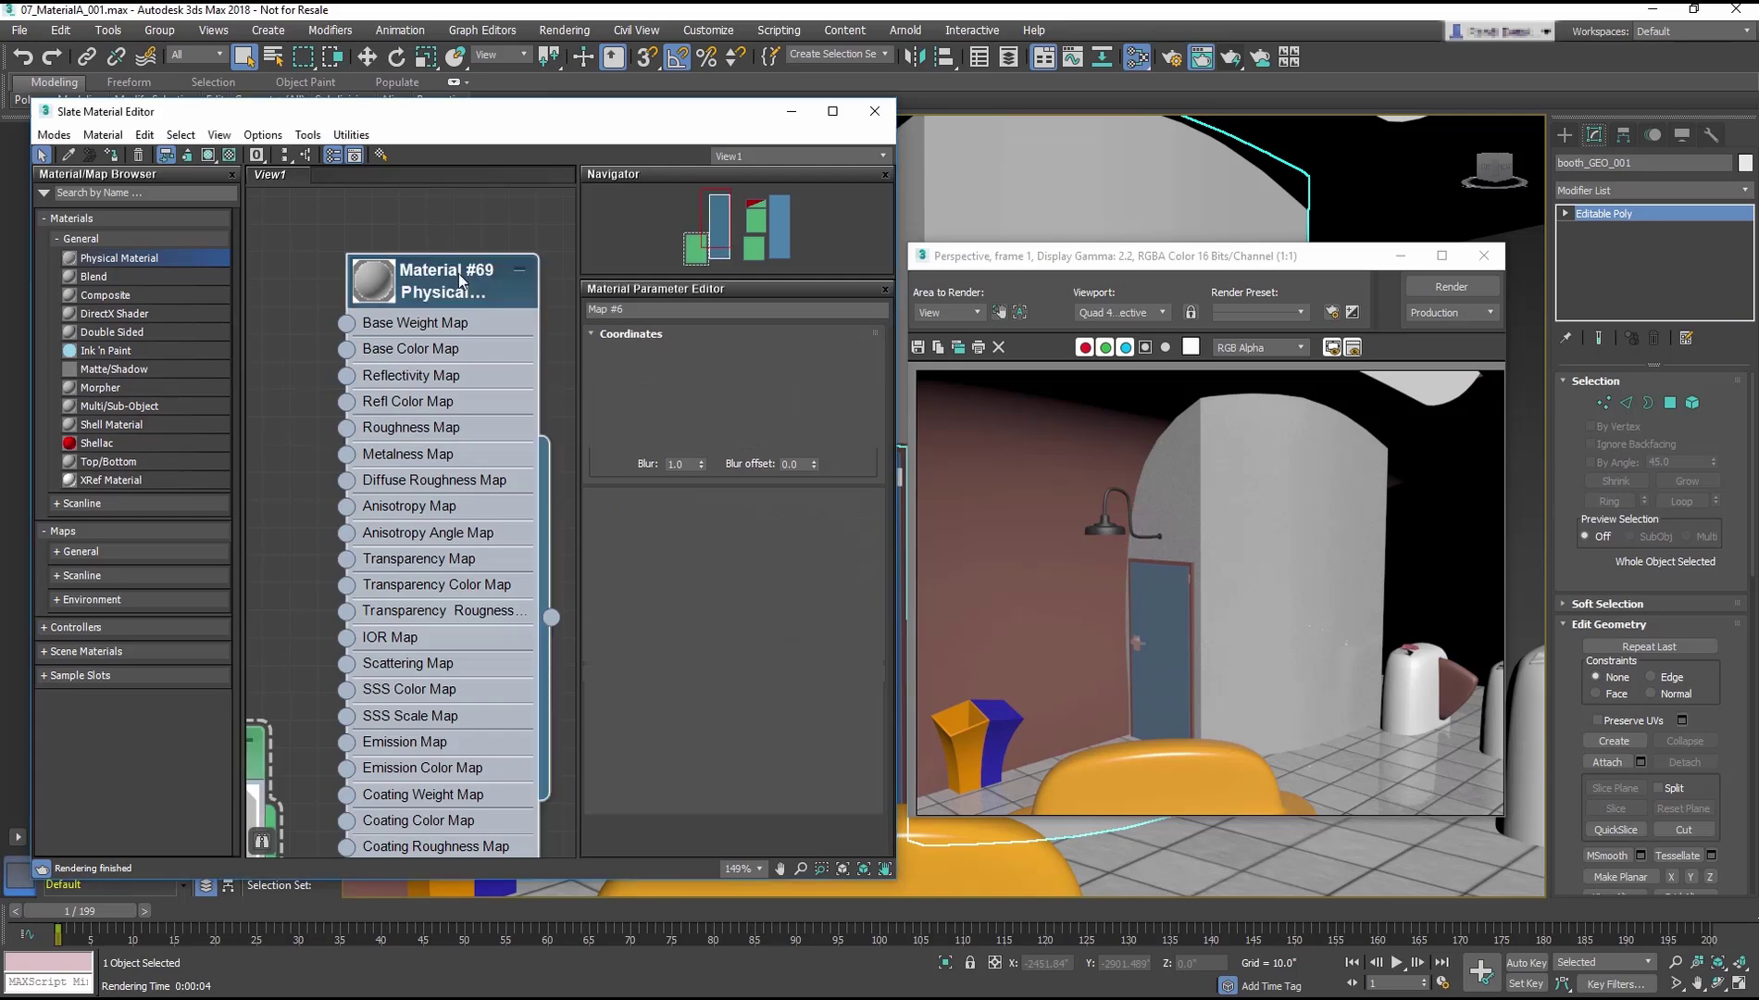
scroll(746, 699, "down", 2)
scroll(746, 699, "down", 2)
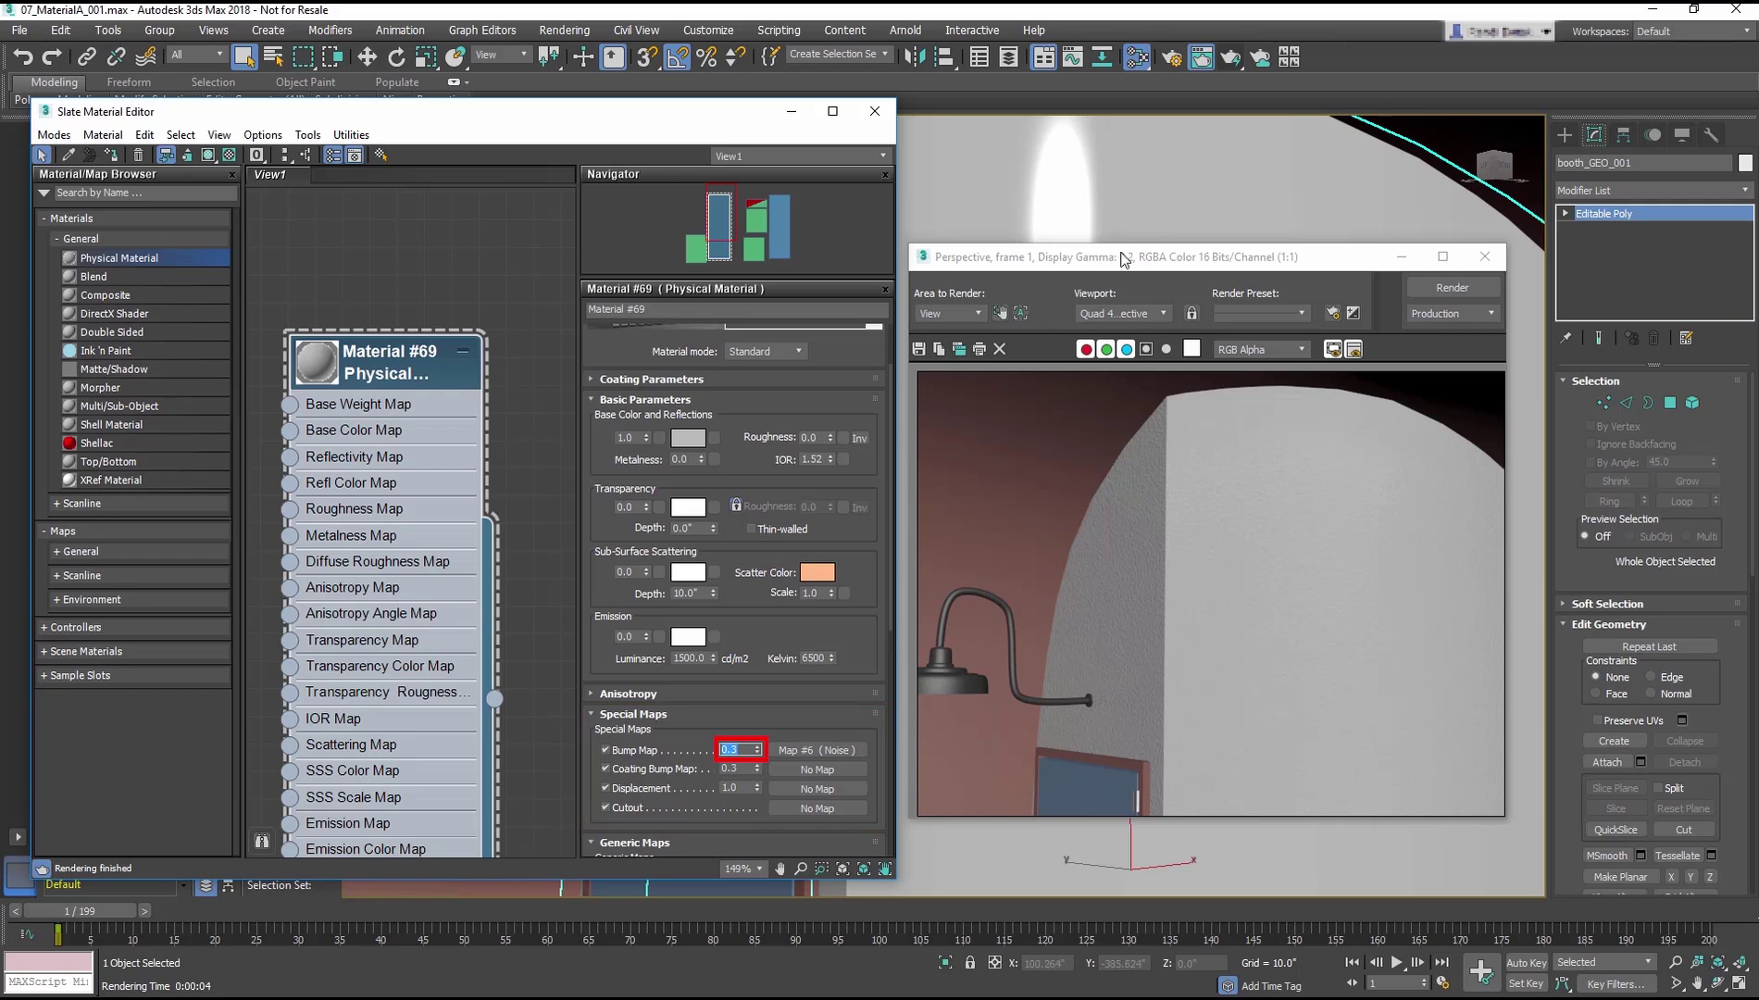
left_click(1484, 257)
scroll(1208, 417, "down", 2)
scroll(1206, 425, "down", 2)
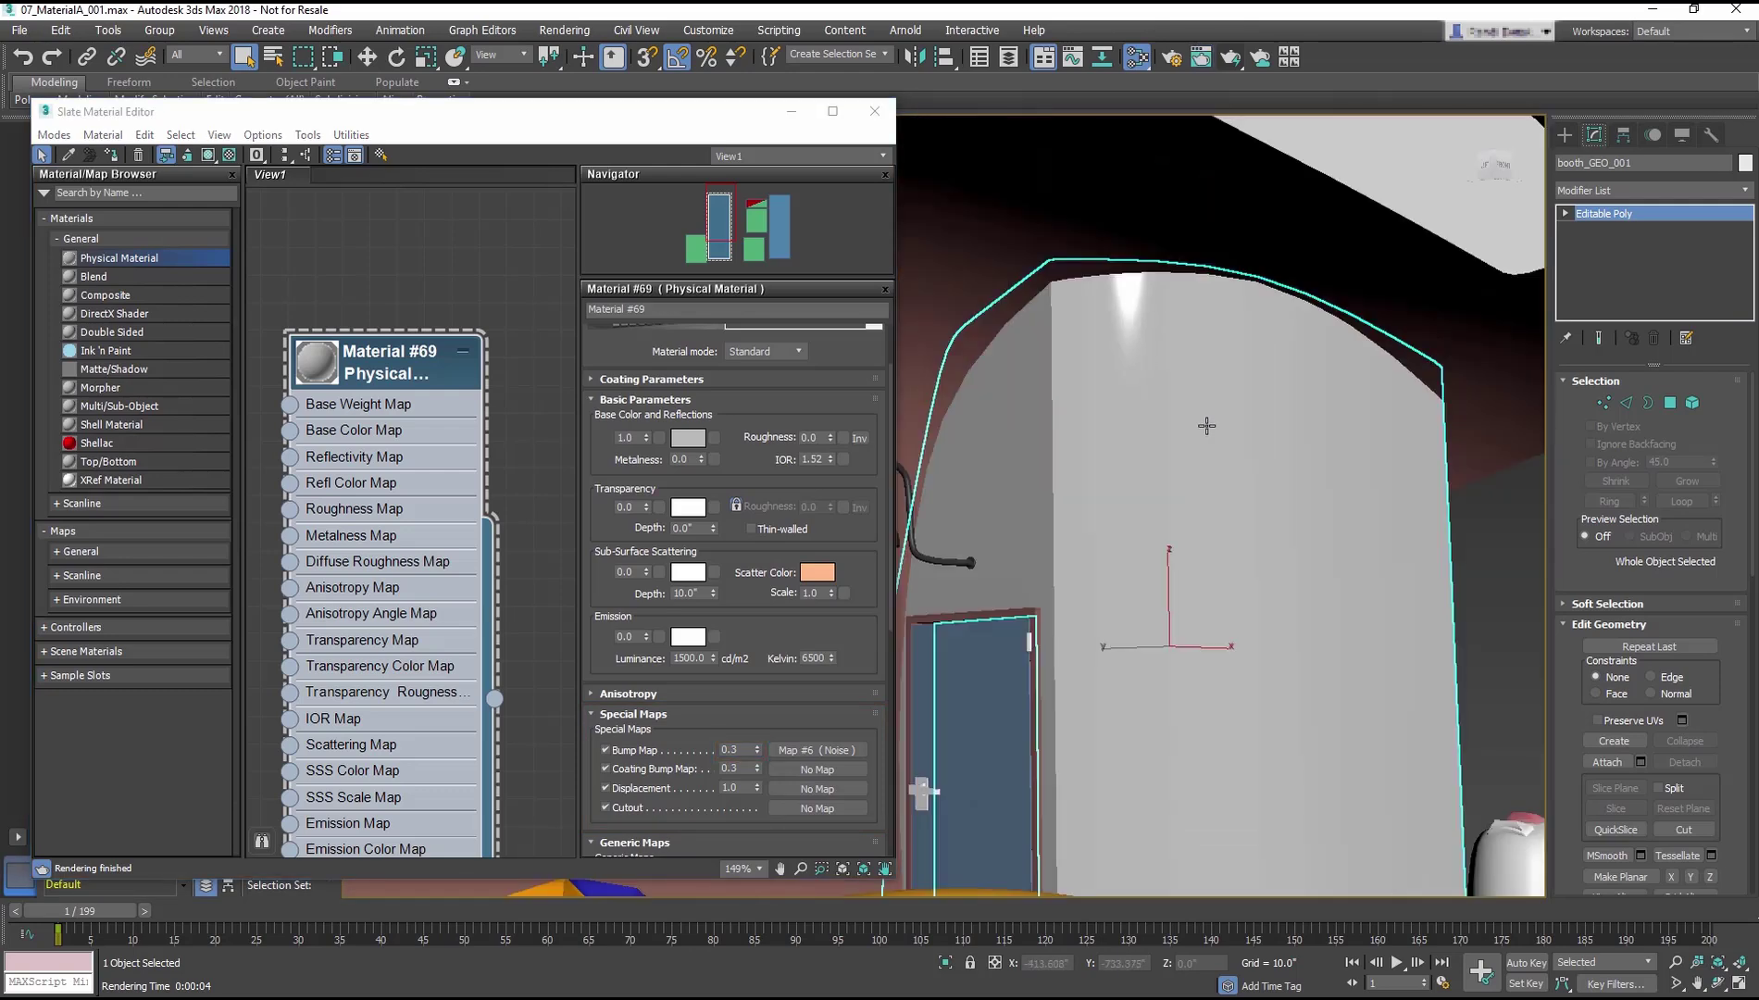
middle_click_drag(1206, 426, 1195, 266)
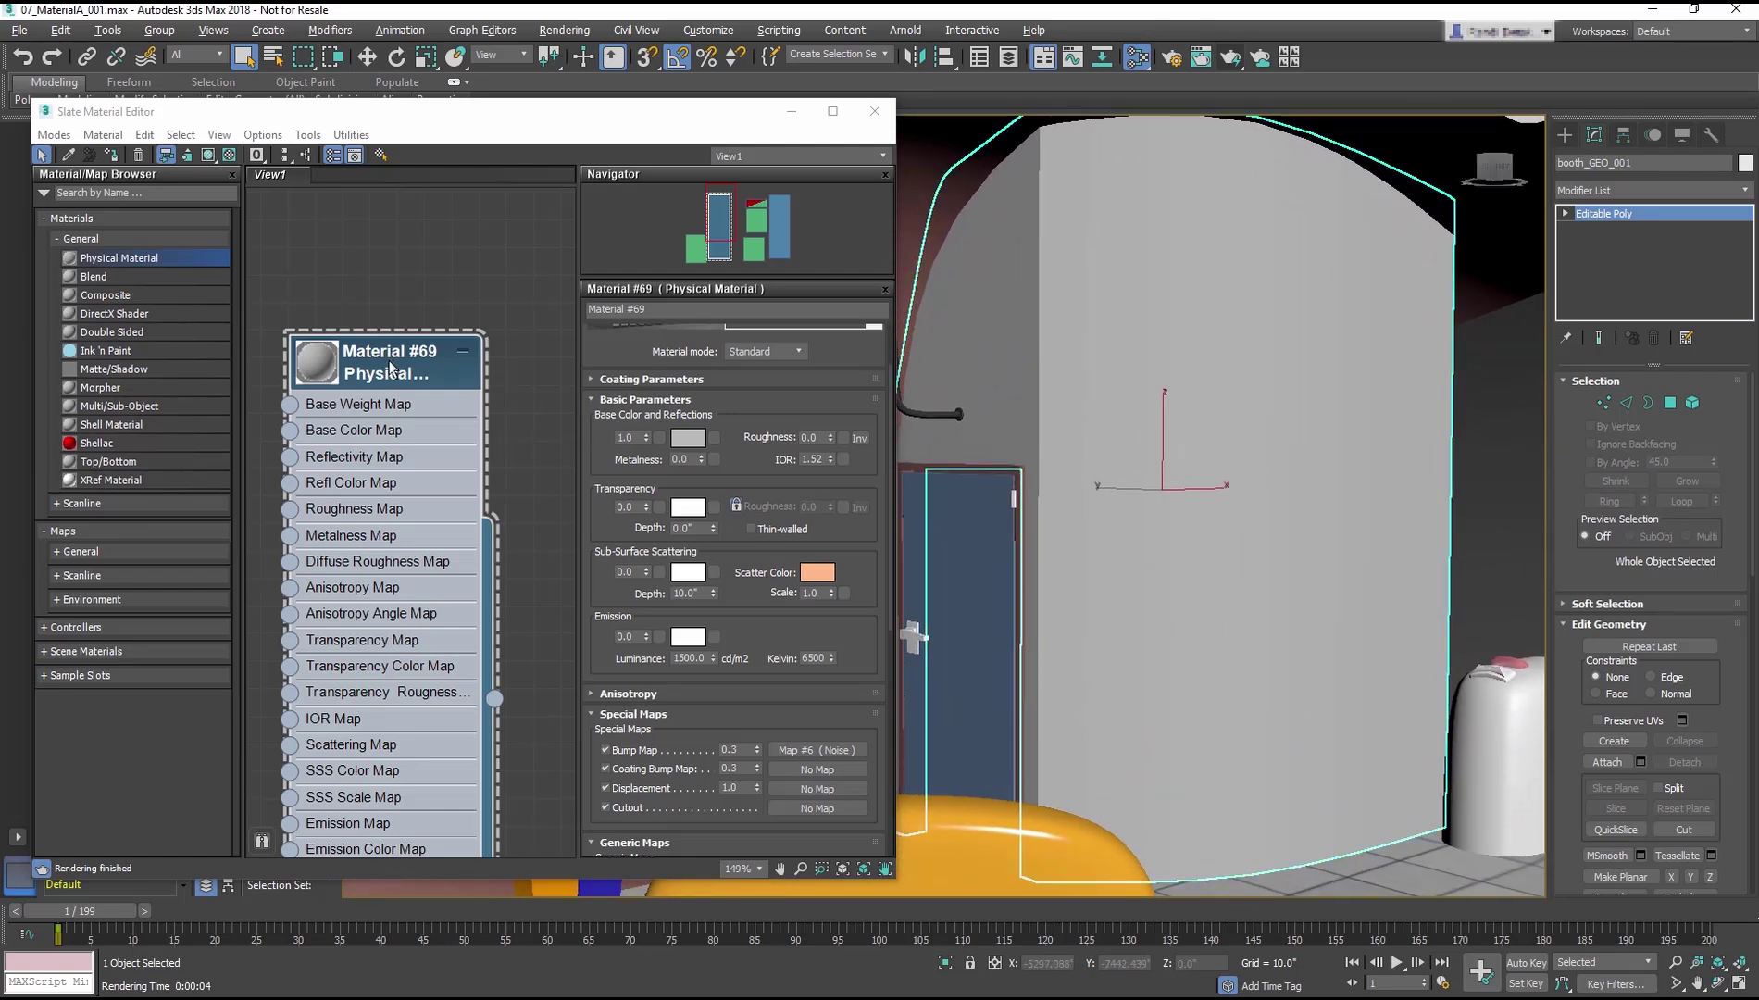
scroll(391, 366, "down", 2)
scroll(391, 366, "down", 1)
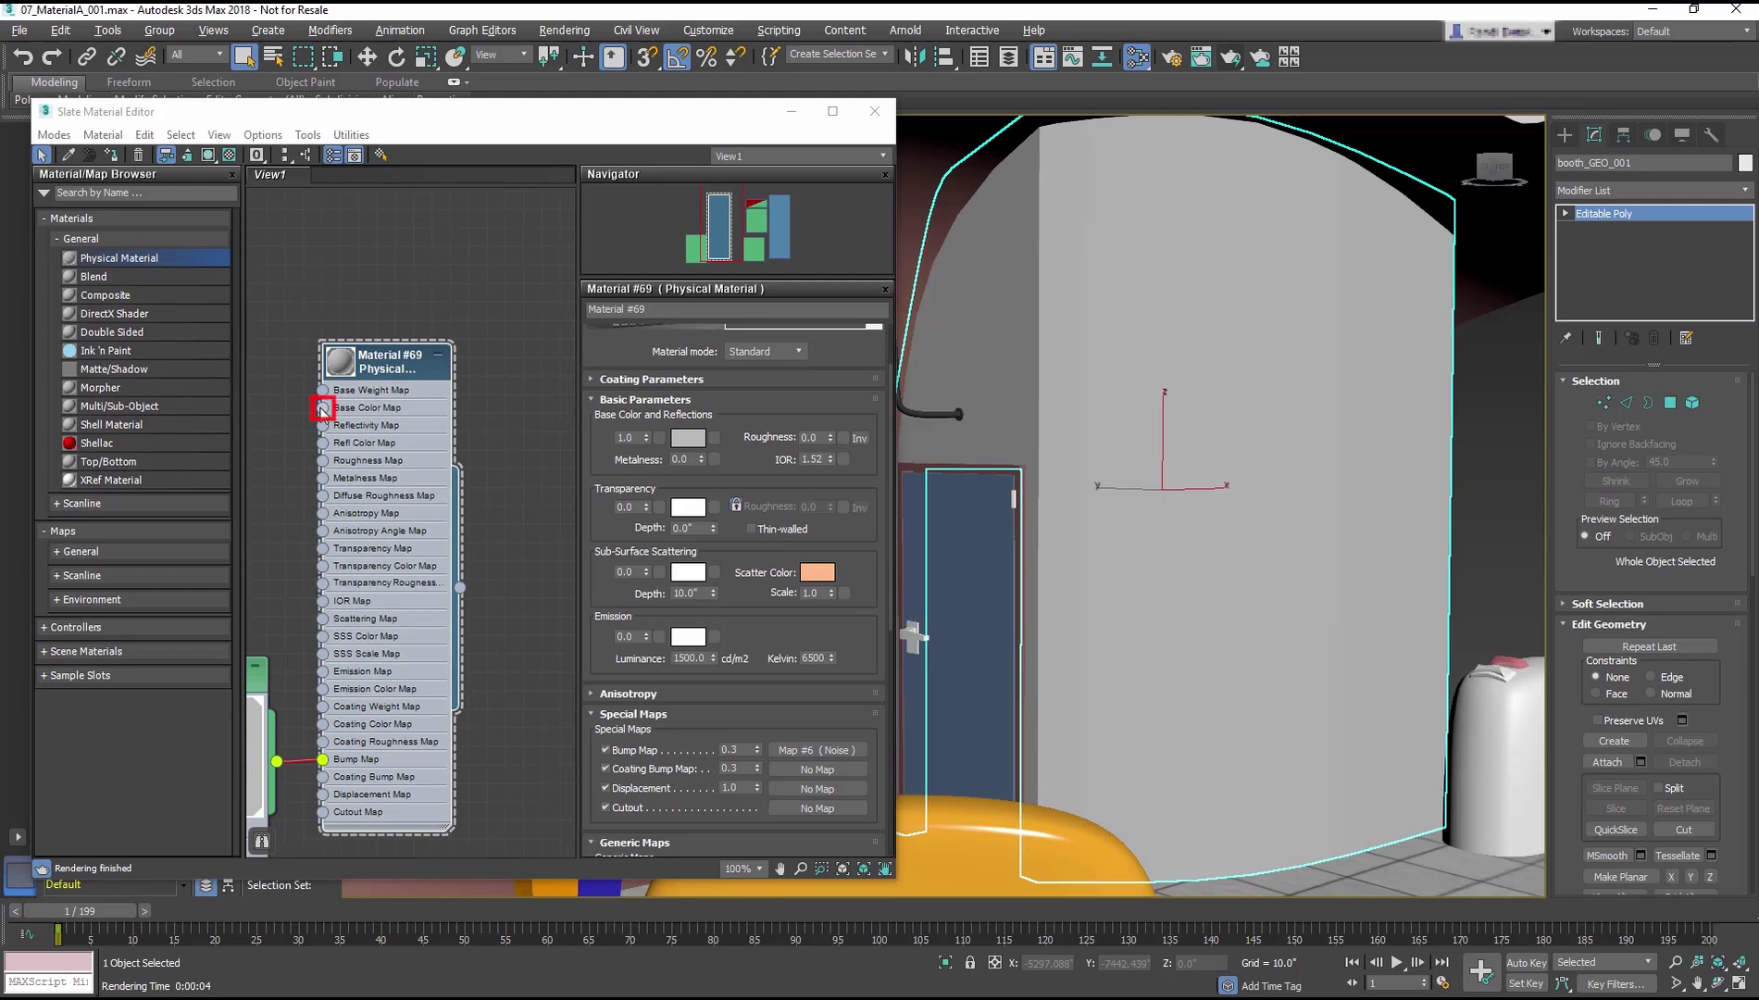
- Load TicketBoothWall.jpg as Material #69's base colour bitmap and display it in the viewport
left_click(322, 409)
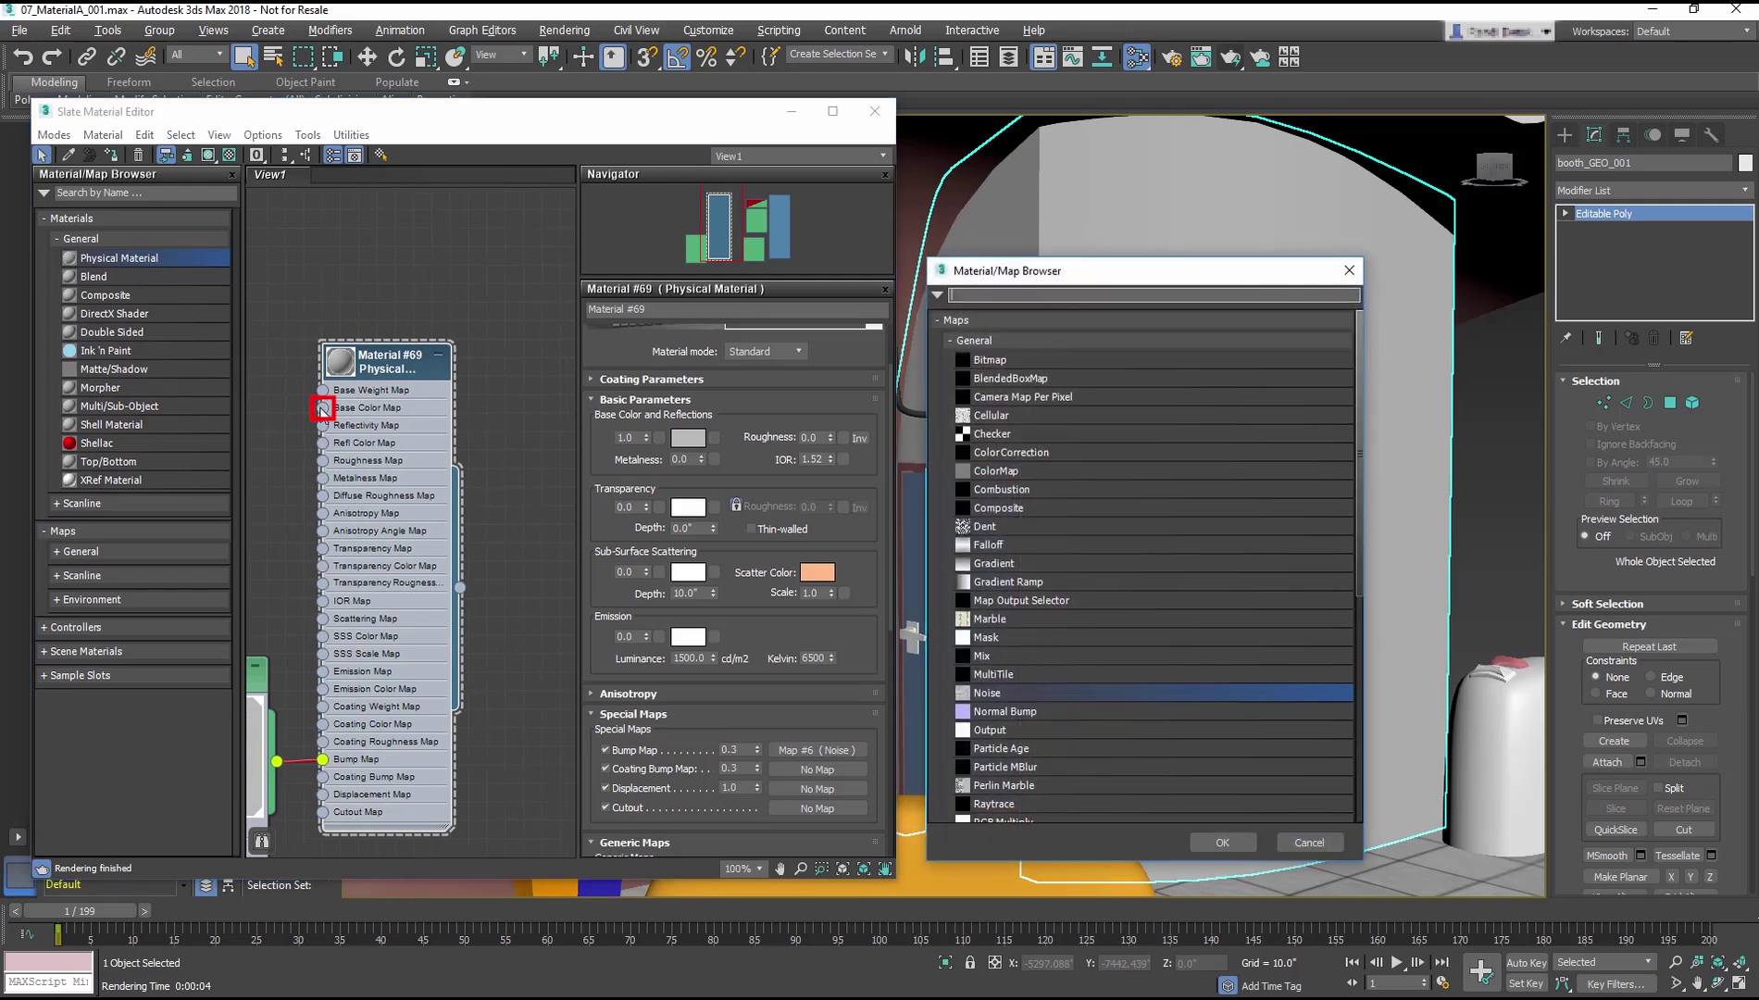
left_click(997, 363)
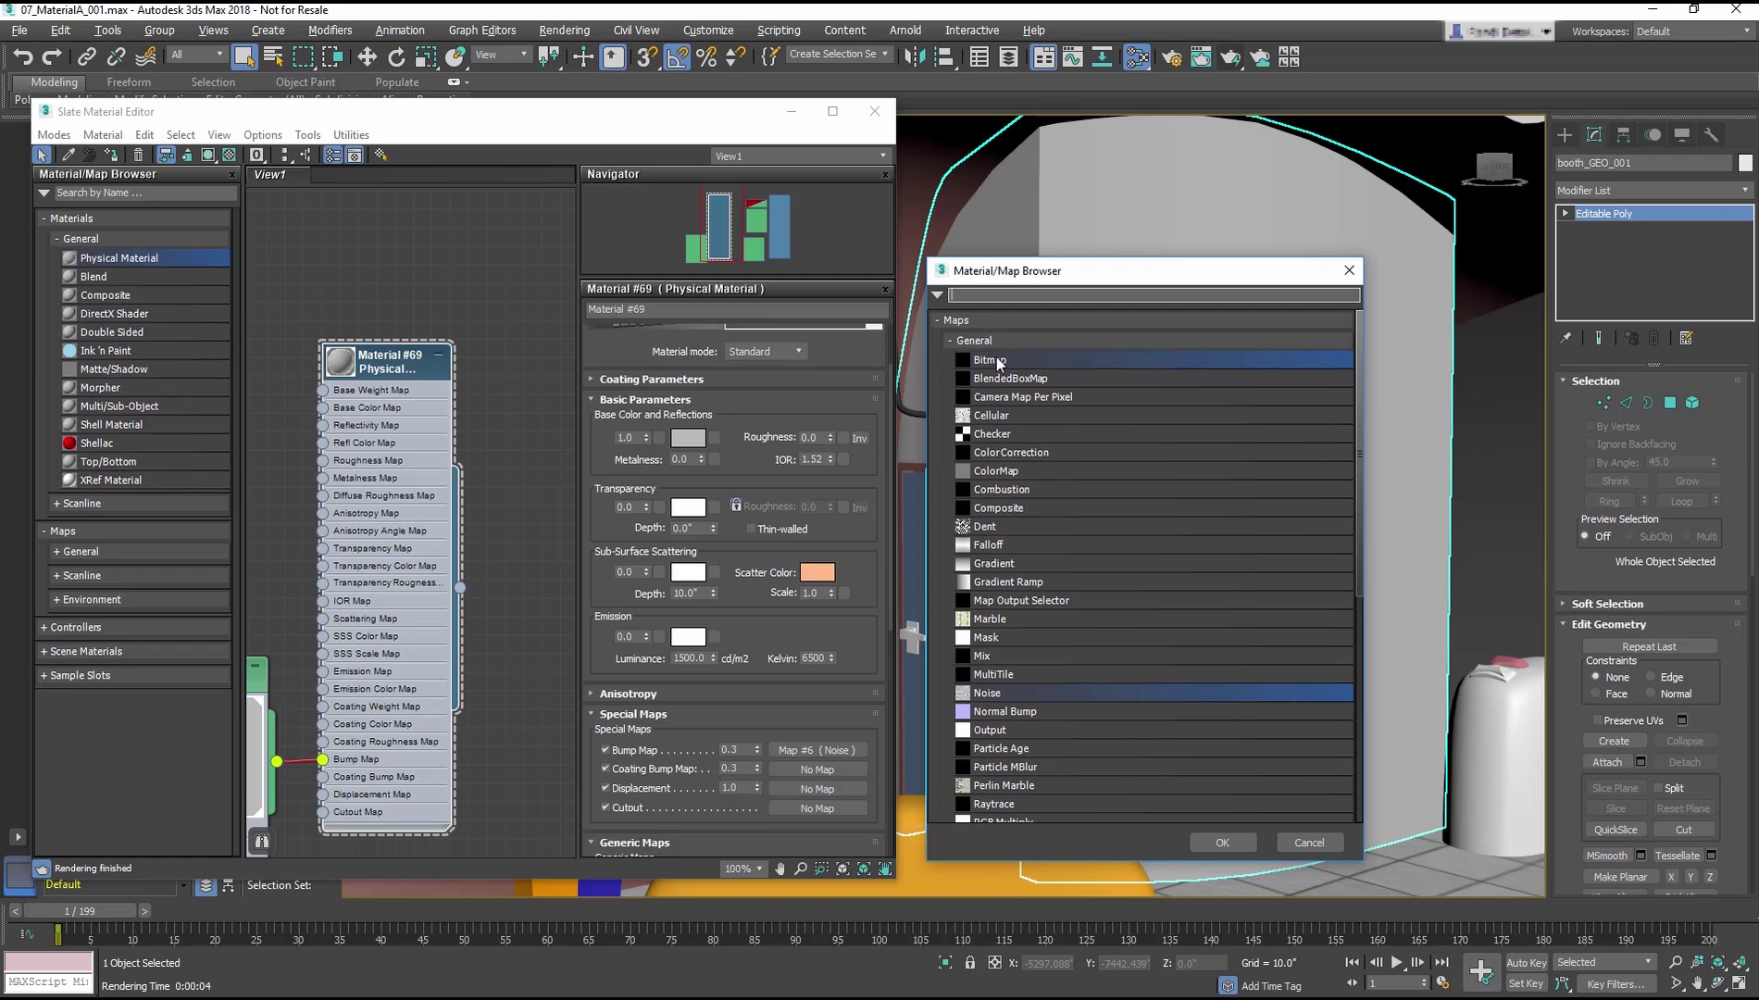
double_click(997, 360)
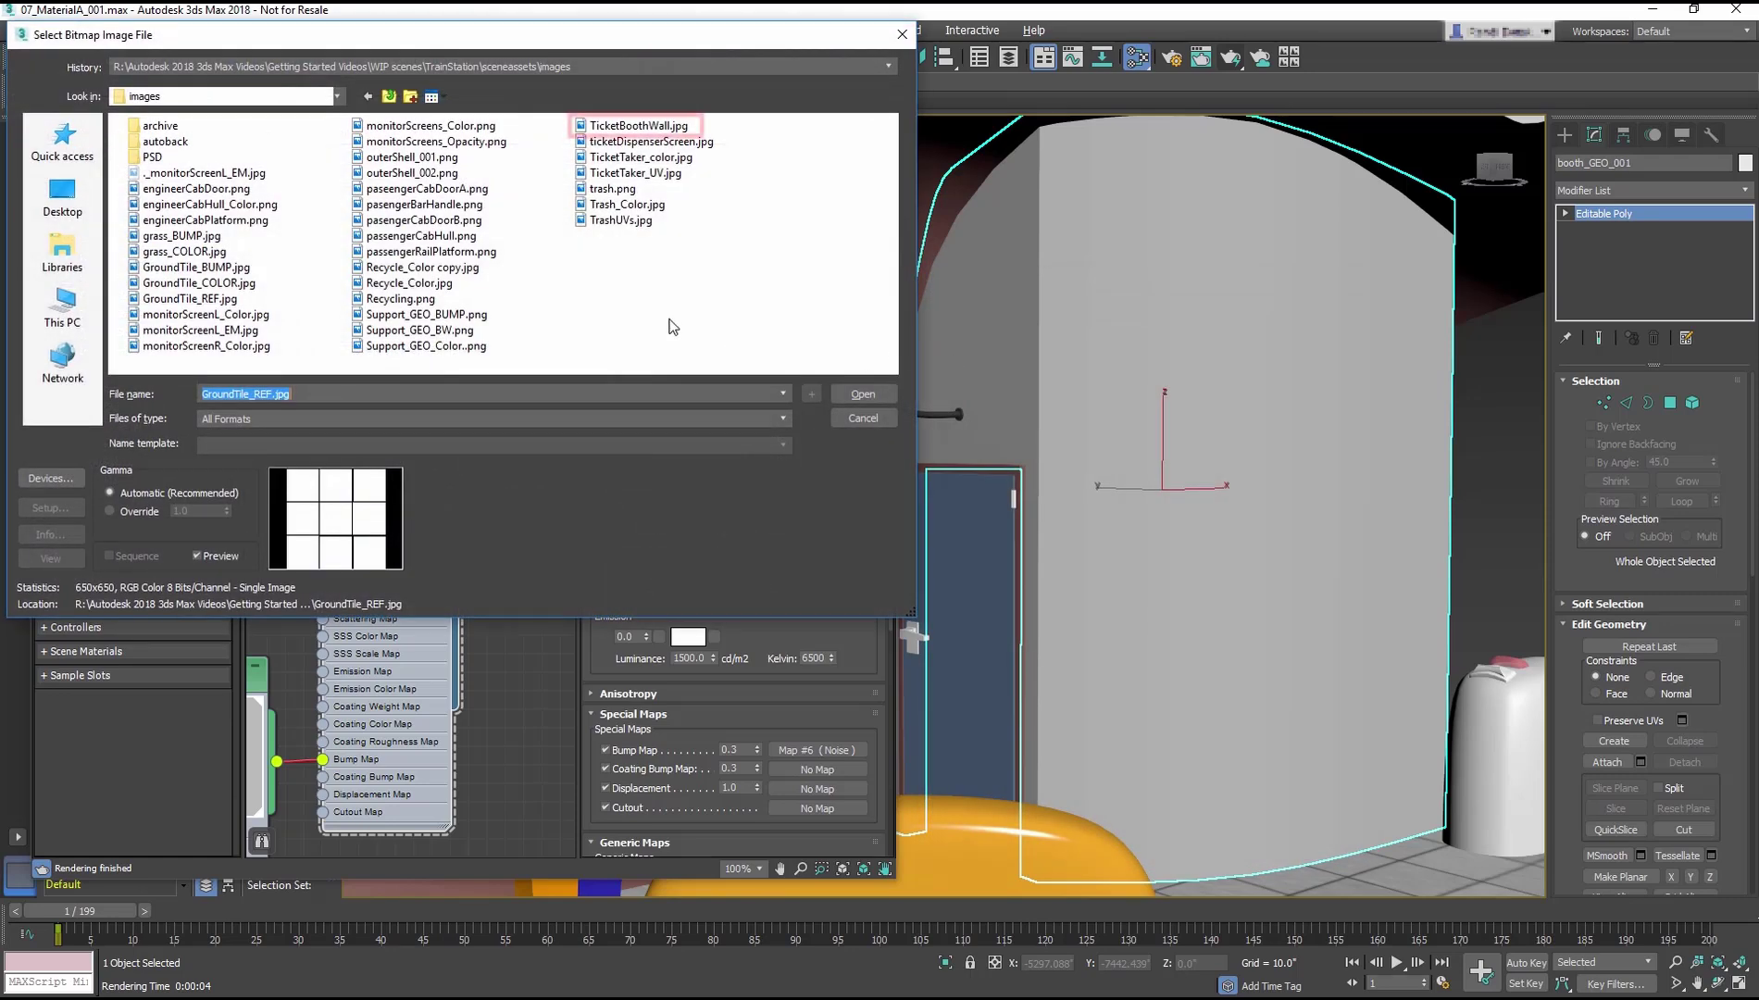
left_click(620, 128)
double_click(619, 128)
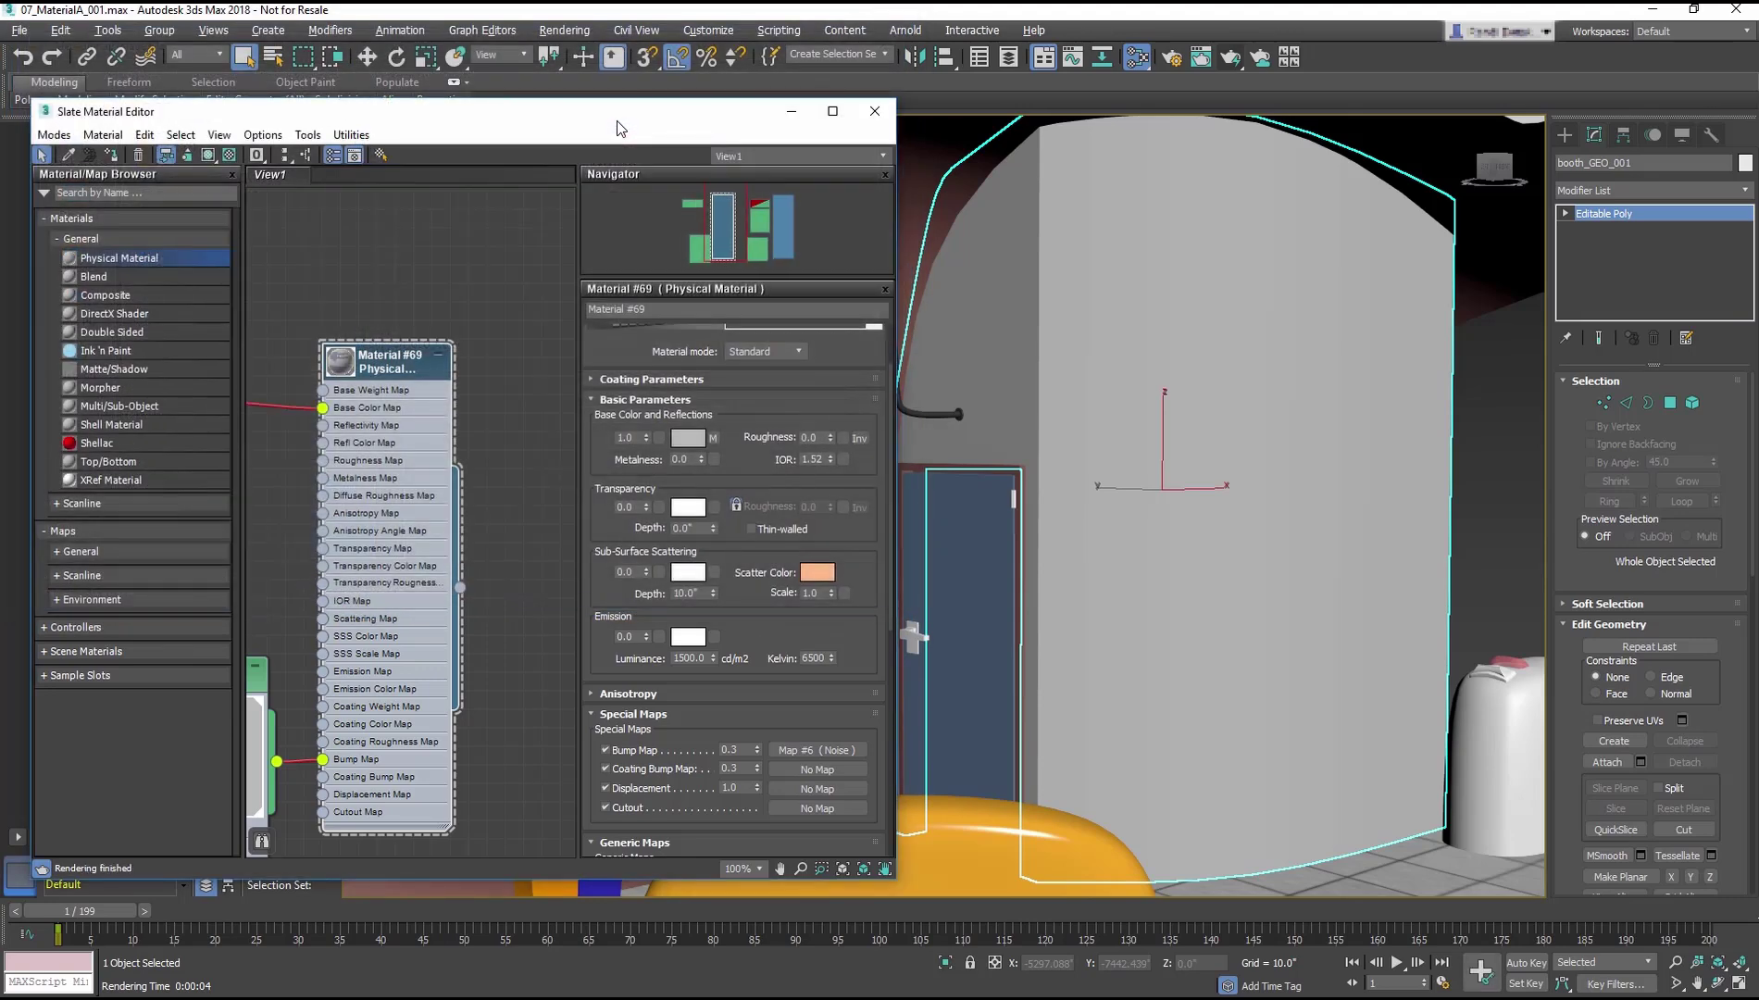
left_click(209, 155)
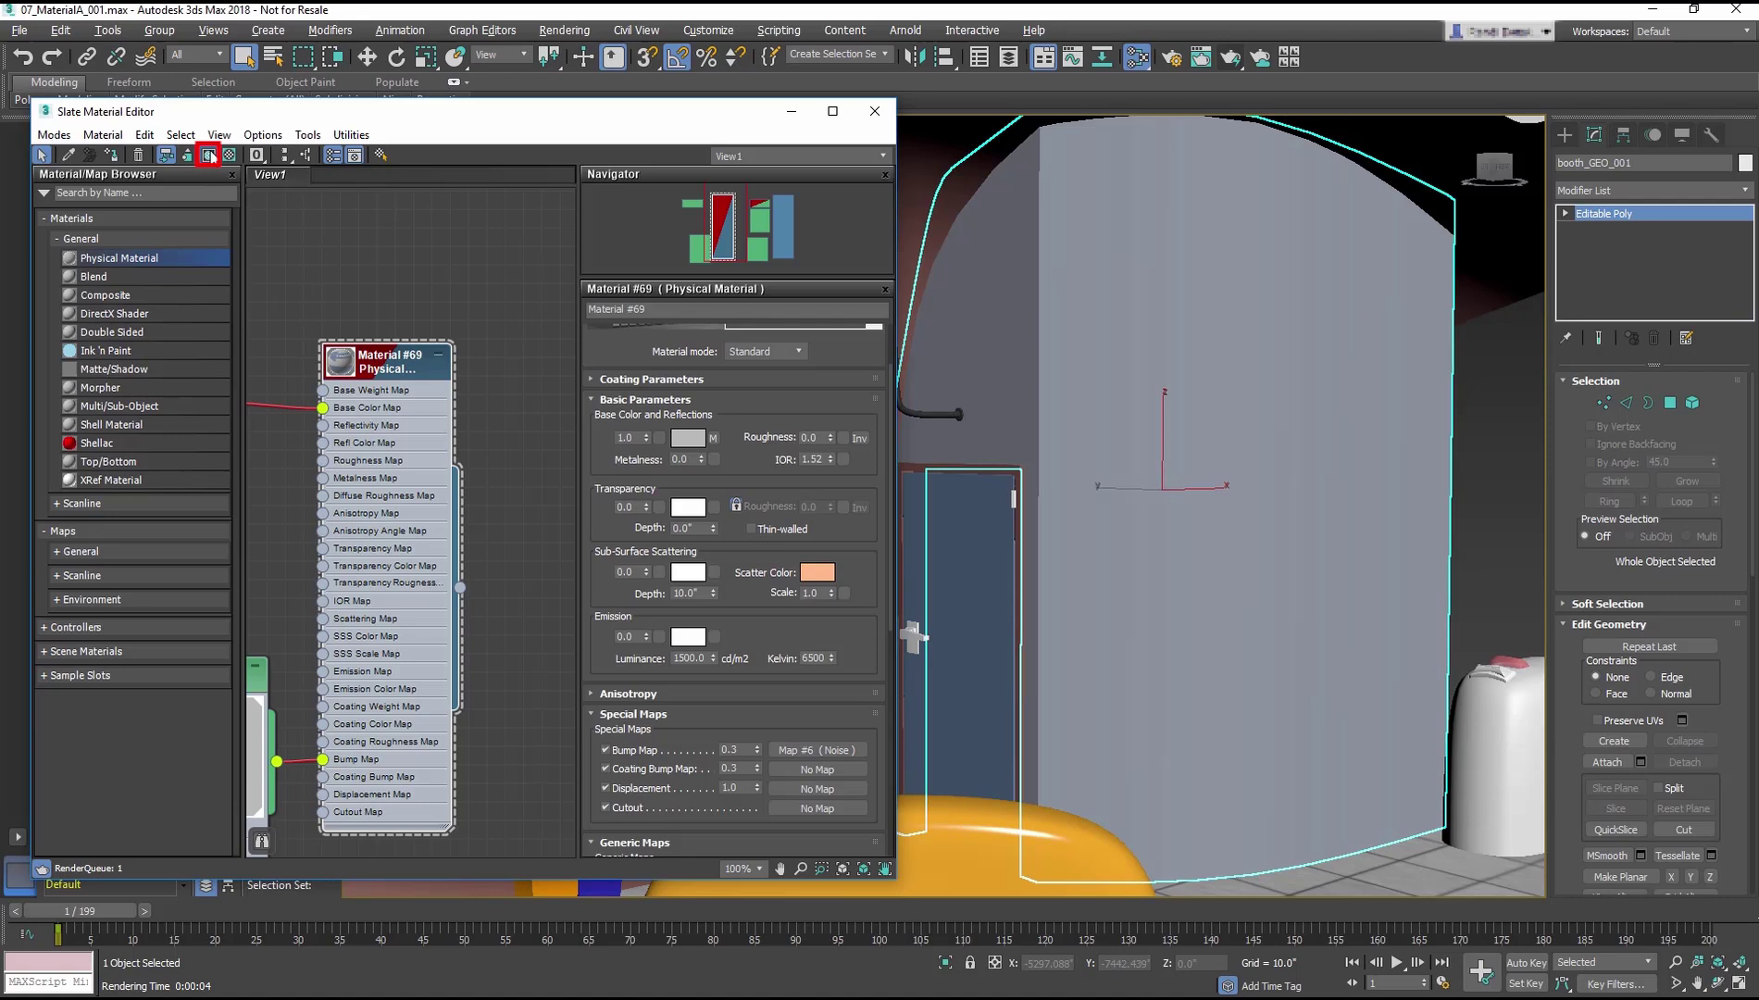
- Collapse the Noise node's preview and move it below the Bitmap node
middle_click_drag(407, 361, 515, 287)
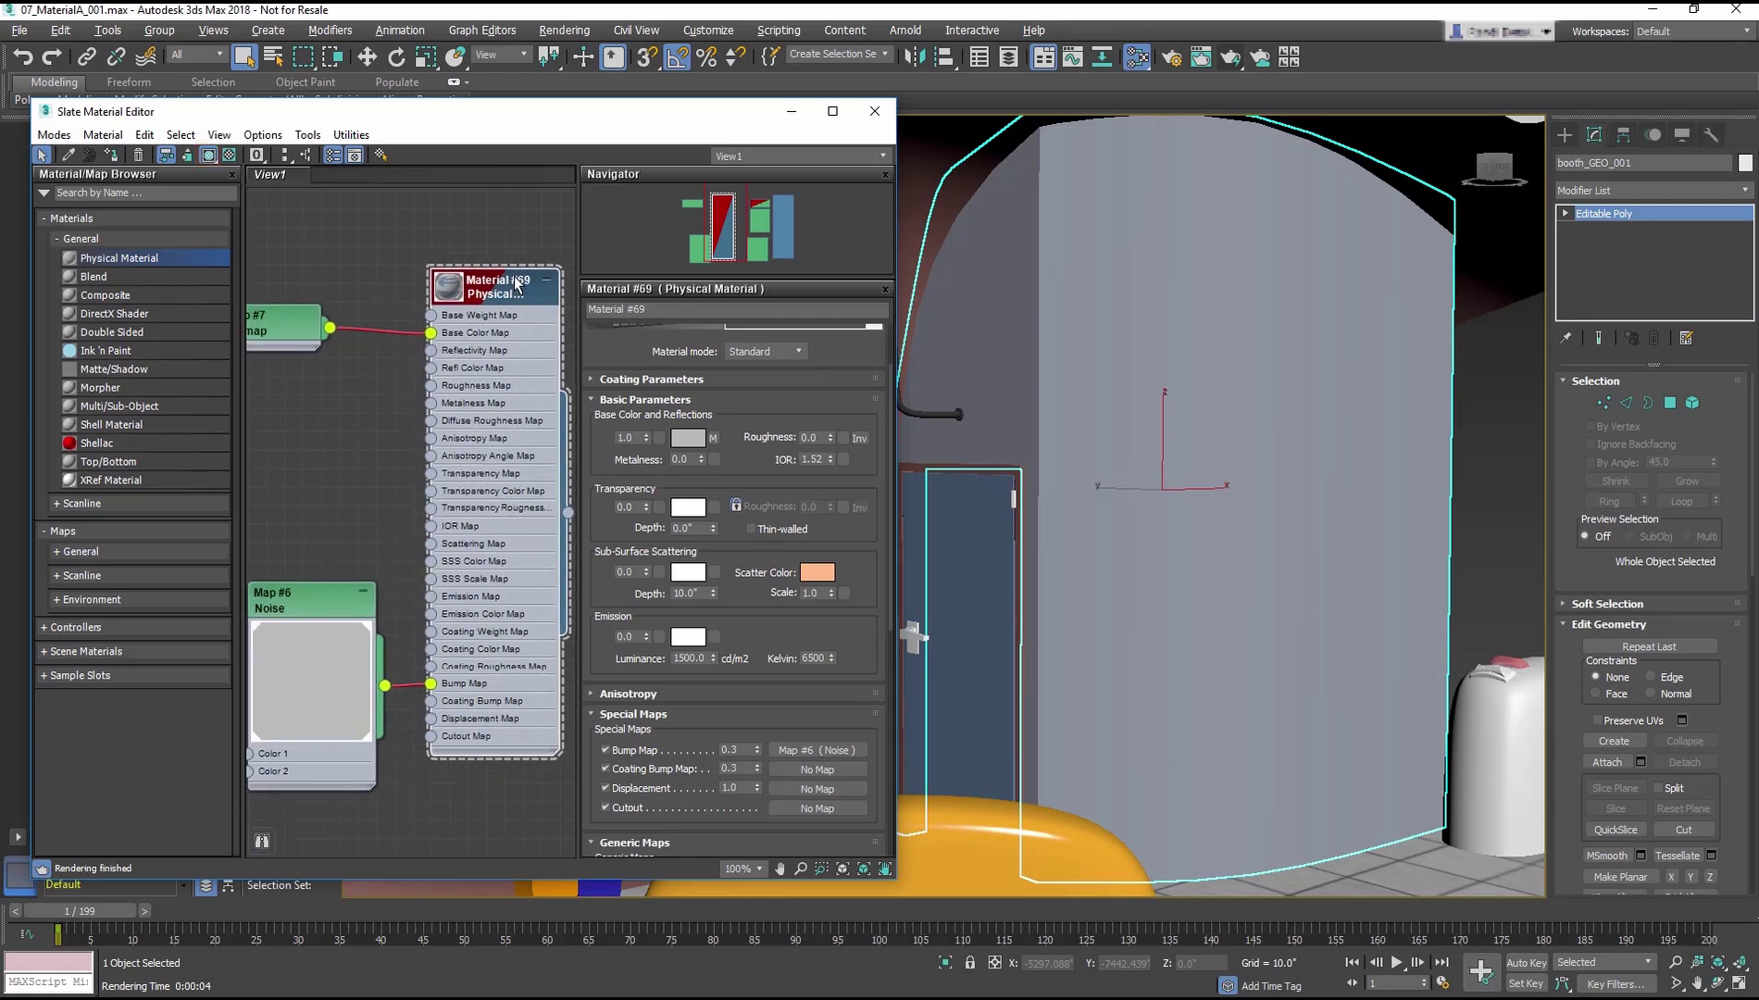
double_click(334, 641)
left_click_drag(326, 606, 358, 646)
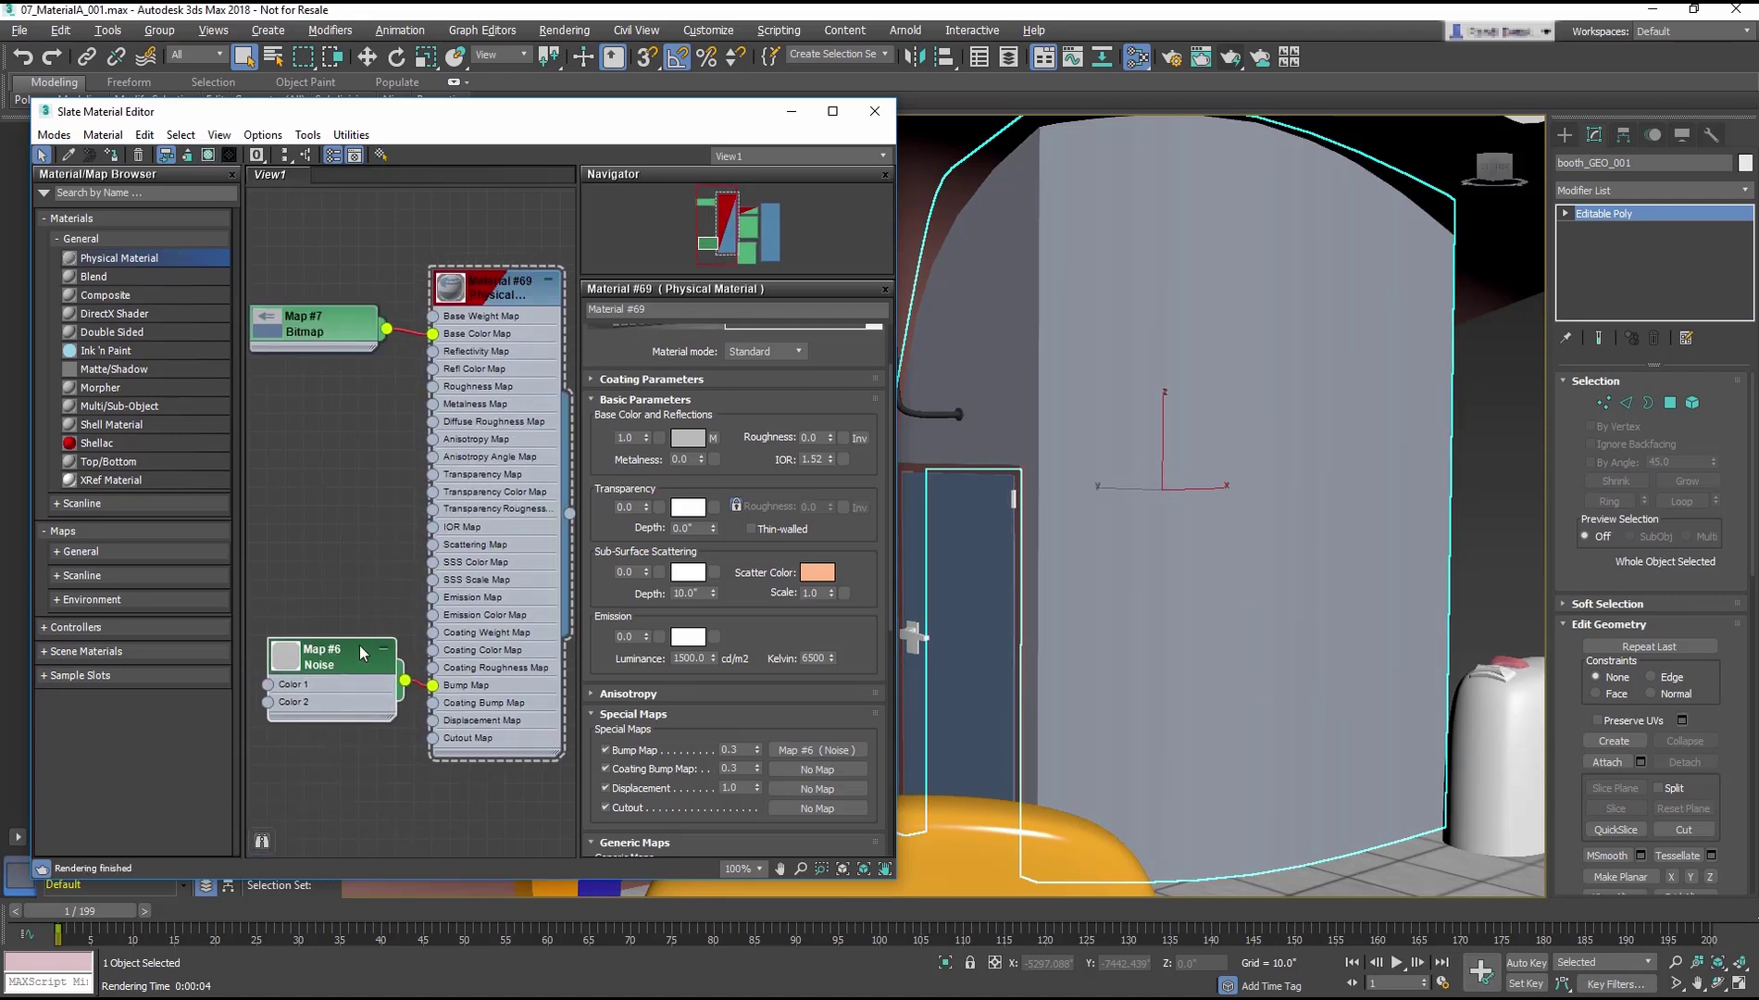
- Add a planar UVW Map to the booth, bitmap-fitted to TicketBoothWall.jpg
left_click(1744, 190)
scroll(1657, 671, "down", 5)
scroll(1665, 671, "down", 10)
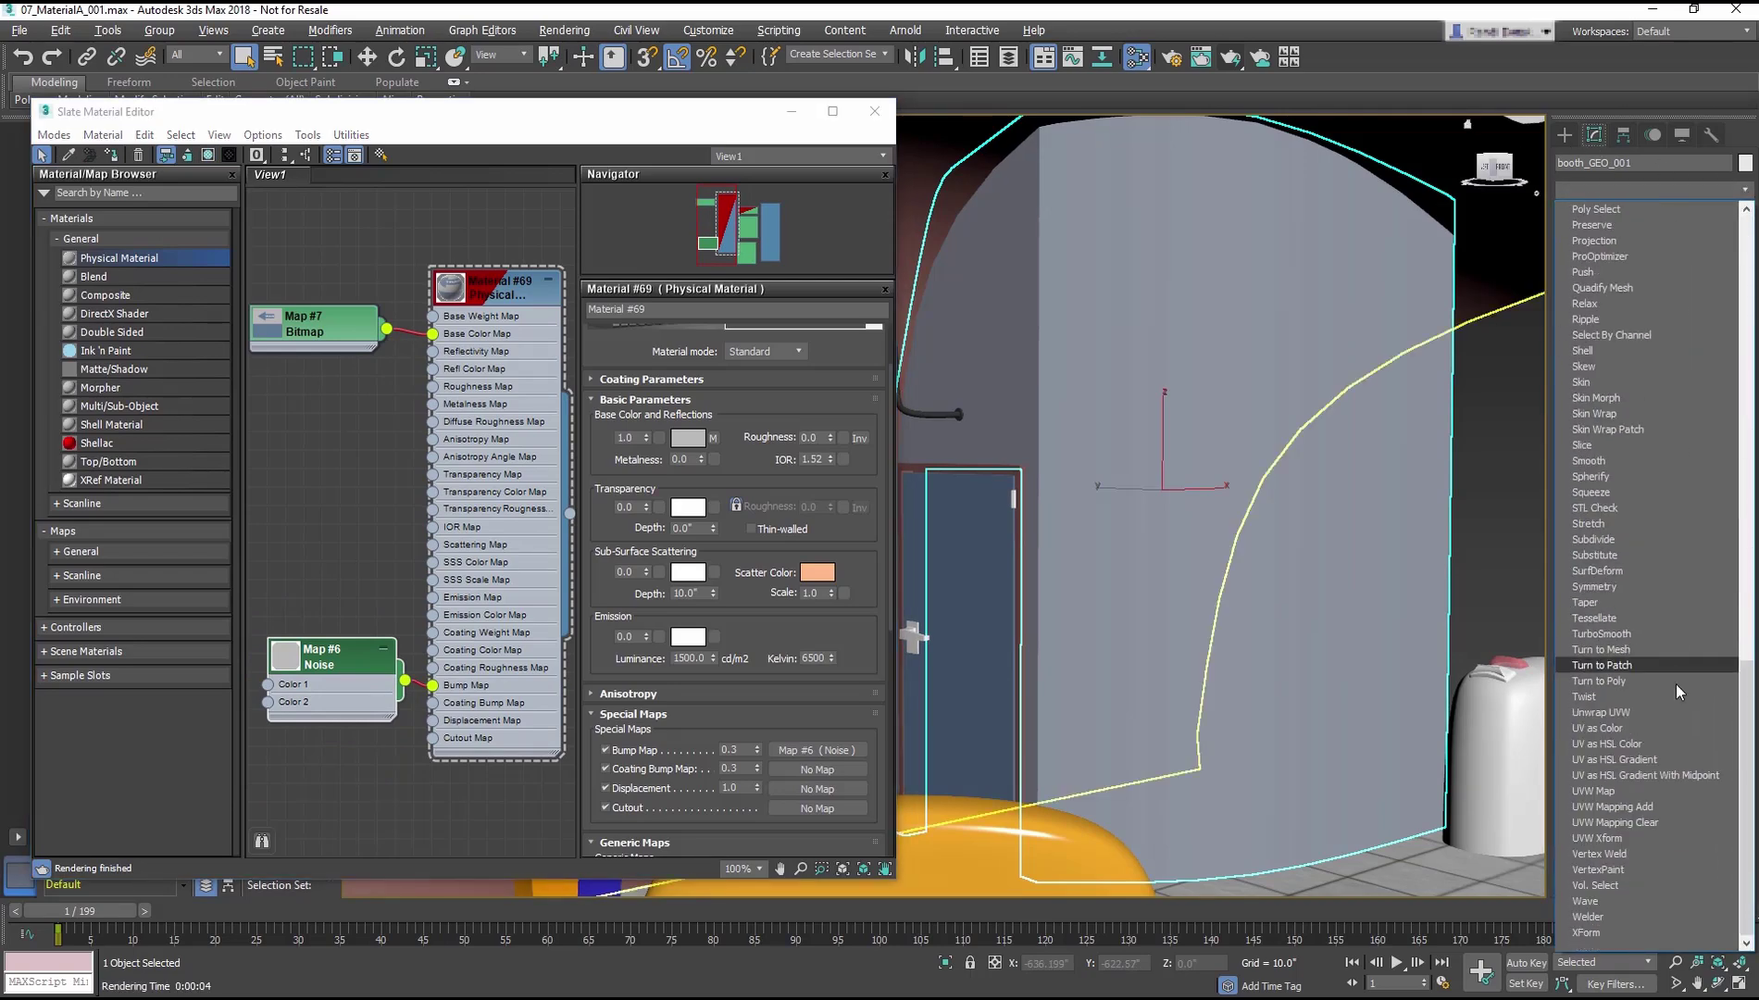
left_click(1627, 790)
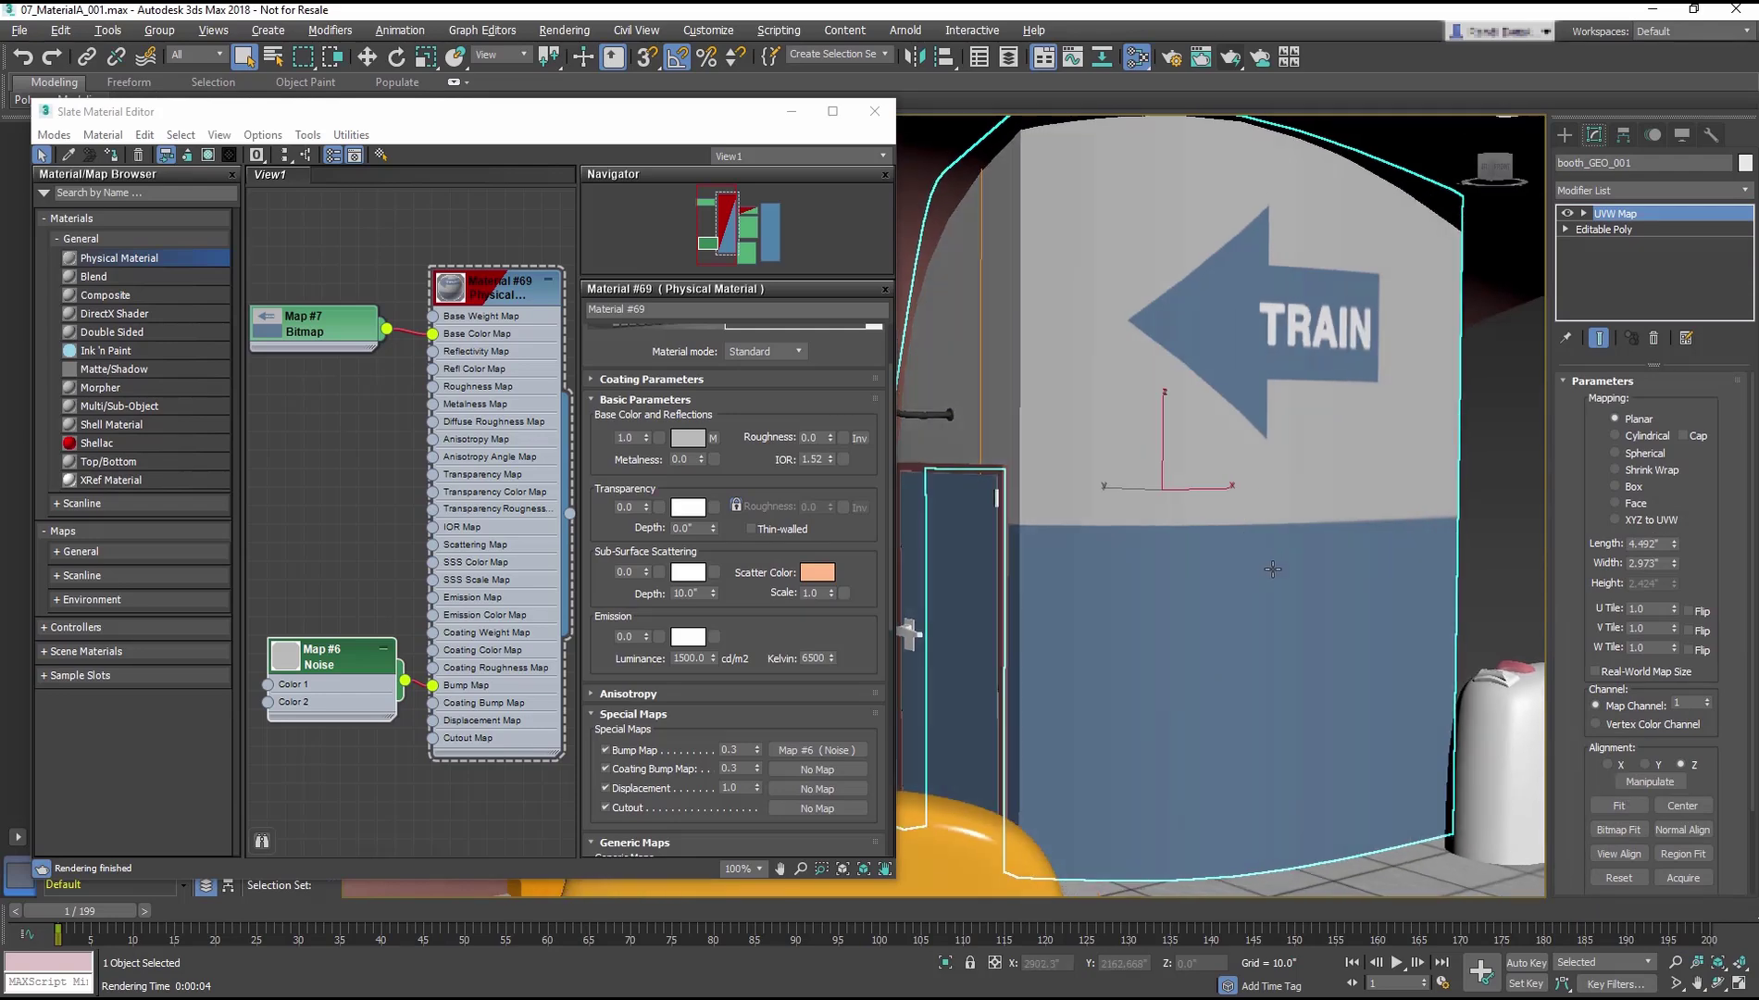
middle_click_drag(1273, 569, 1306, 605, "alt")
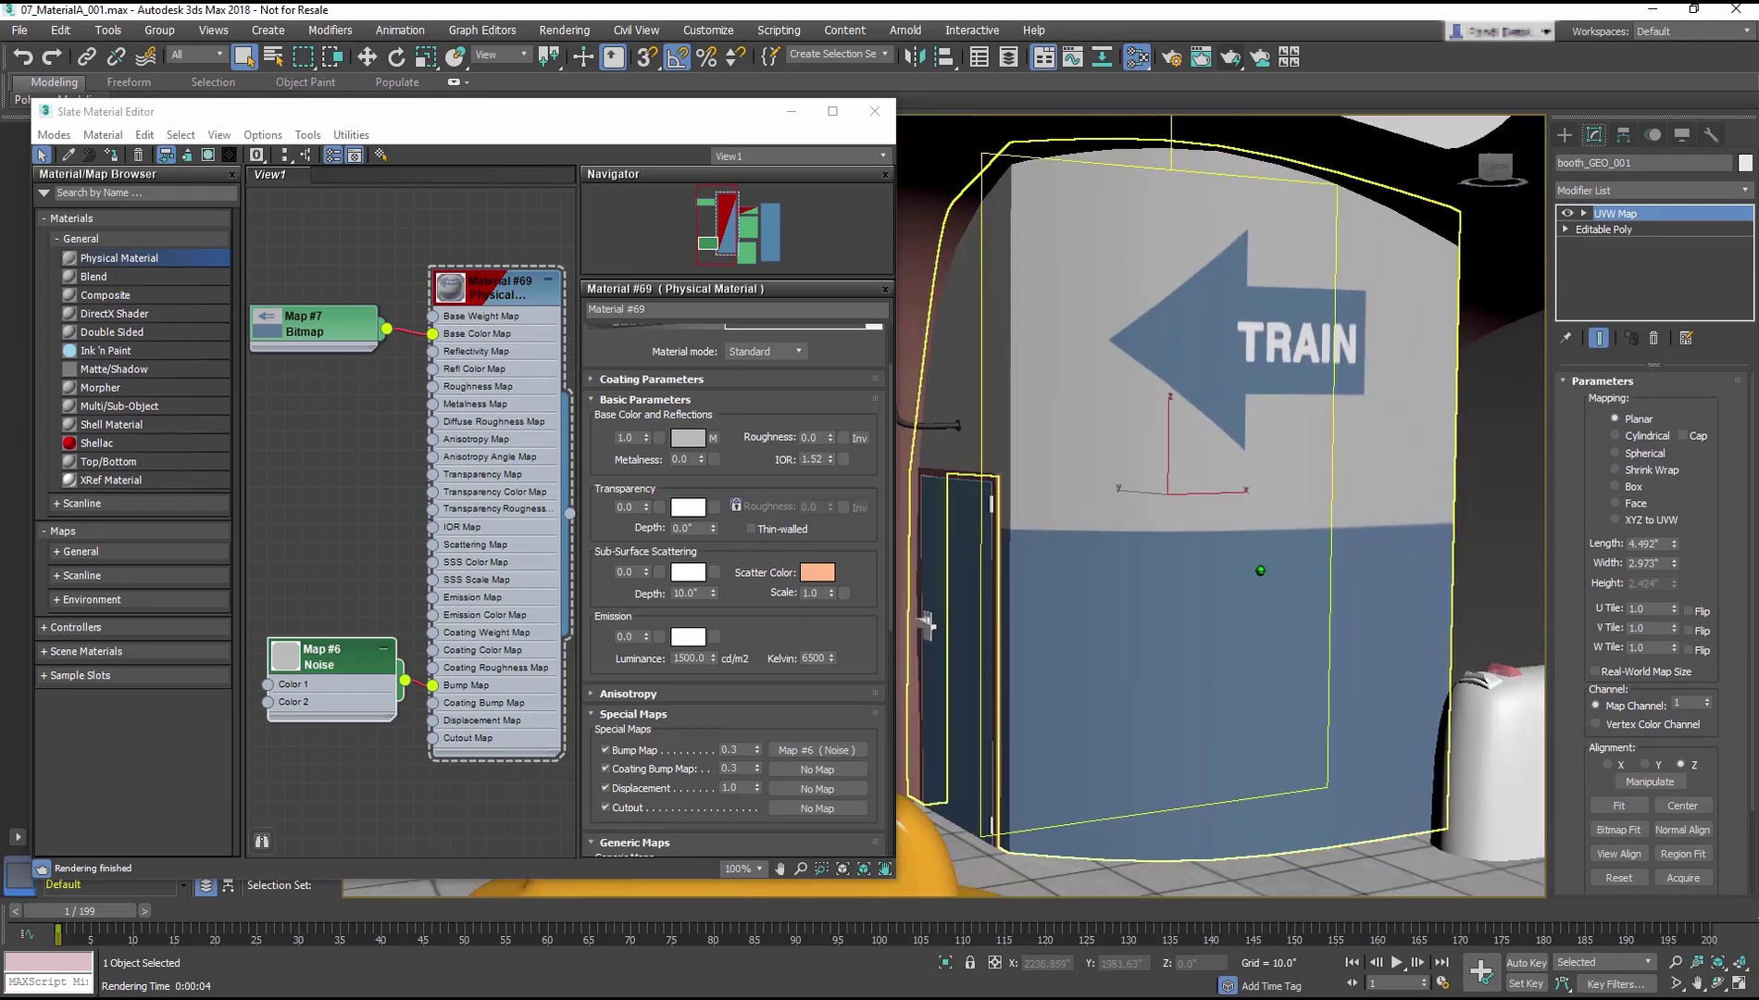
left_click(1637, 839)
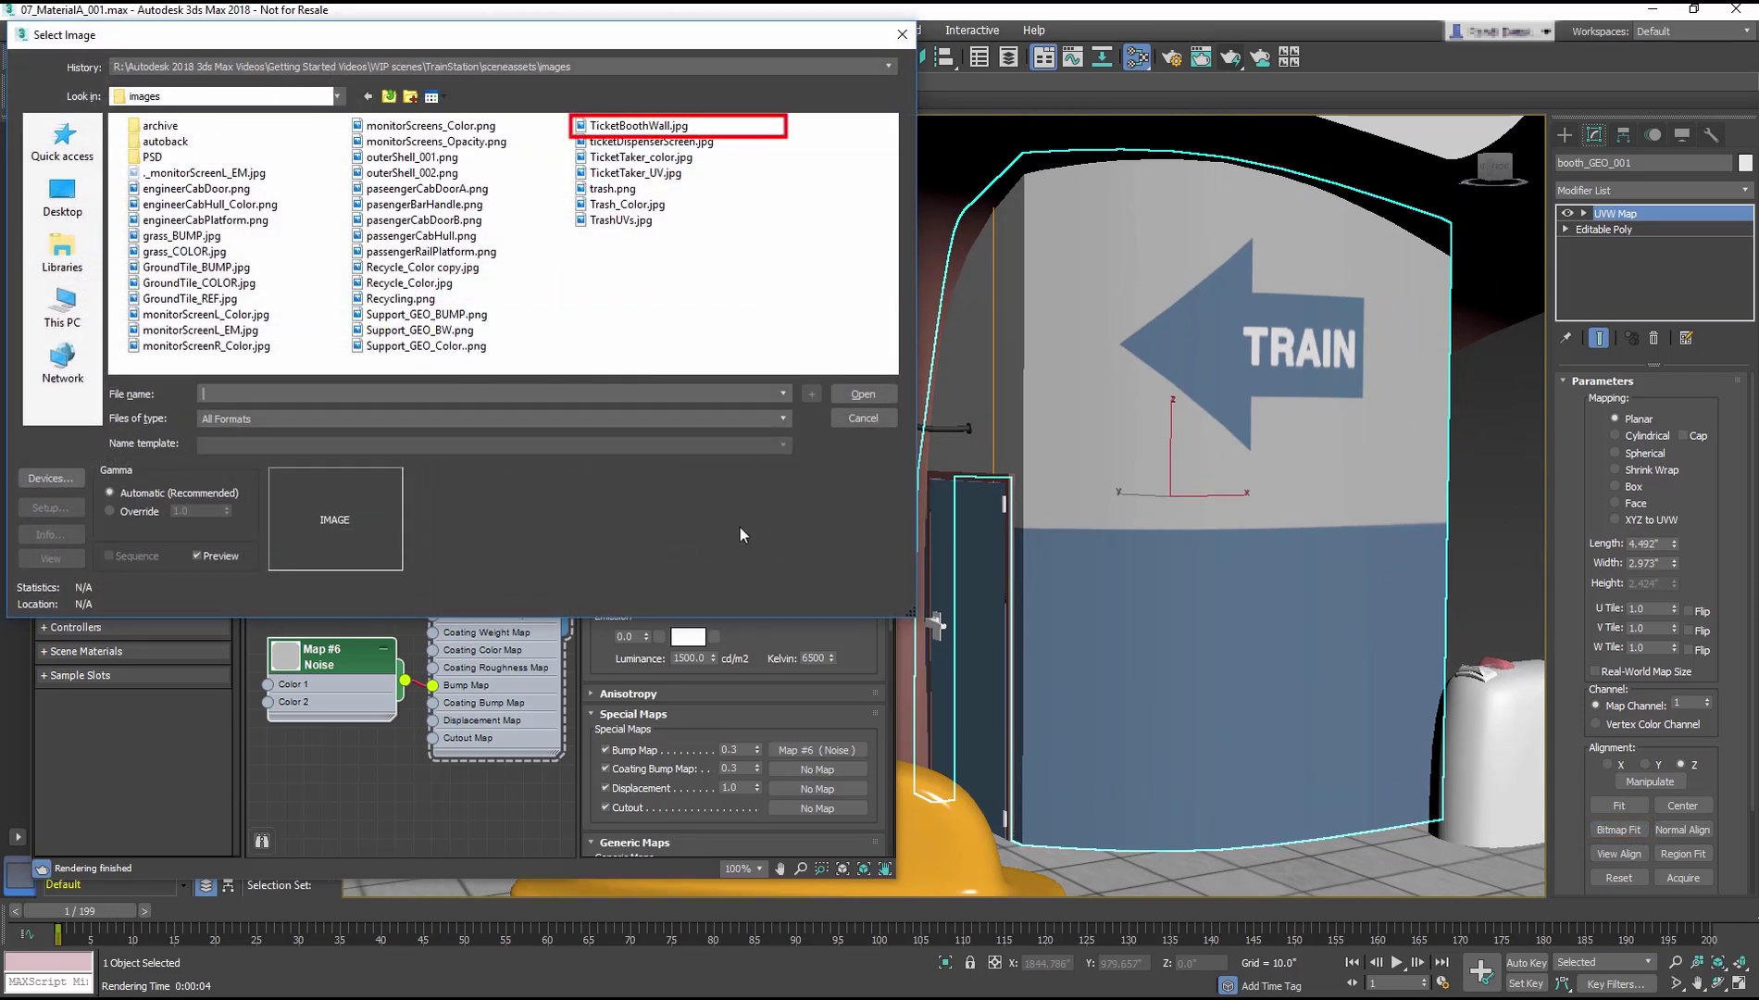
double_click(628, 126)
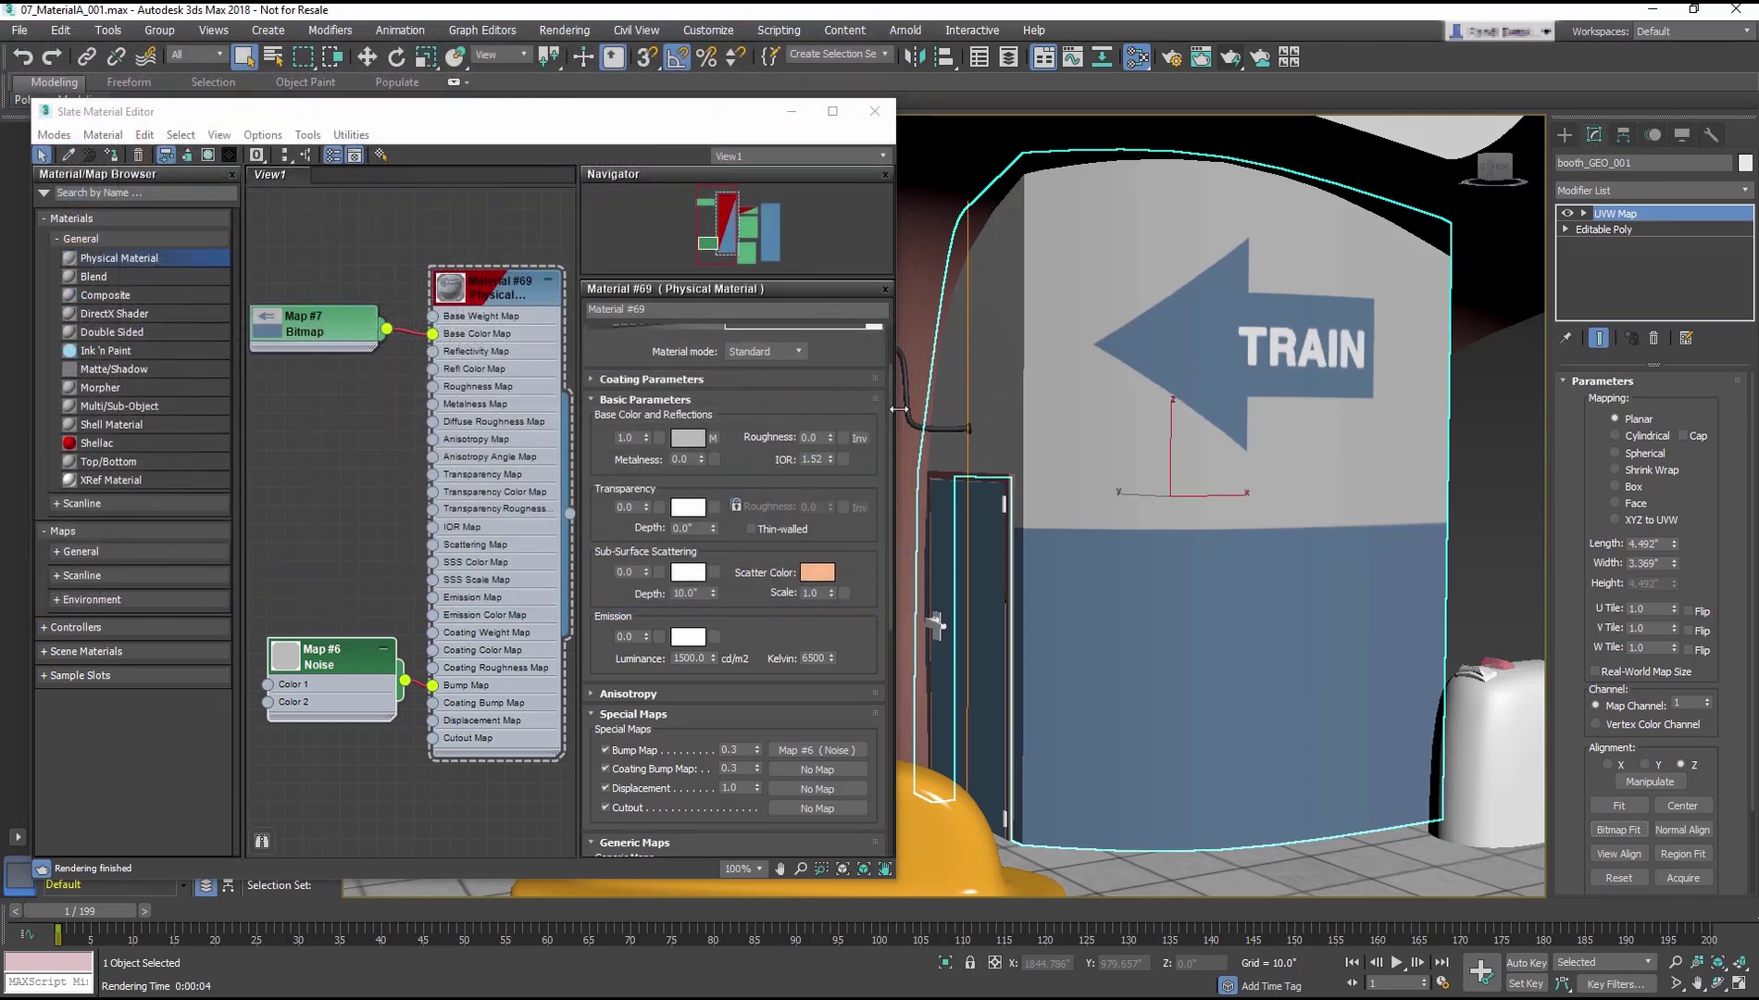
- Turn the booth wall toward the view and render a test frame showing the TRAIN texture
left_click_drag(1414, 554, 1320, 573, "alt")
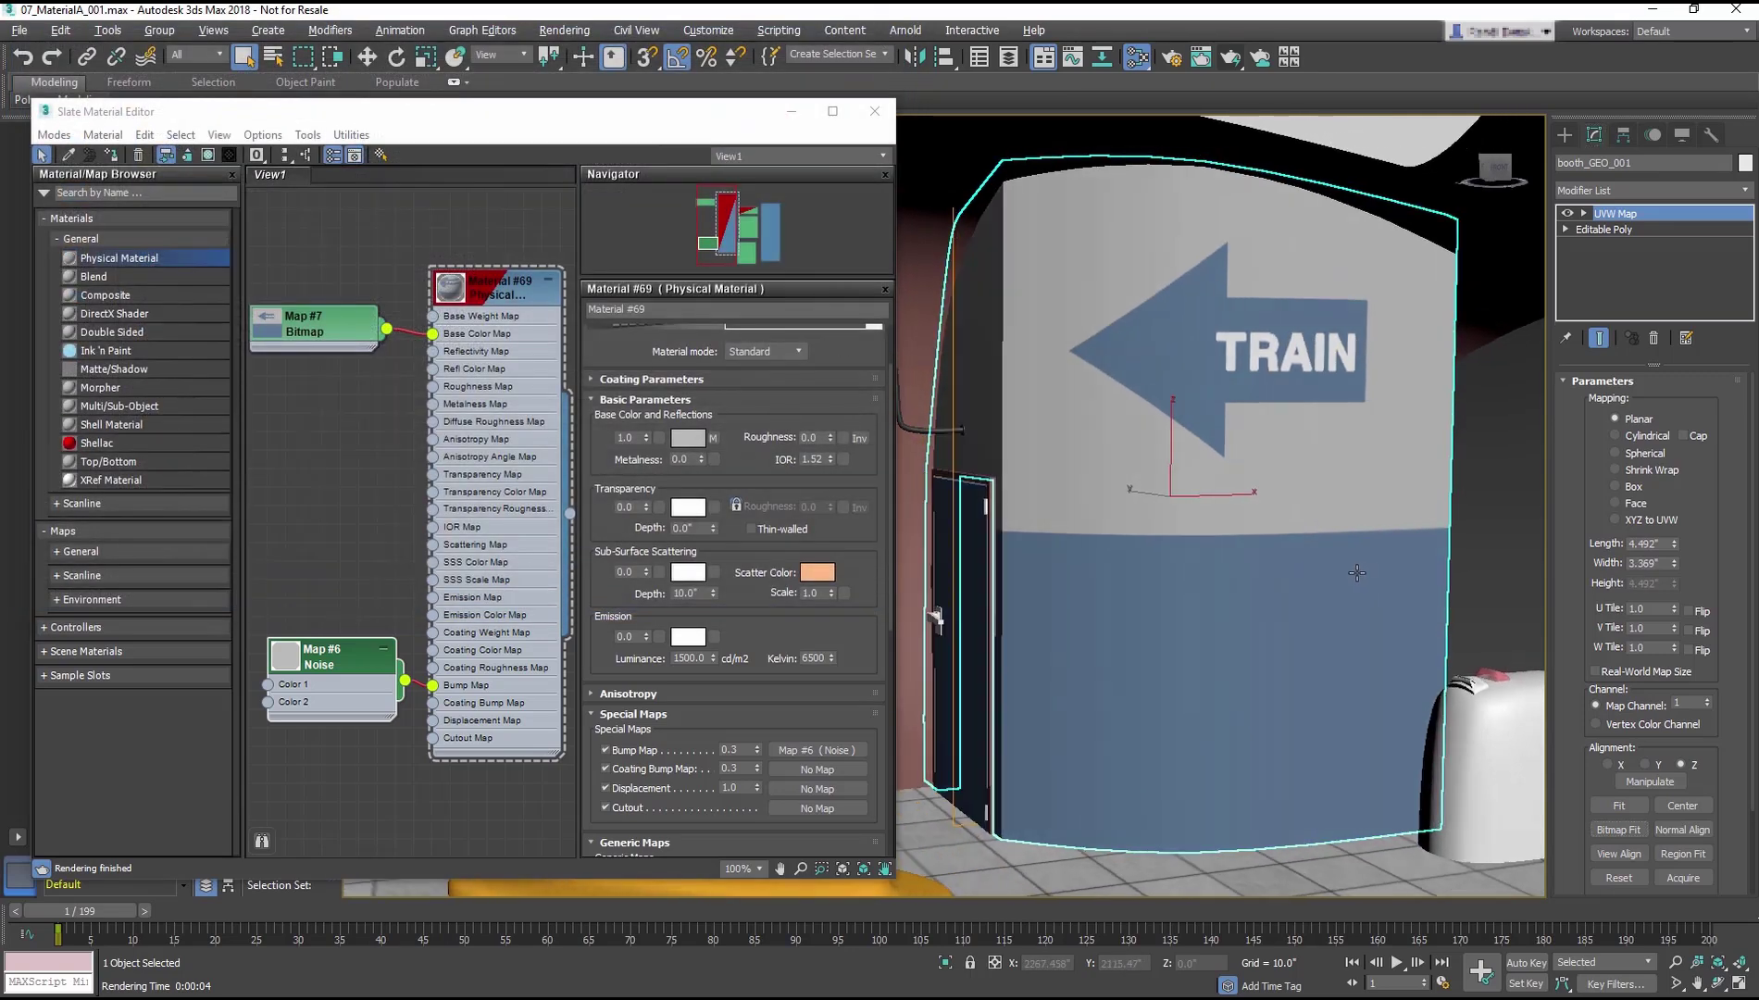
middle_click_drag(1321, 573, 1392, 553, "alt")
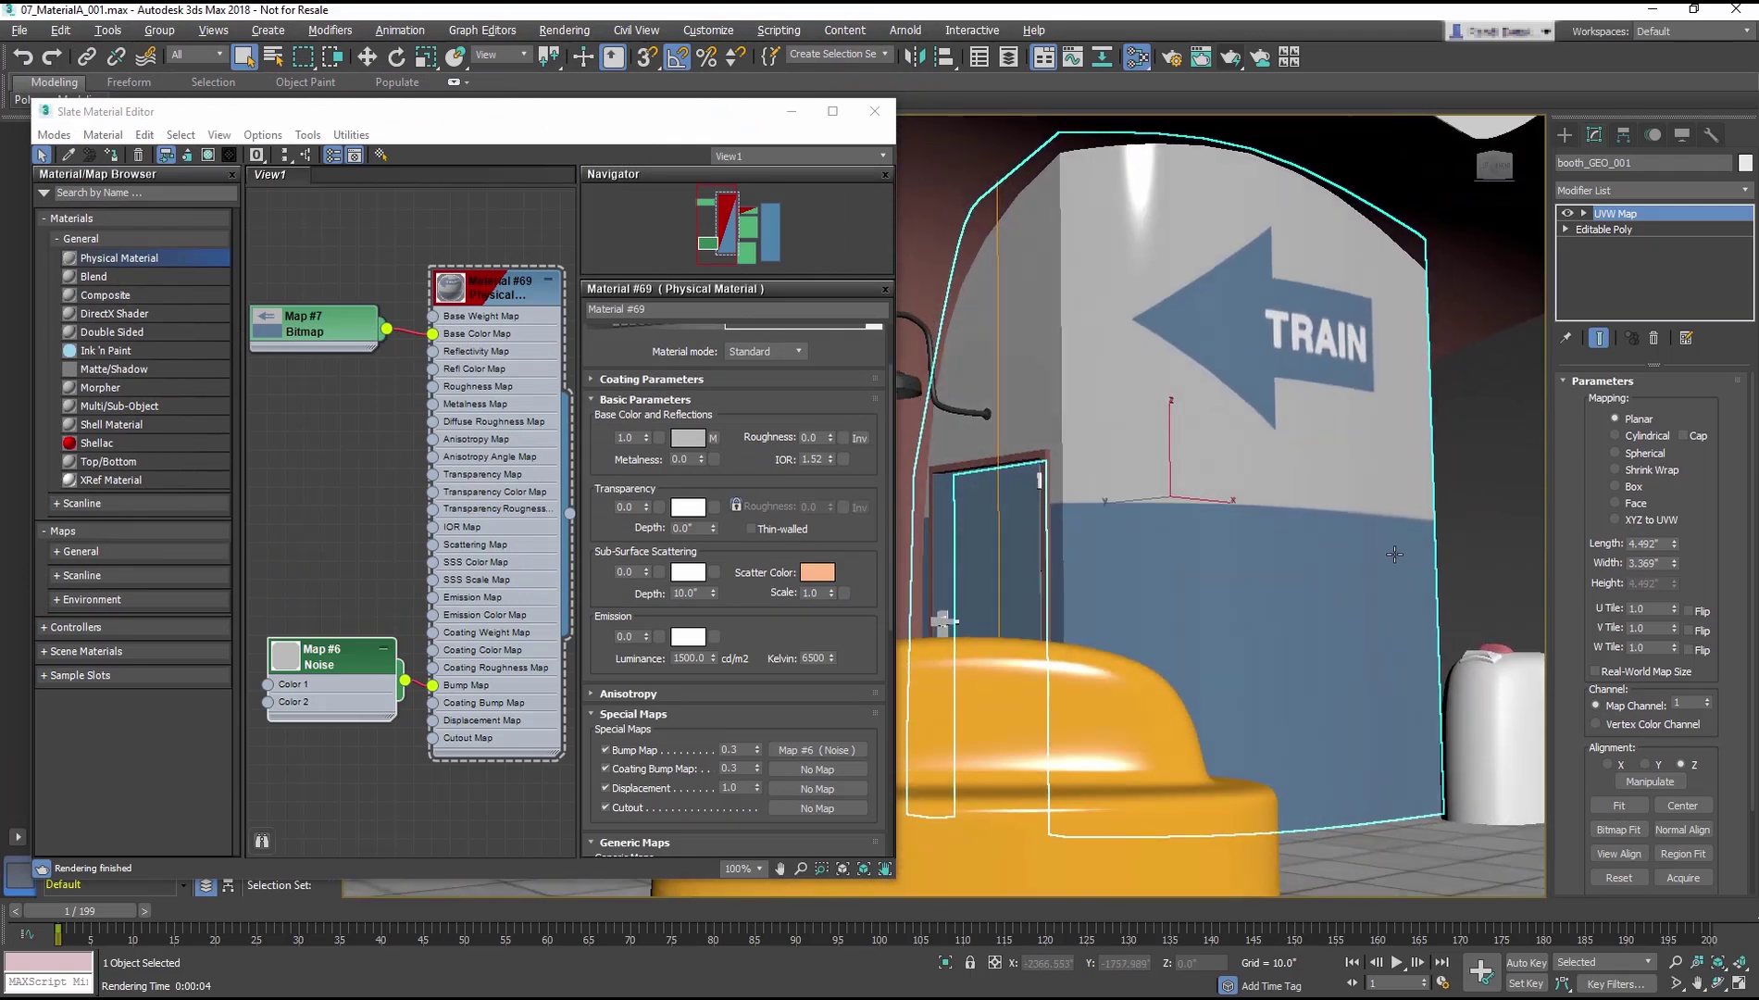
mouse_move(1392, 554)
middle_mouse_down("alt")
mouse_move(1509, 667)
mouse_move(1541, 740)
middle_mouse_up("alt")
scroll(1444, 593, "up", 5)
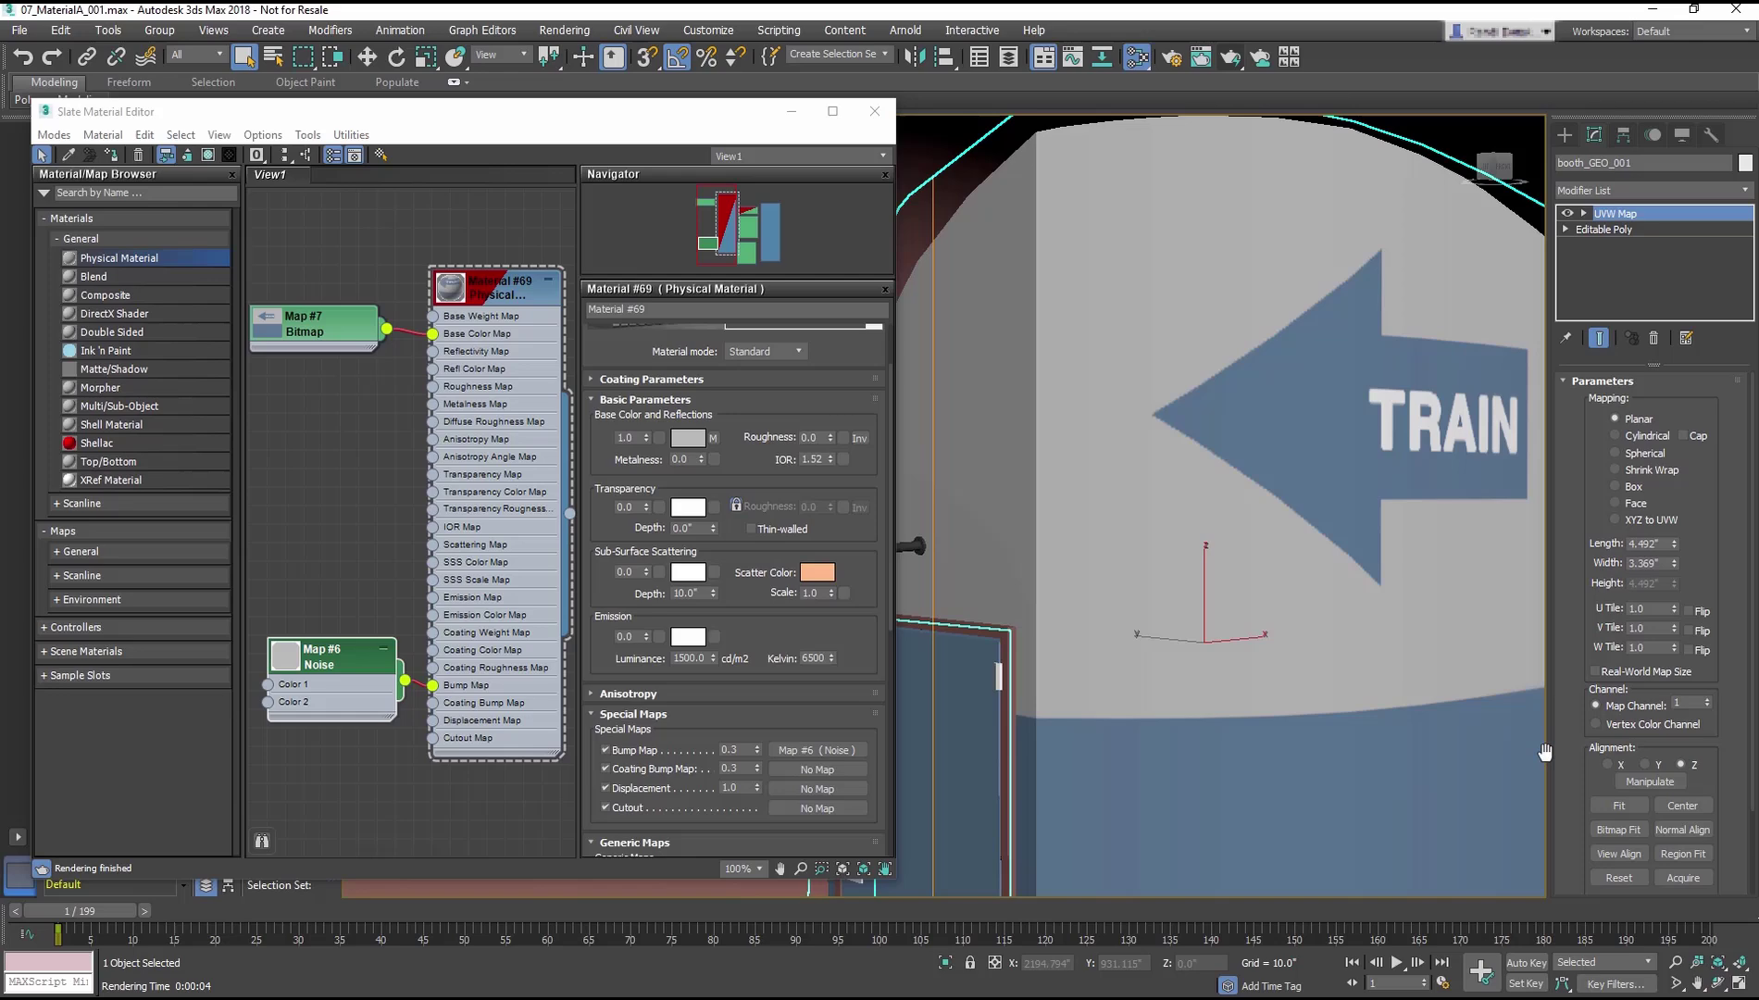
left_click(1228, 61)
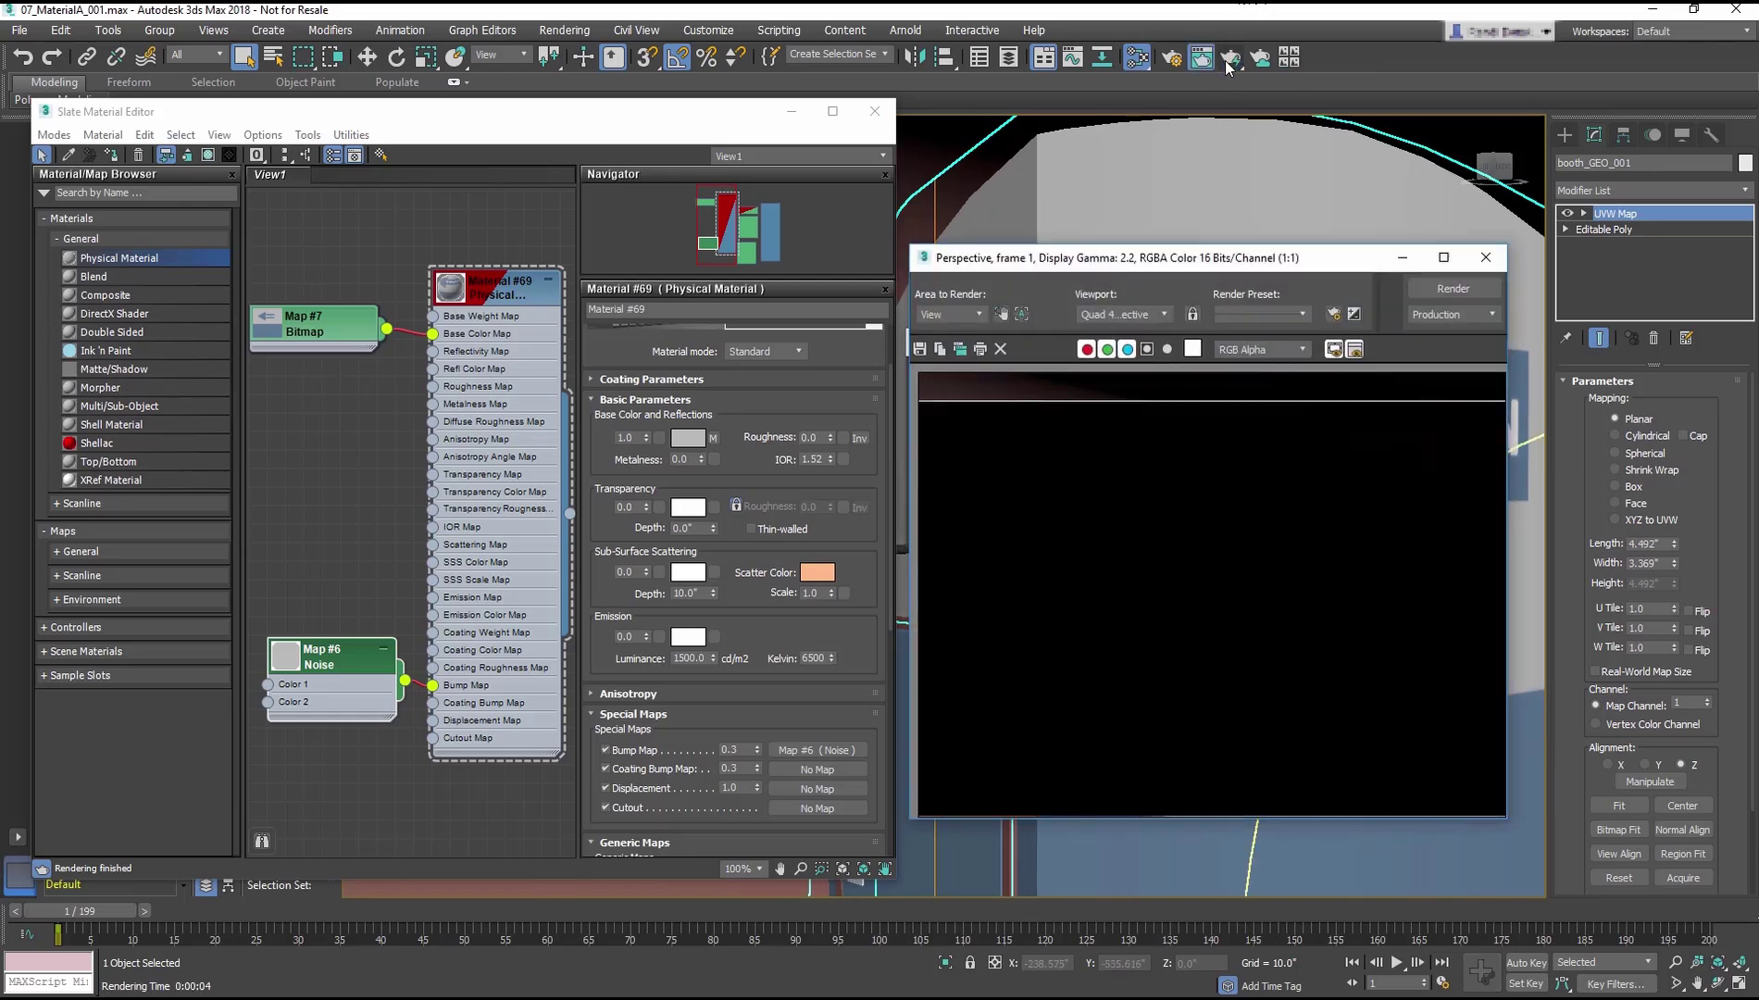
- Close the test render and zoom out toward the monitor screen monitorScreen_GEO_002
left_click(1486, 257)
scroll(1316, 427, "down", 3)
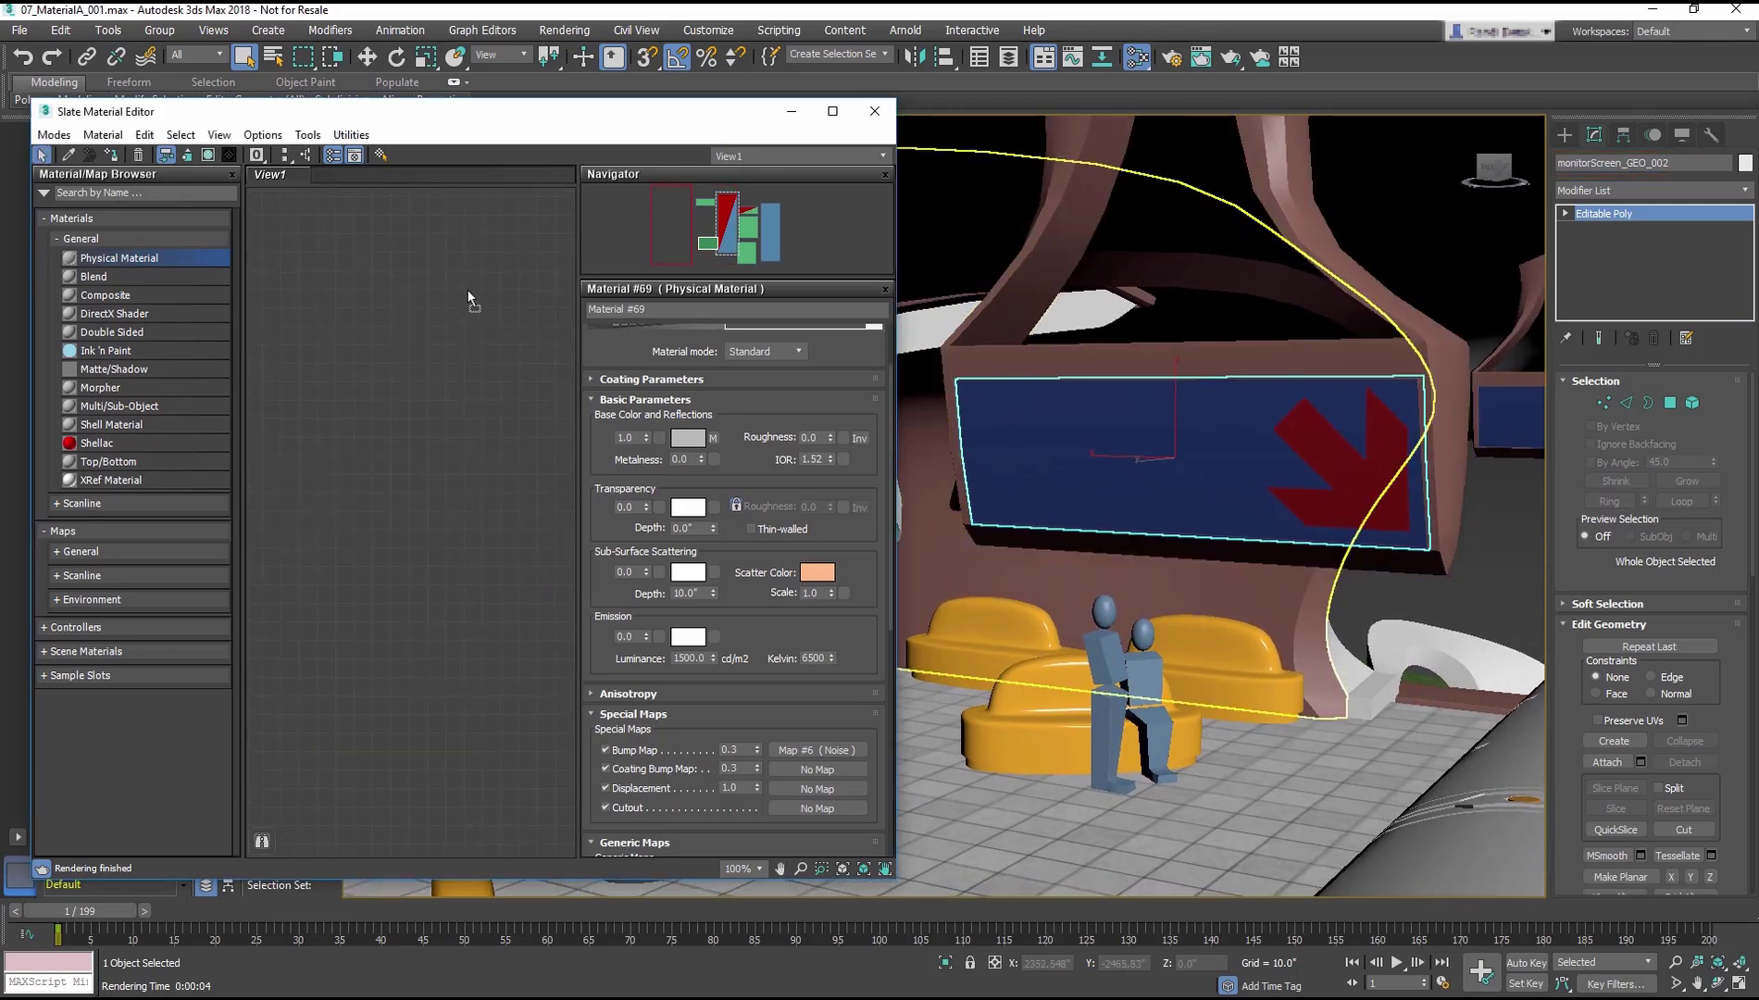
- Add Physical Material #70 with a bitmap base colour loading monitorScreenR_Color.jpg
left_click_drag(414, 331, 467, 288)
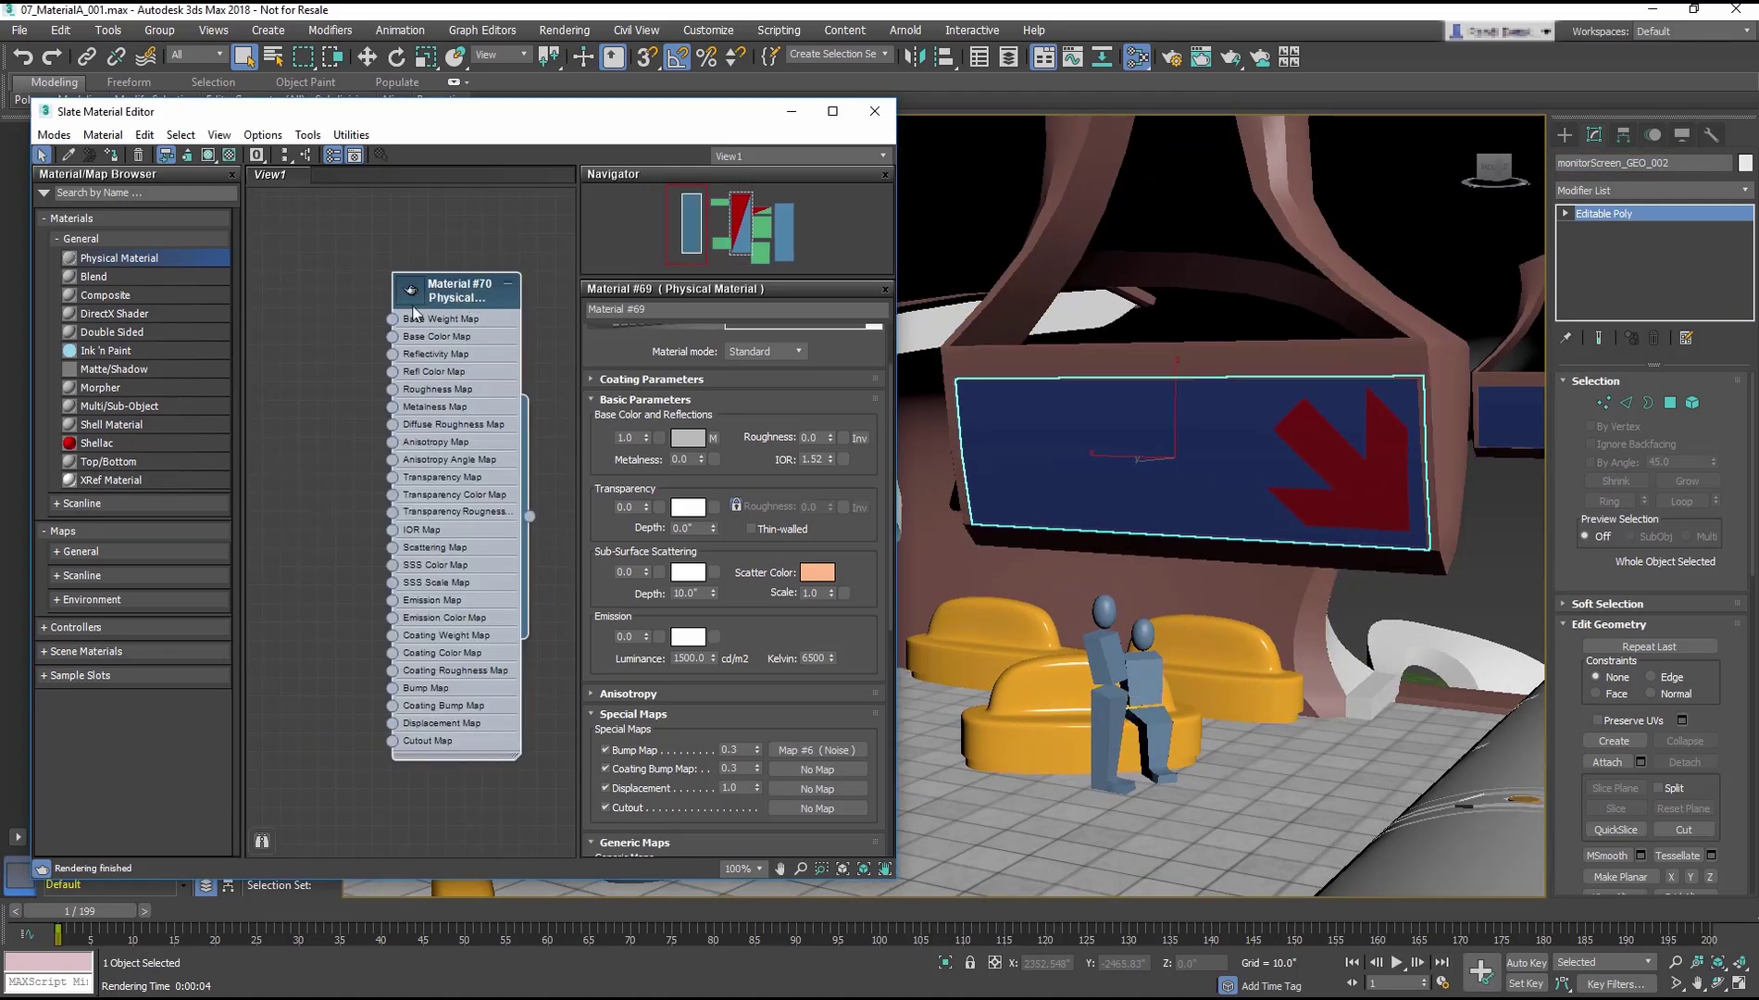
left_click(390, 341)
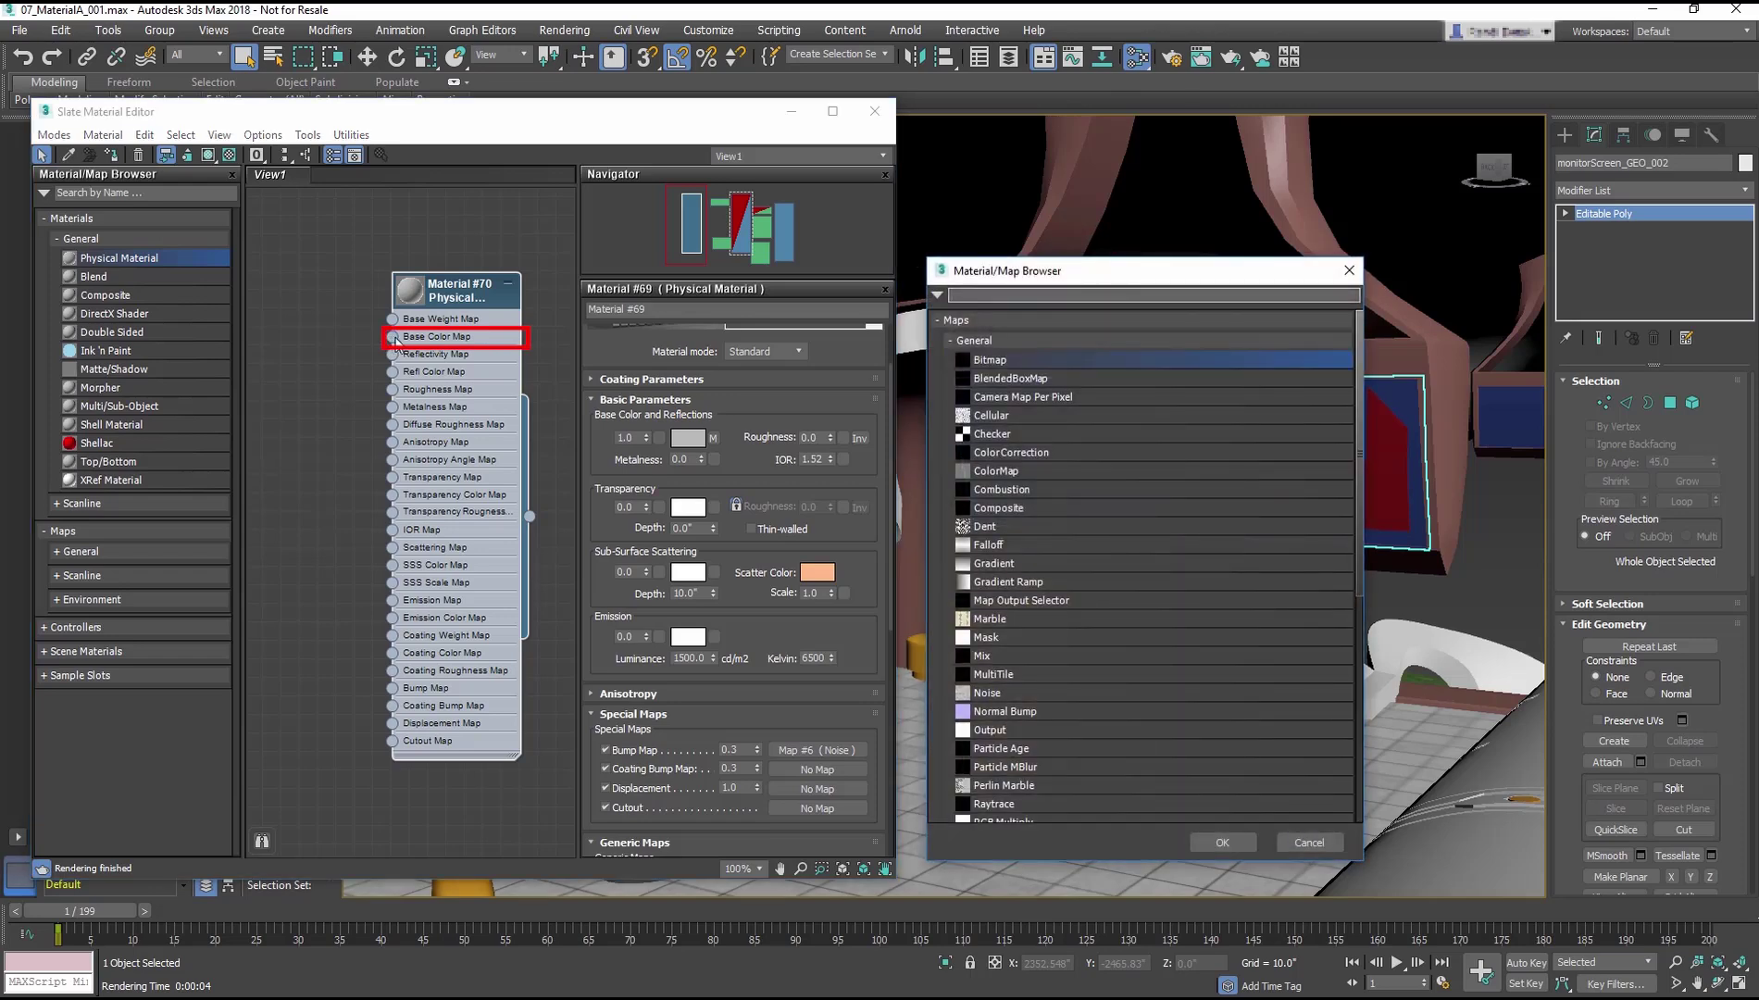
double_click(1016, 359)
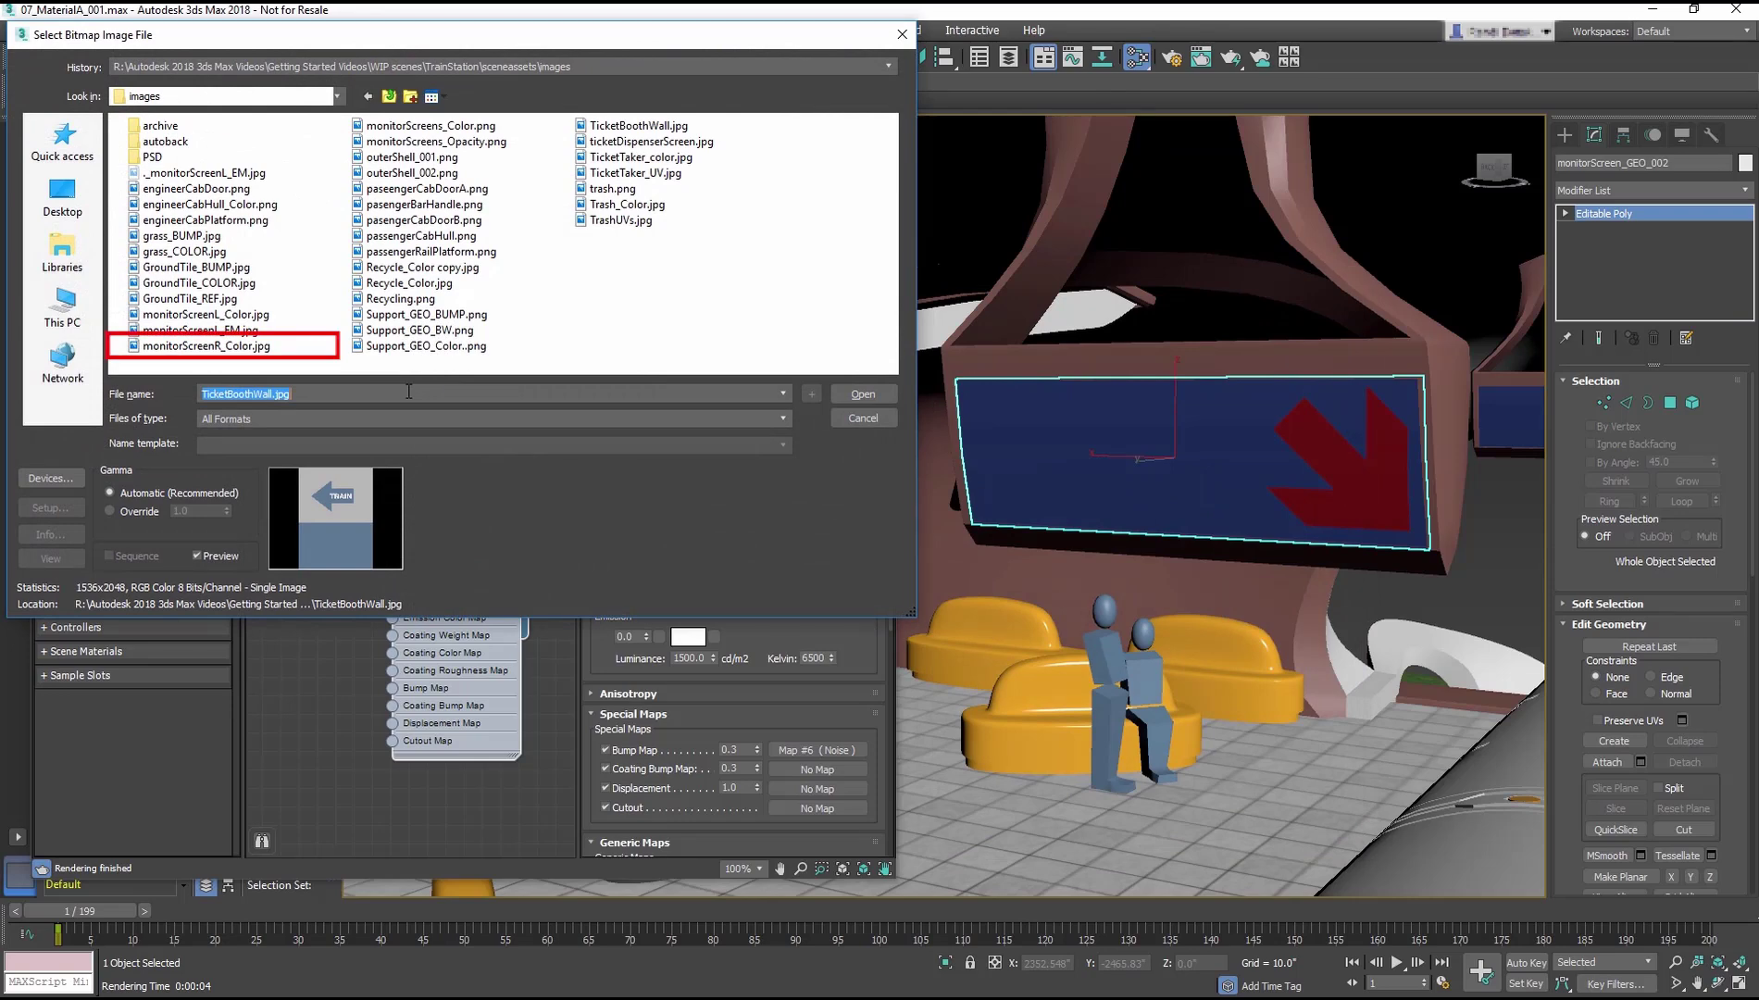
left_click(225, 349)
double_click(224, 348)
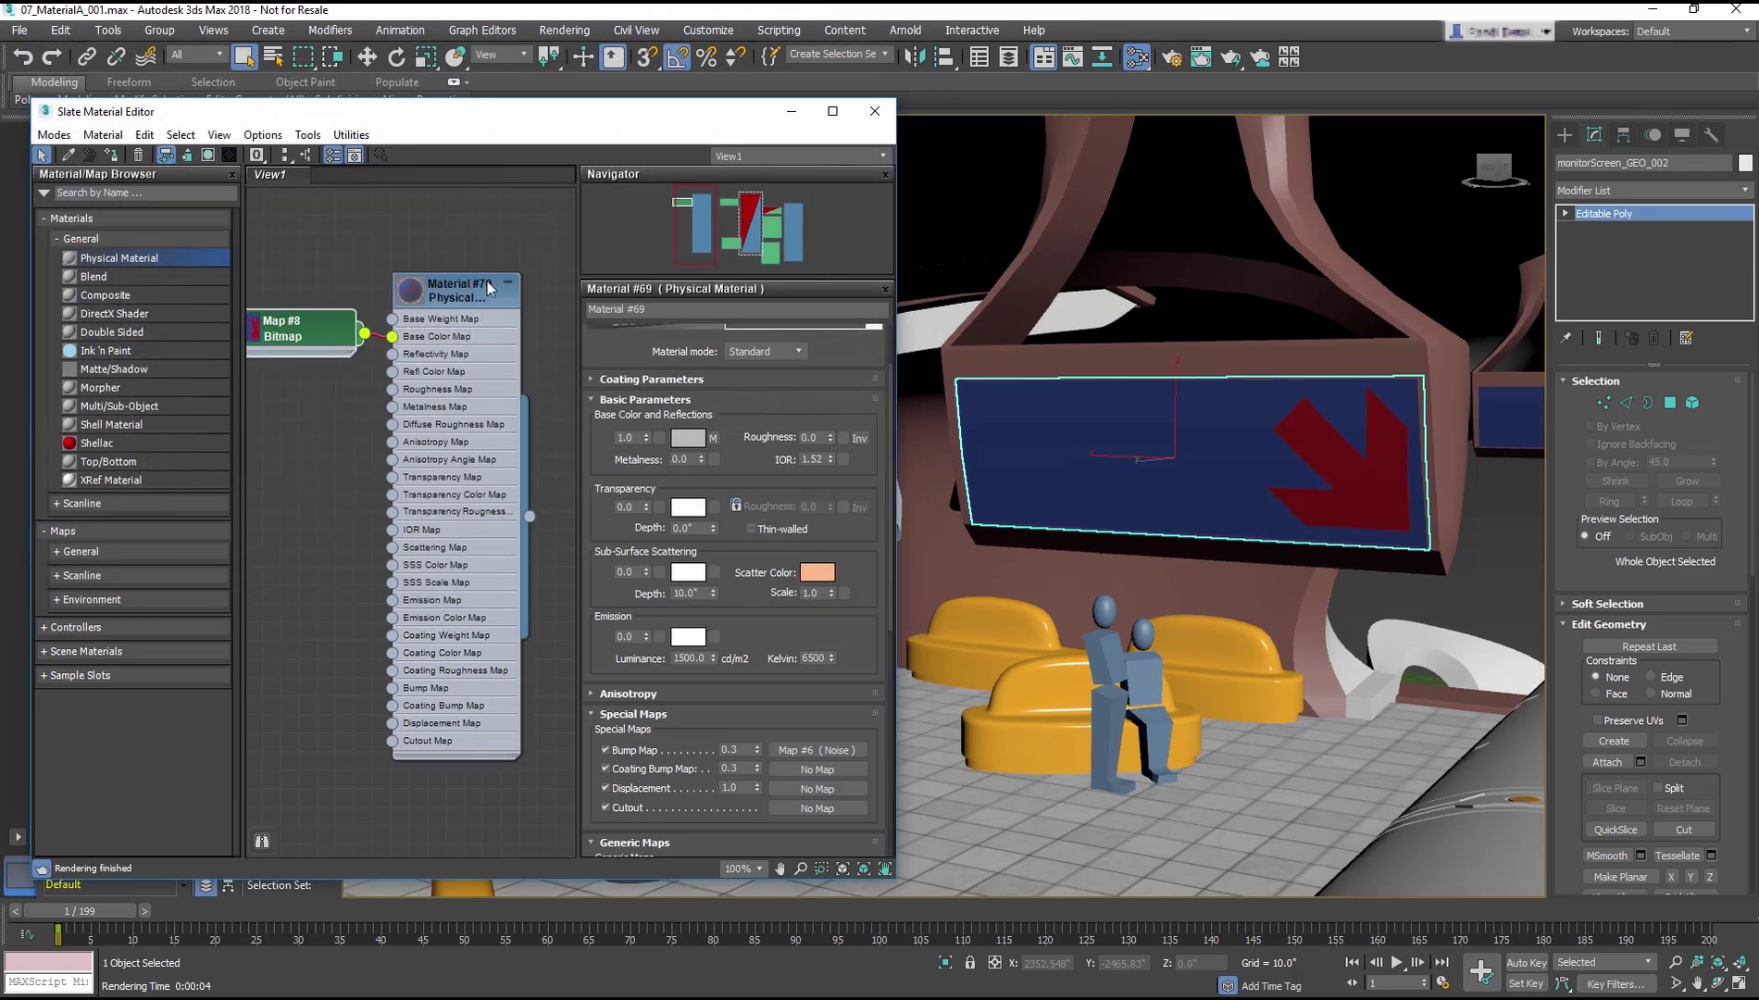
- Rename Material #70 to monitorScreenR, assign it to the monitor screen, and show its bitmap in the viewport
double_click(454, 290)
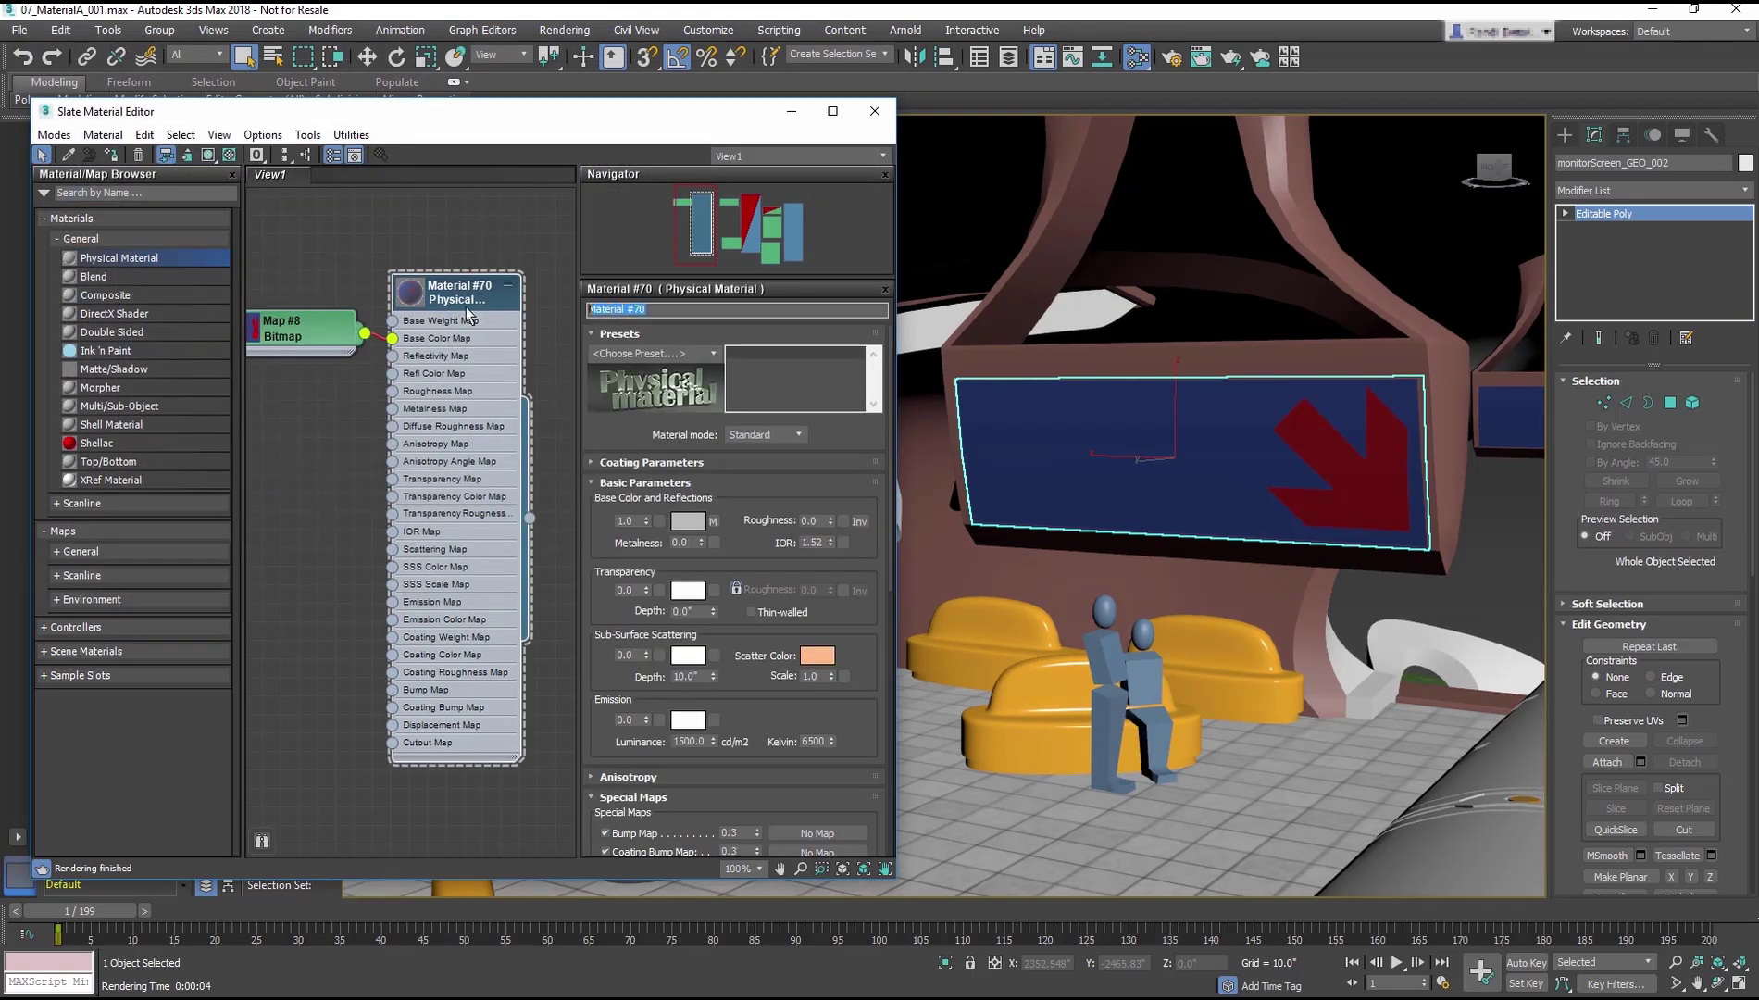
type("monitor")
type("Screen")
type("R")
key("Return")
left_click(113, 156)
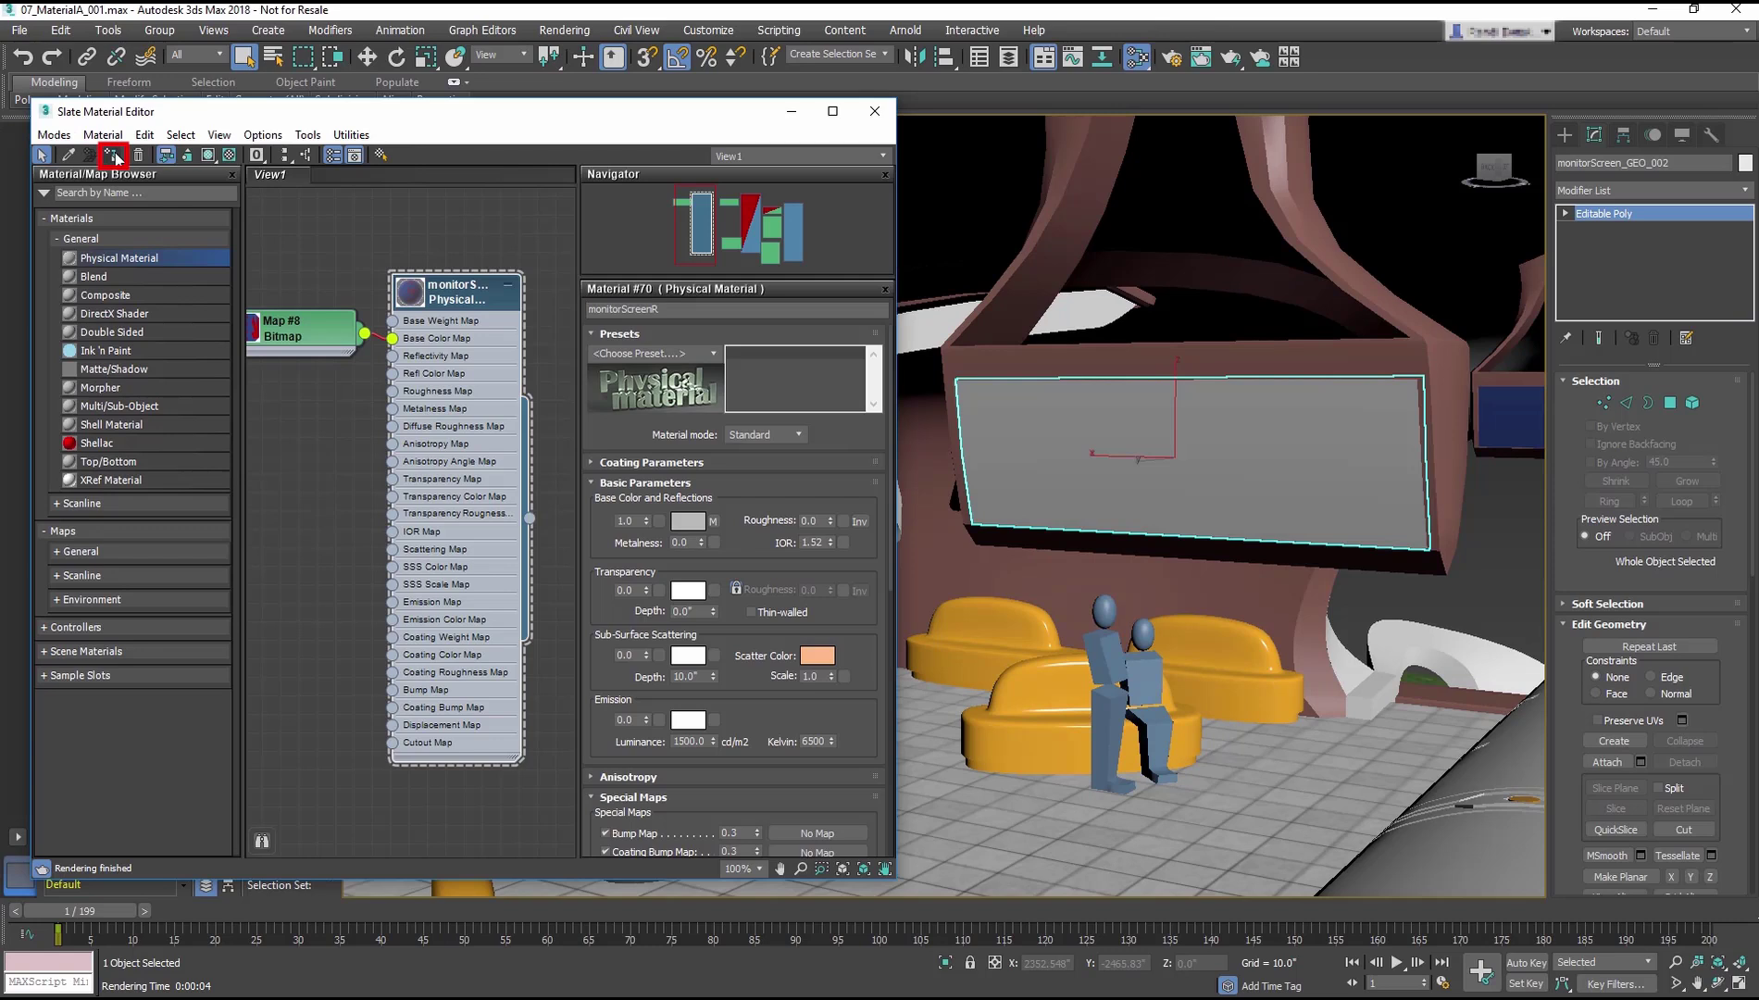
left_click(310, 334)
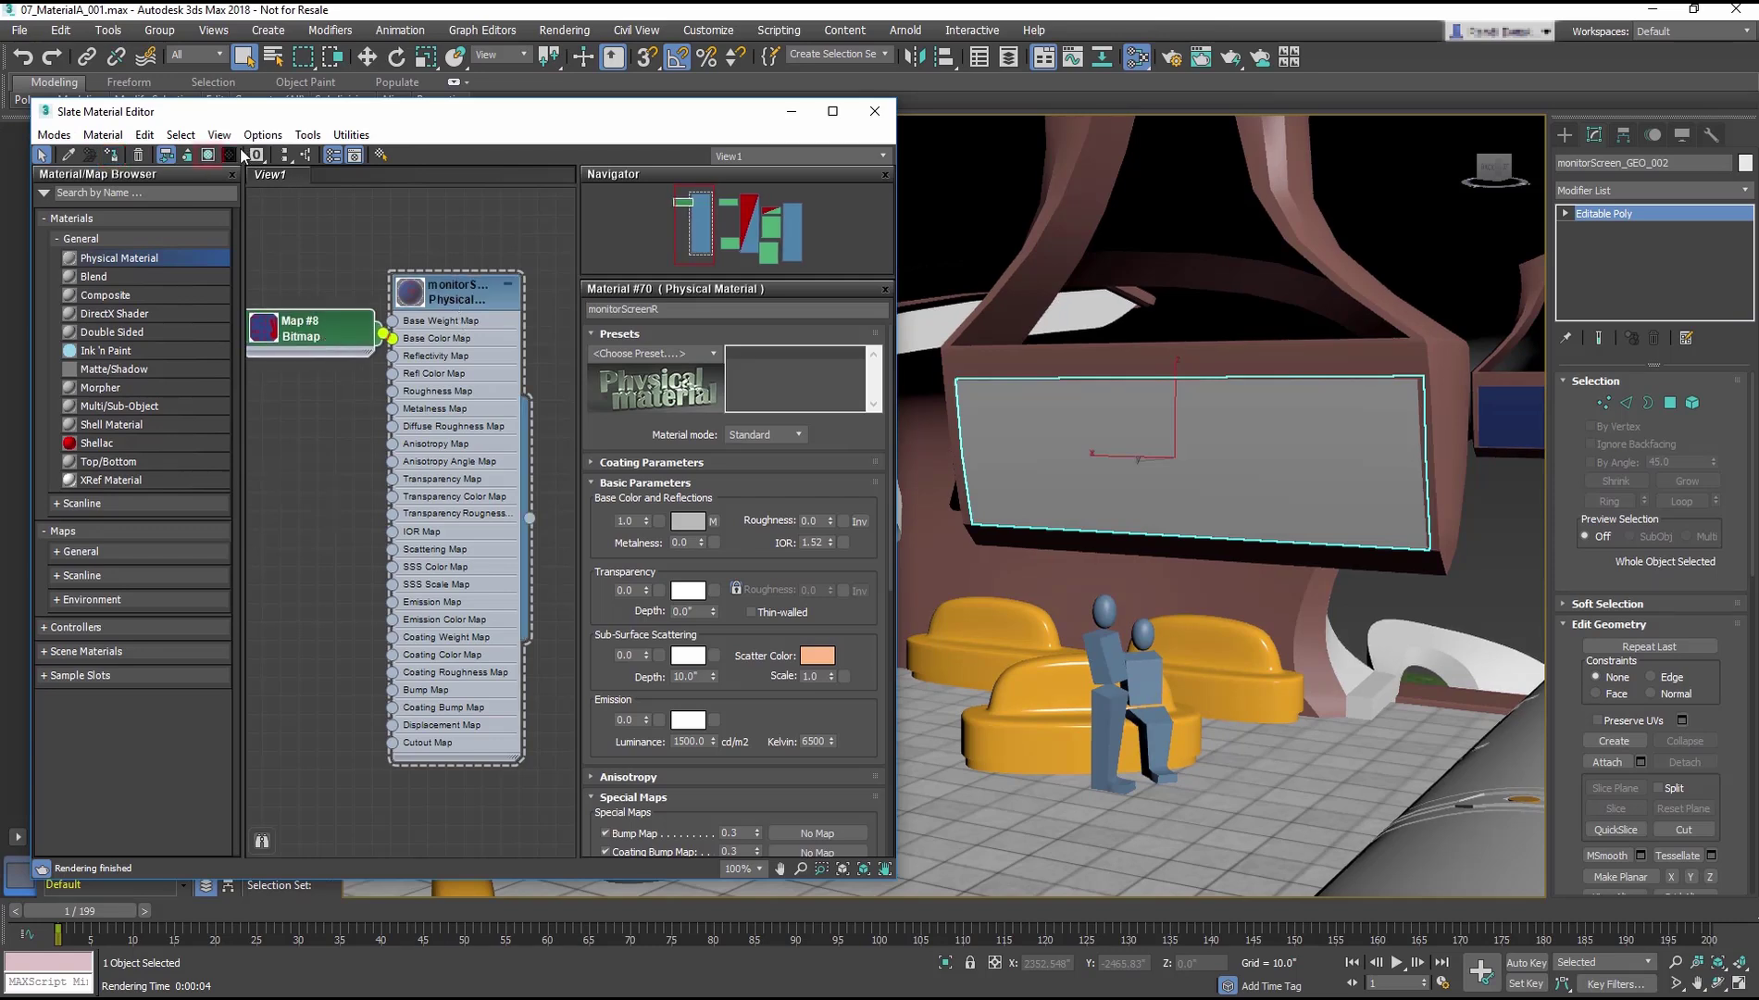
left_click(203, 154)
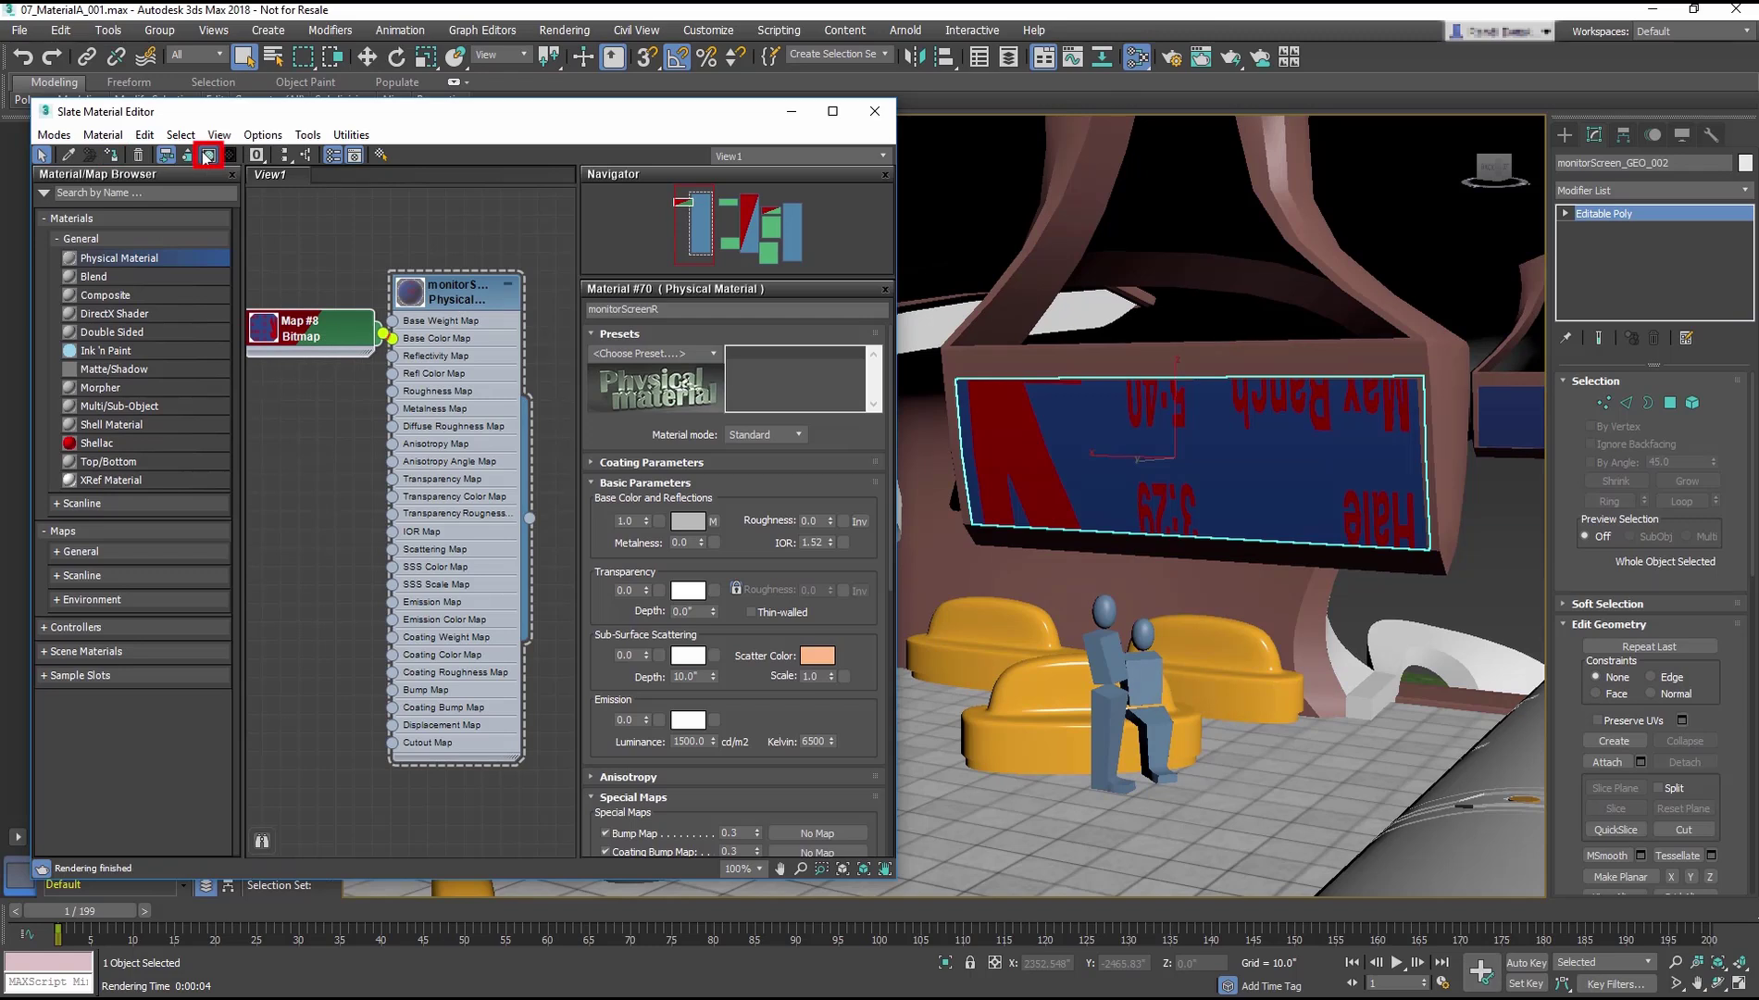
- Give the monitor screen a UVW Map with U Tile Flip checked, then render the scene
left_click_drag(326, 333, 308, 334)
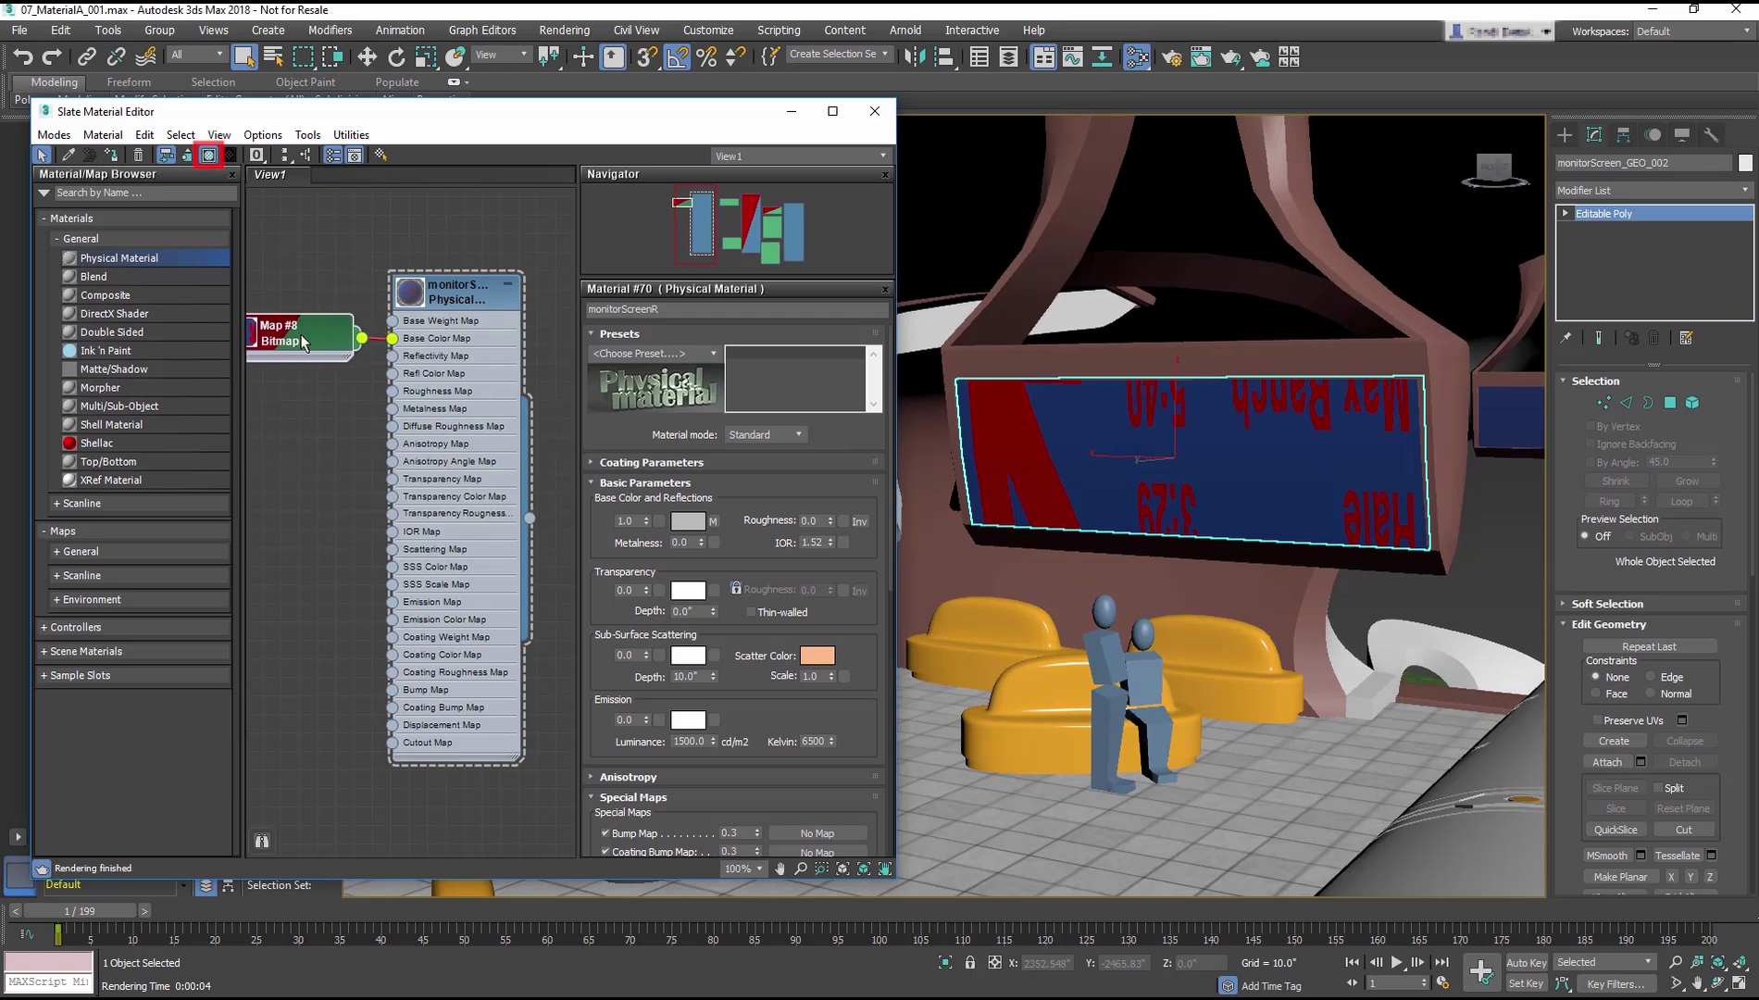
left_click(1744, 192)
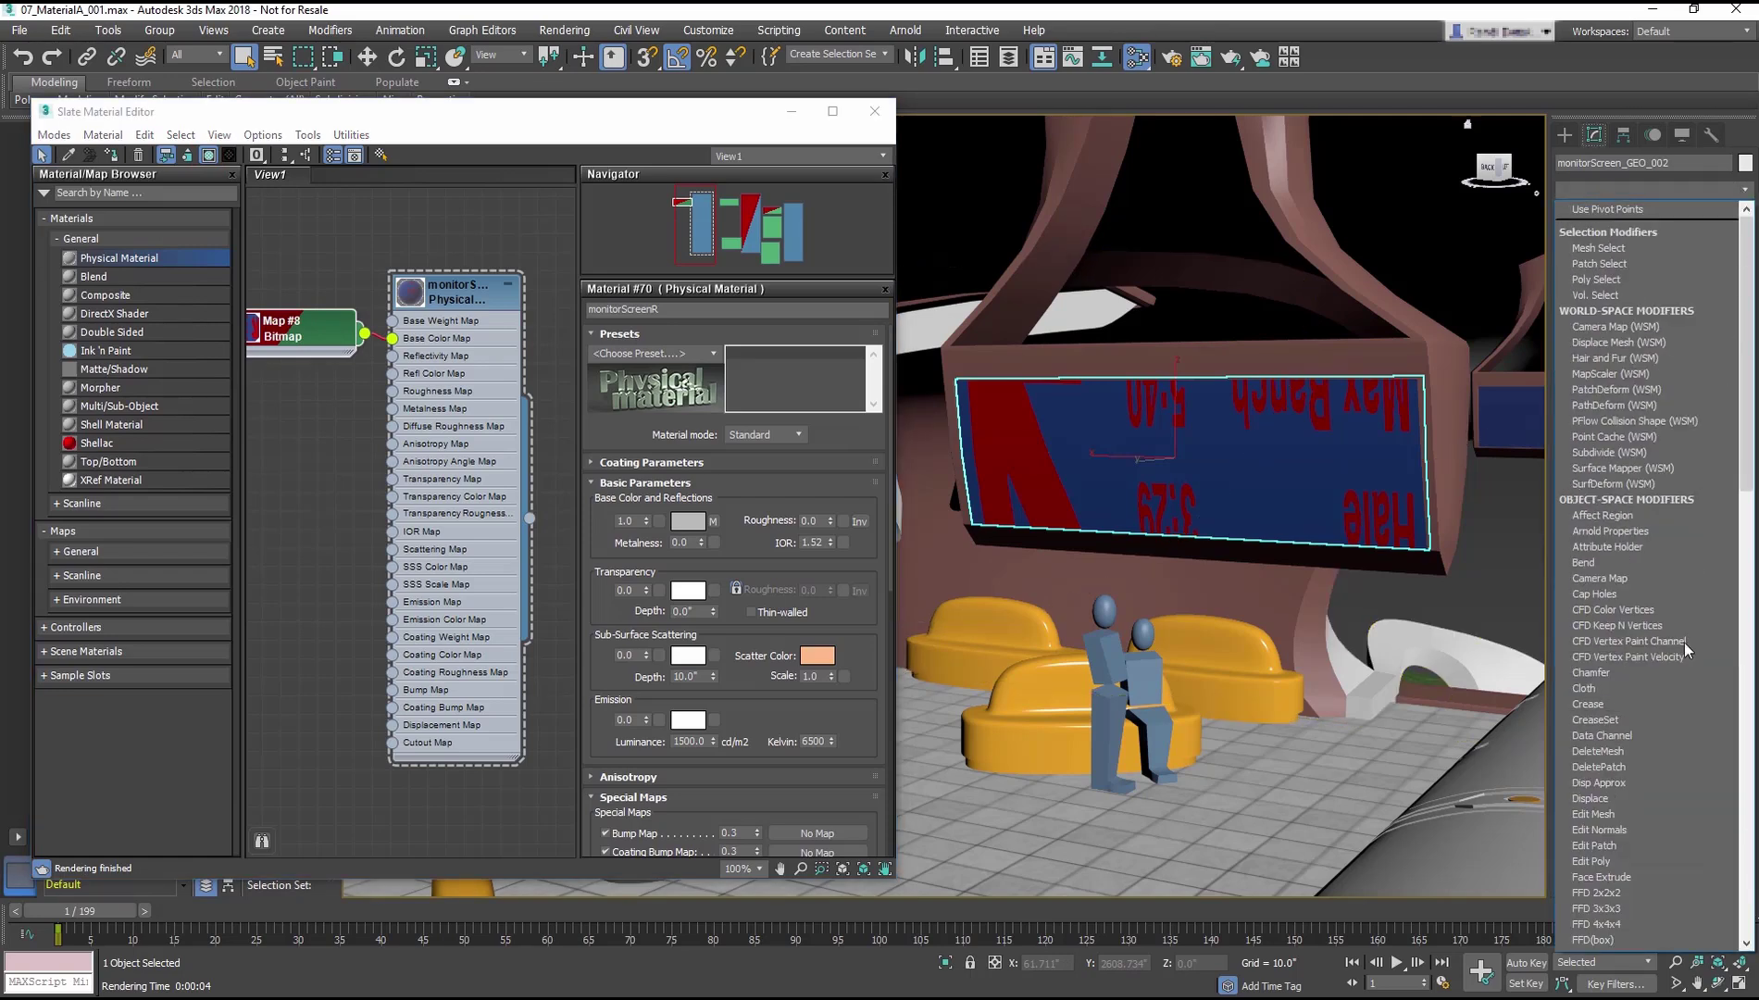
scroll(1675, 716, "down", 1)
scroll(1675, 716, "down", 1)
scroll(1680, 715, "down", 5)
scroll(1679, 715, "down", 5)
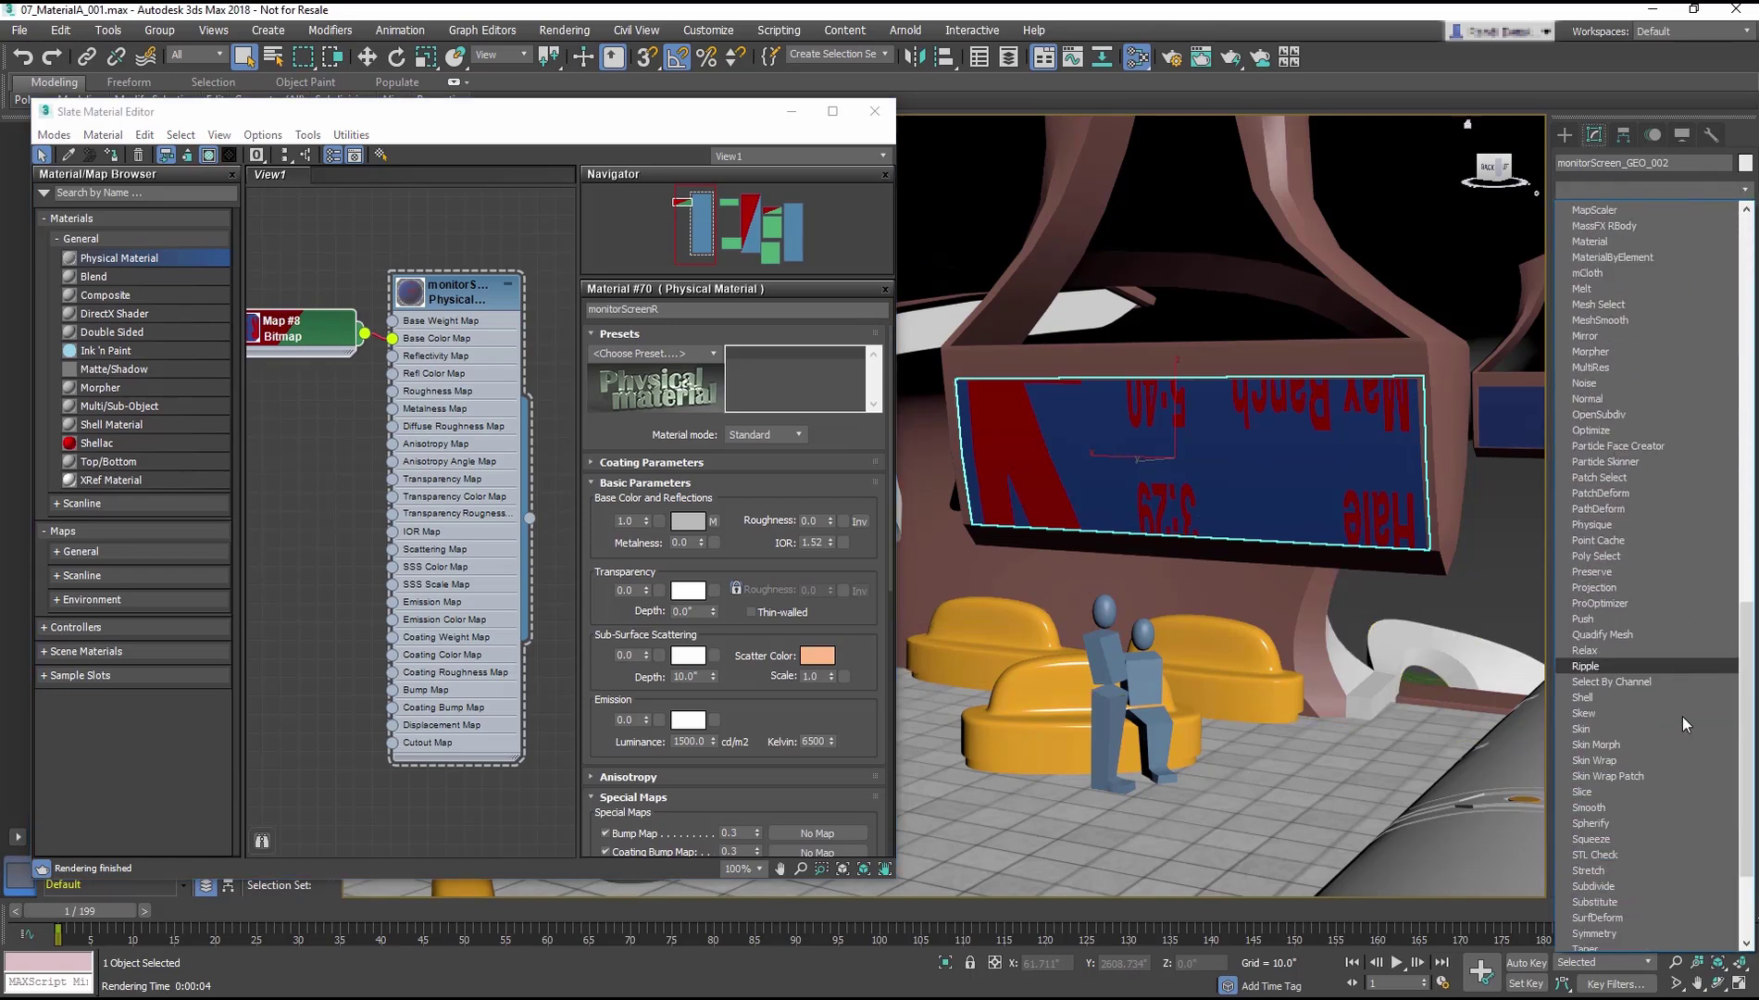
scroll(1682, 715, "down", 5)
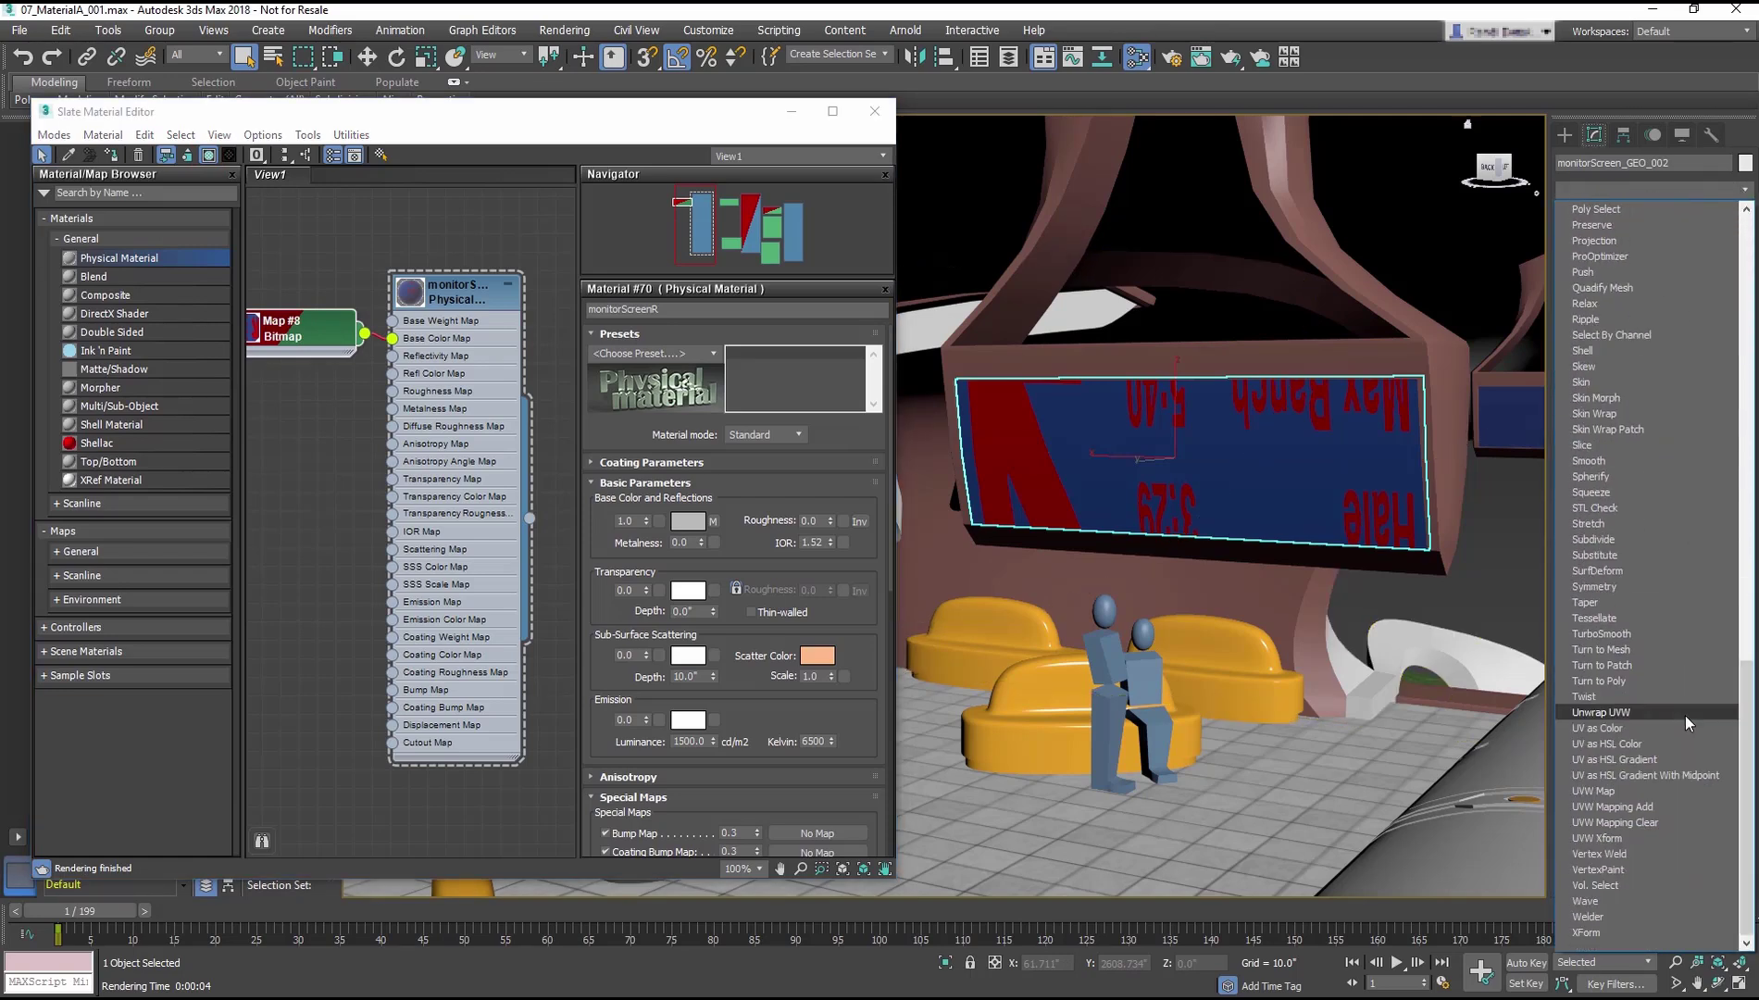
left_click(1613, 792)
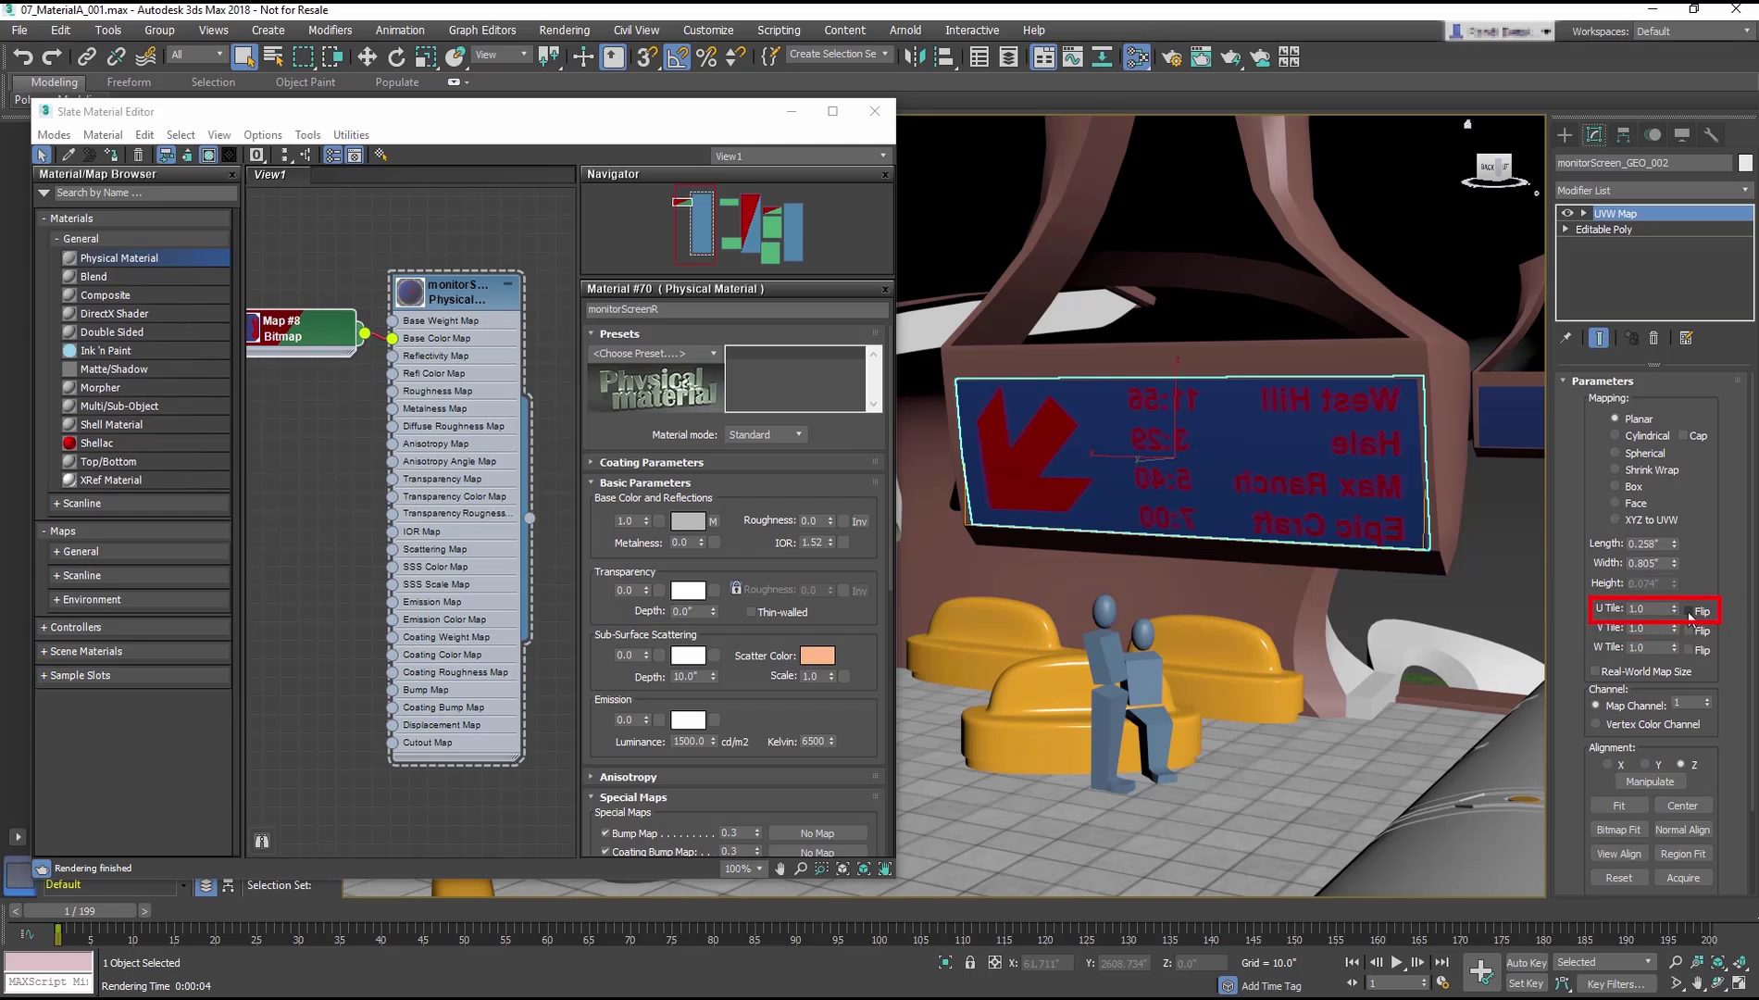
left_click(1688, 611)
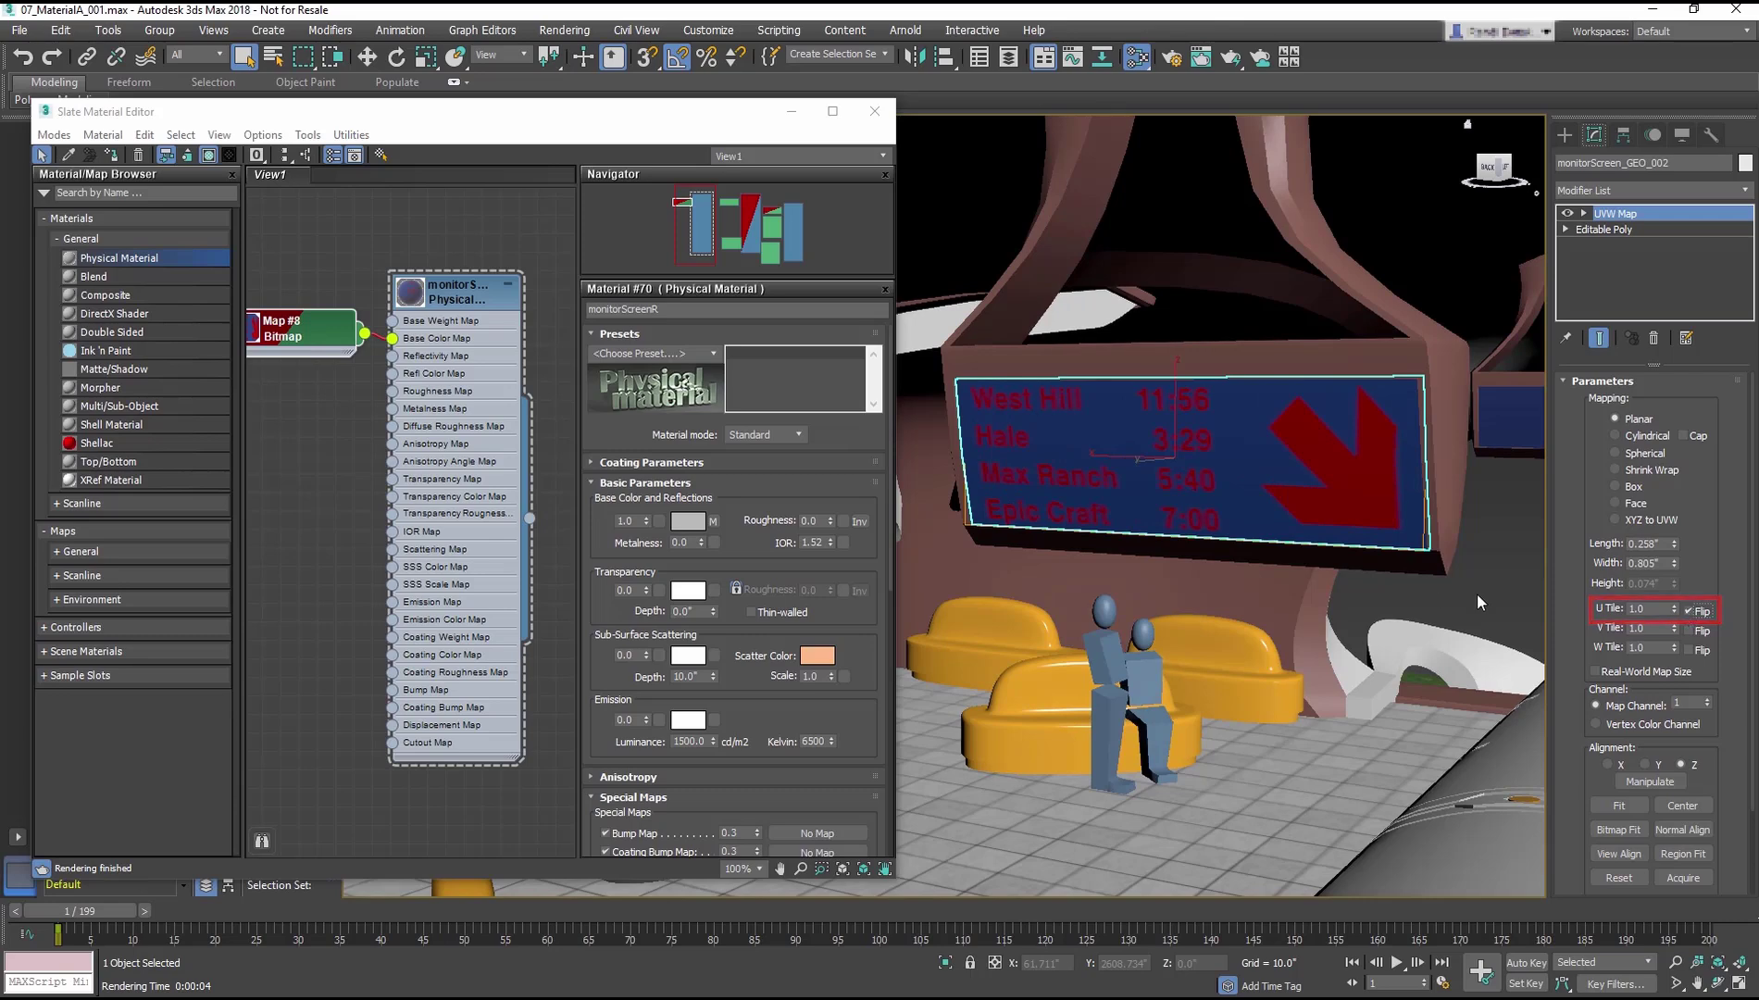
left_click(1233, 59)
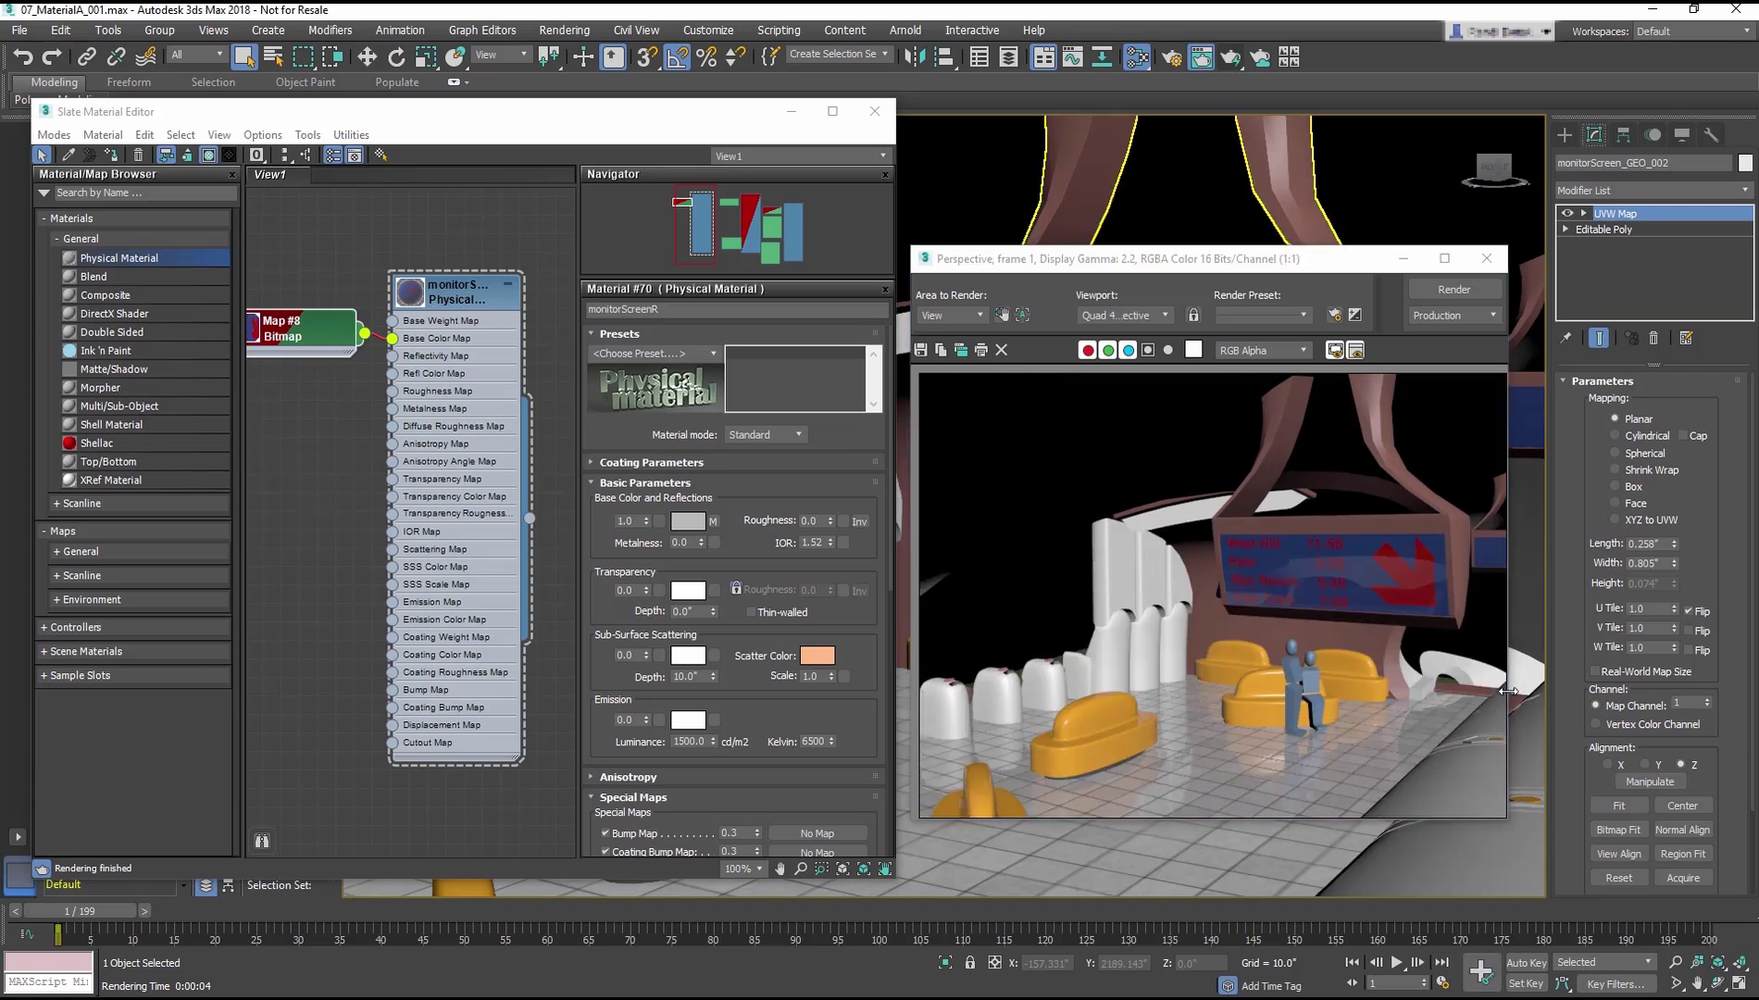
- Switch monitorScreenR to Advanced mode with Reflections weight 0, then re-render and close the frame
left_click(793, 435)
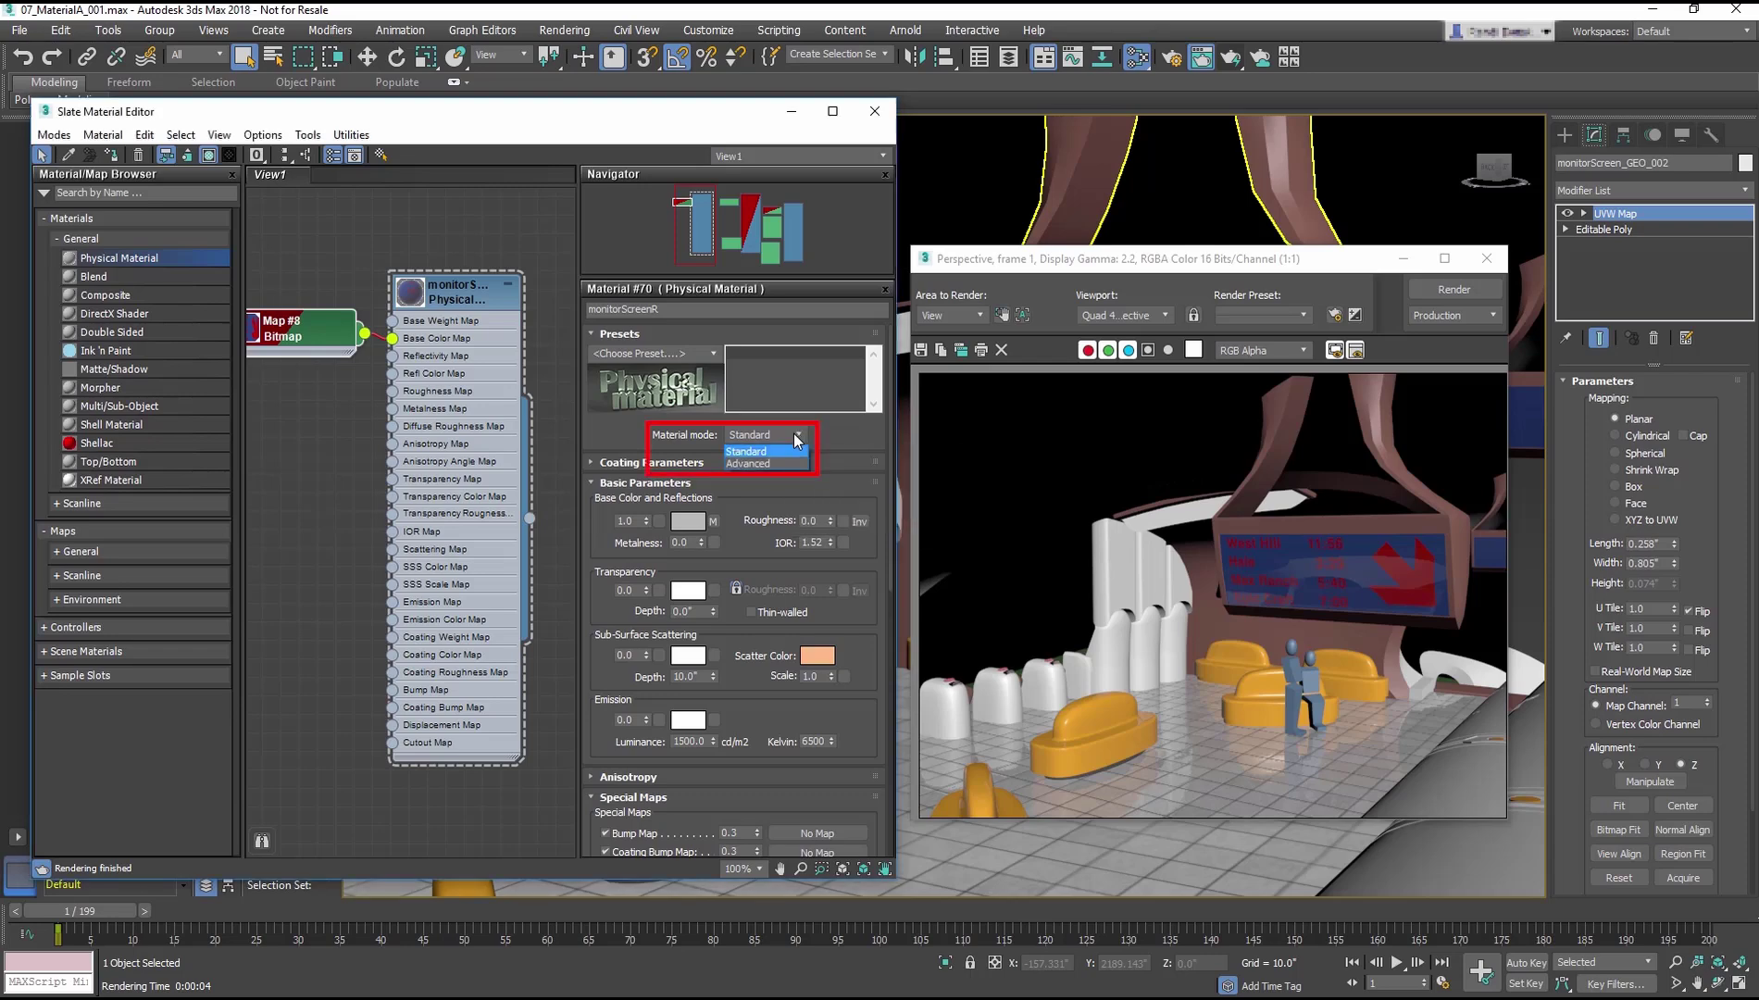
left_click(757, 464)
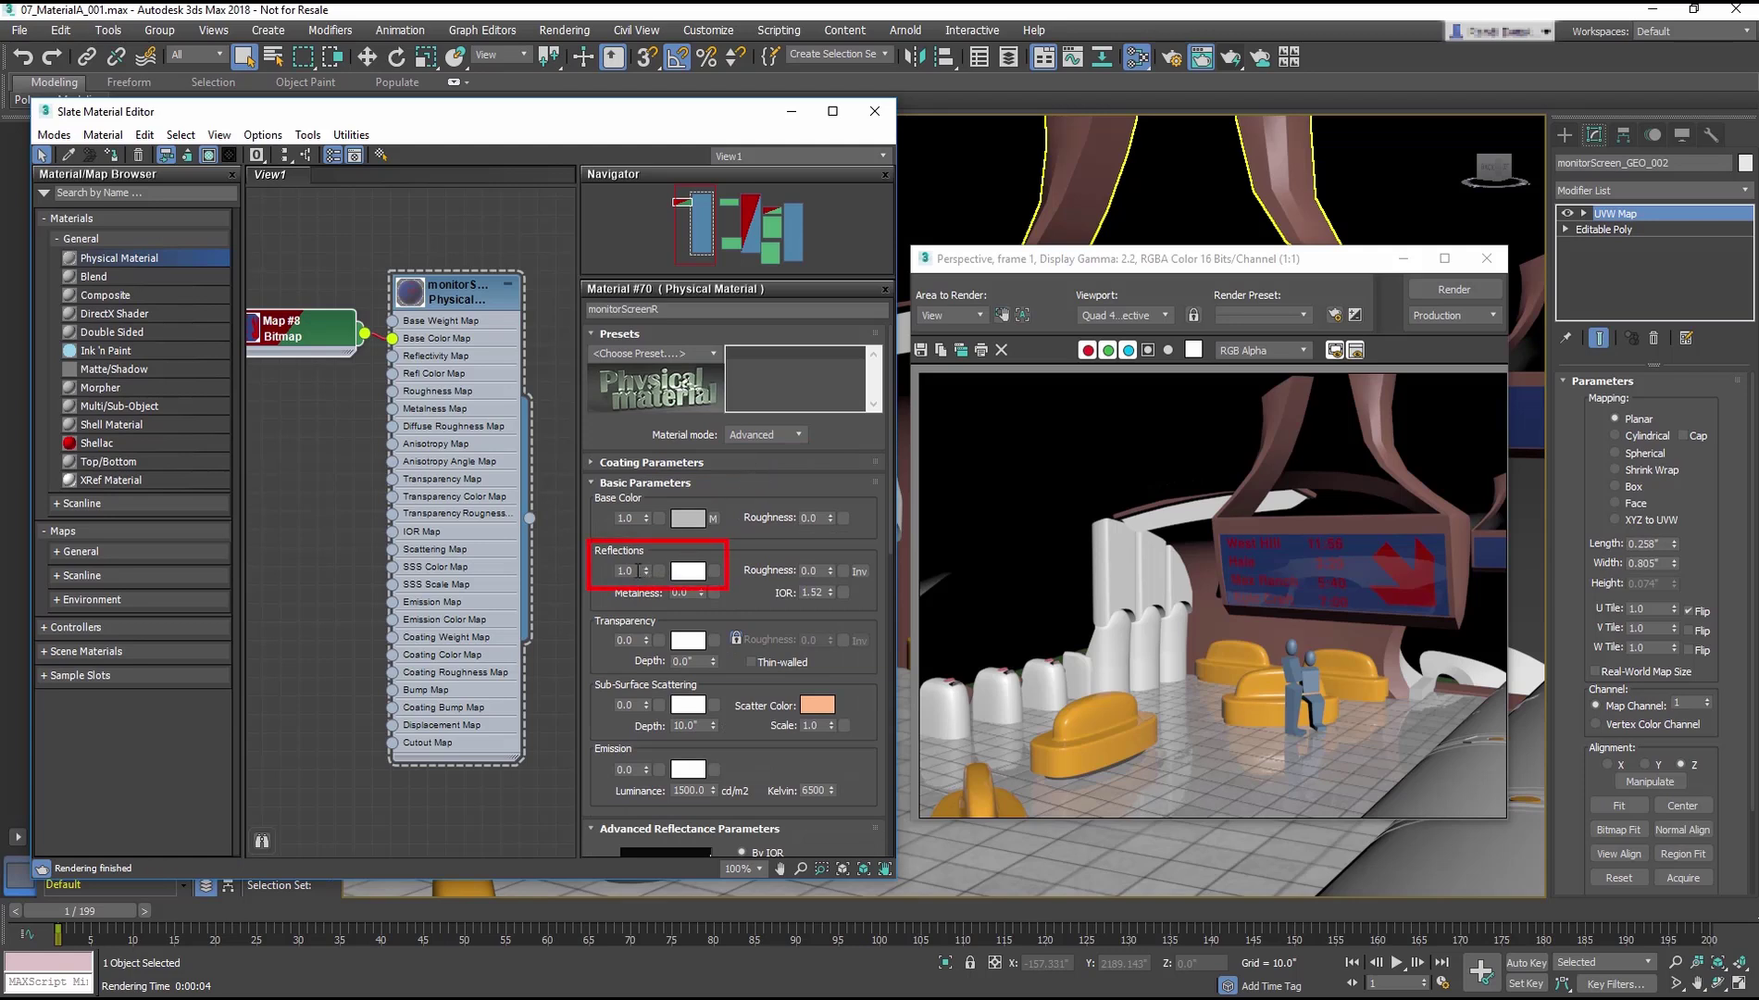
left_click_drag(639, 570, 553, 567)
type("0")
key("Return")
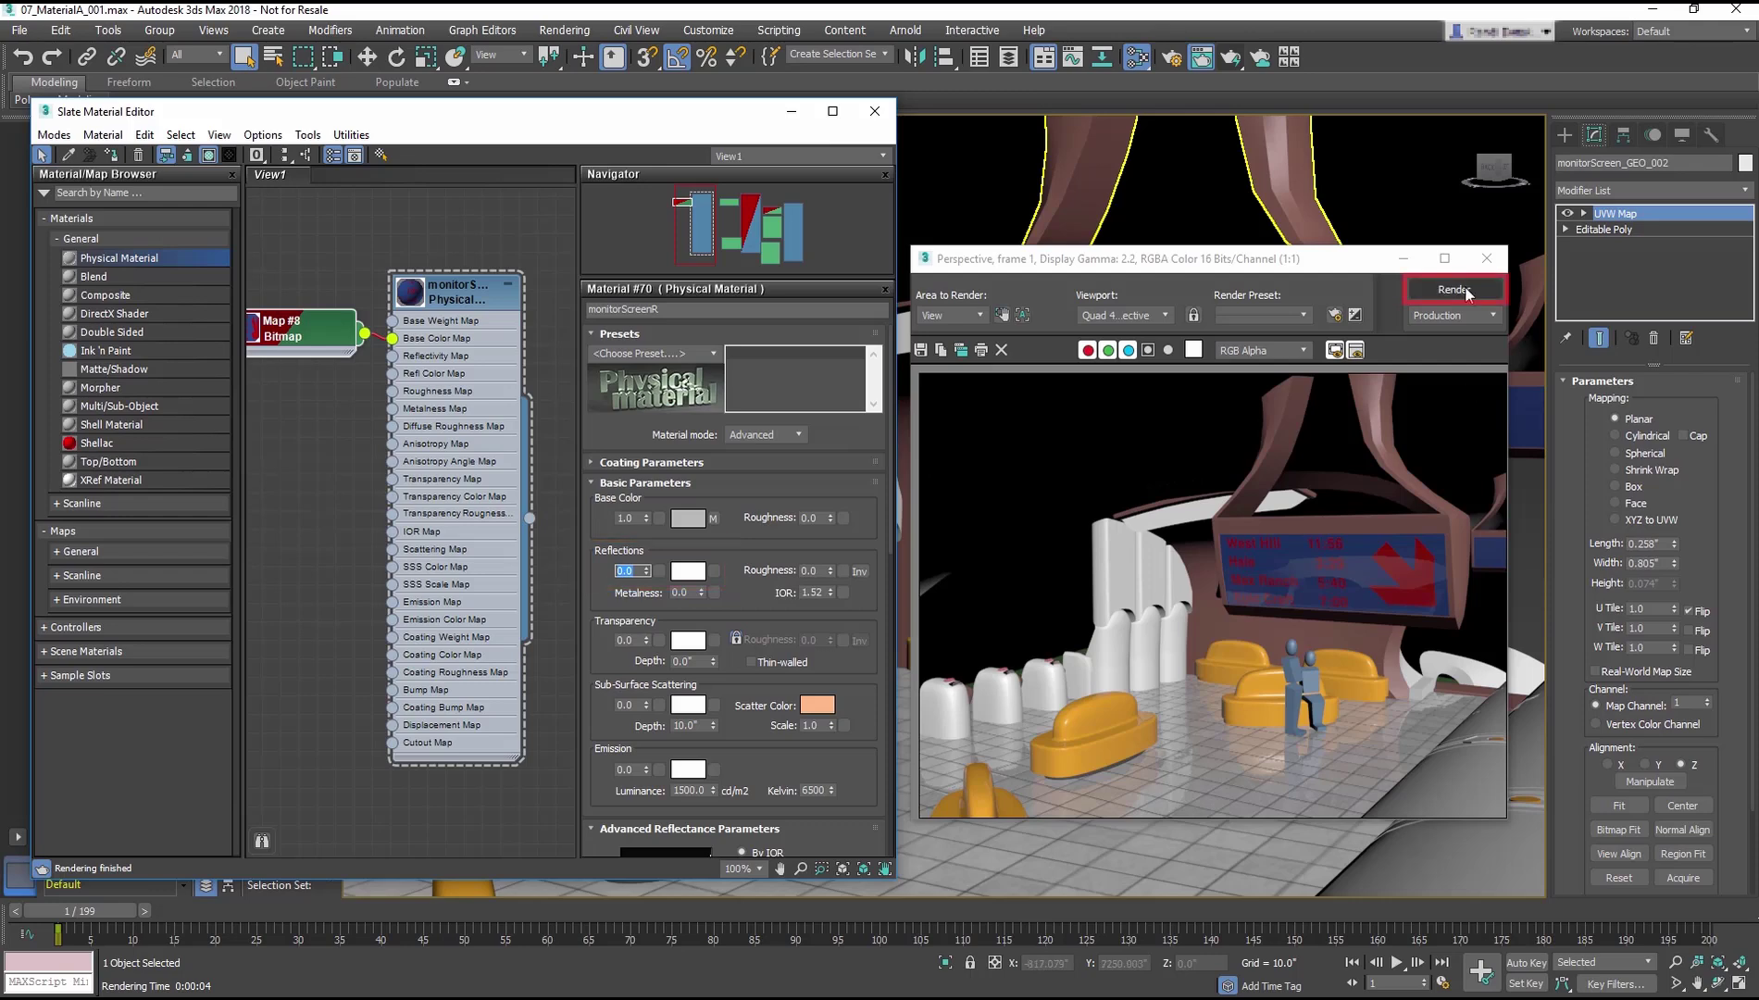
left_click(1455, 290)
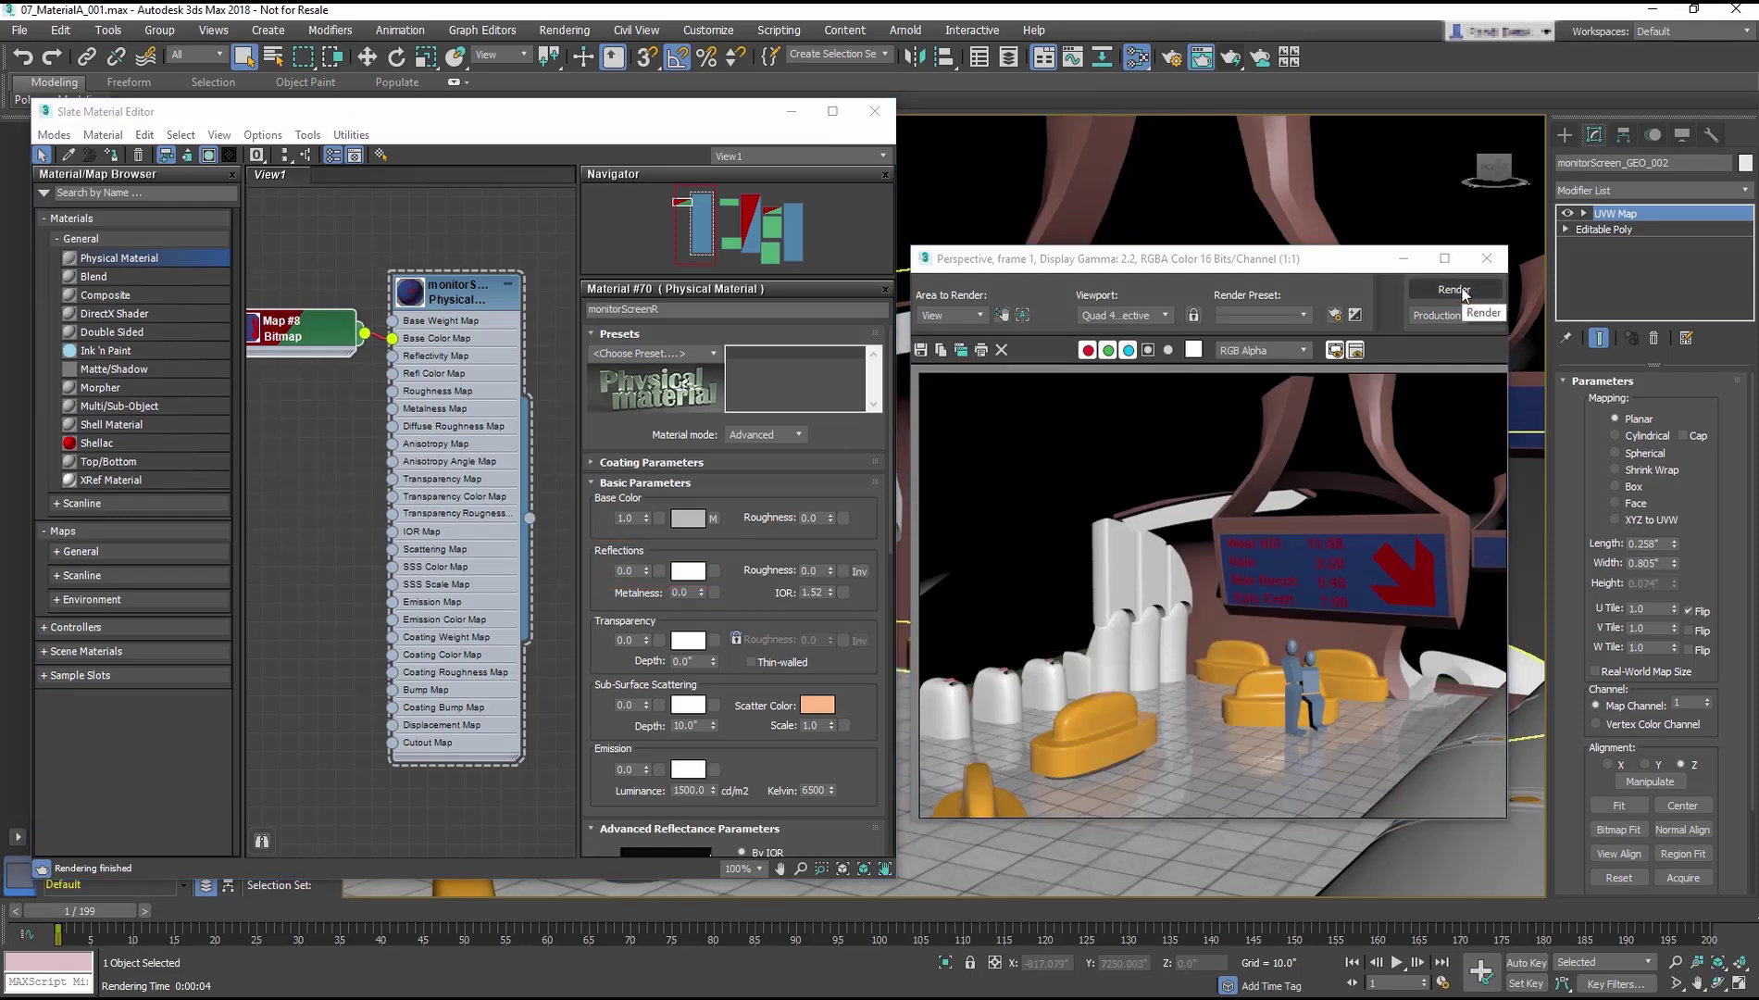
left_click(1485, 259)
scroll(1294, 456, "up", 5)
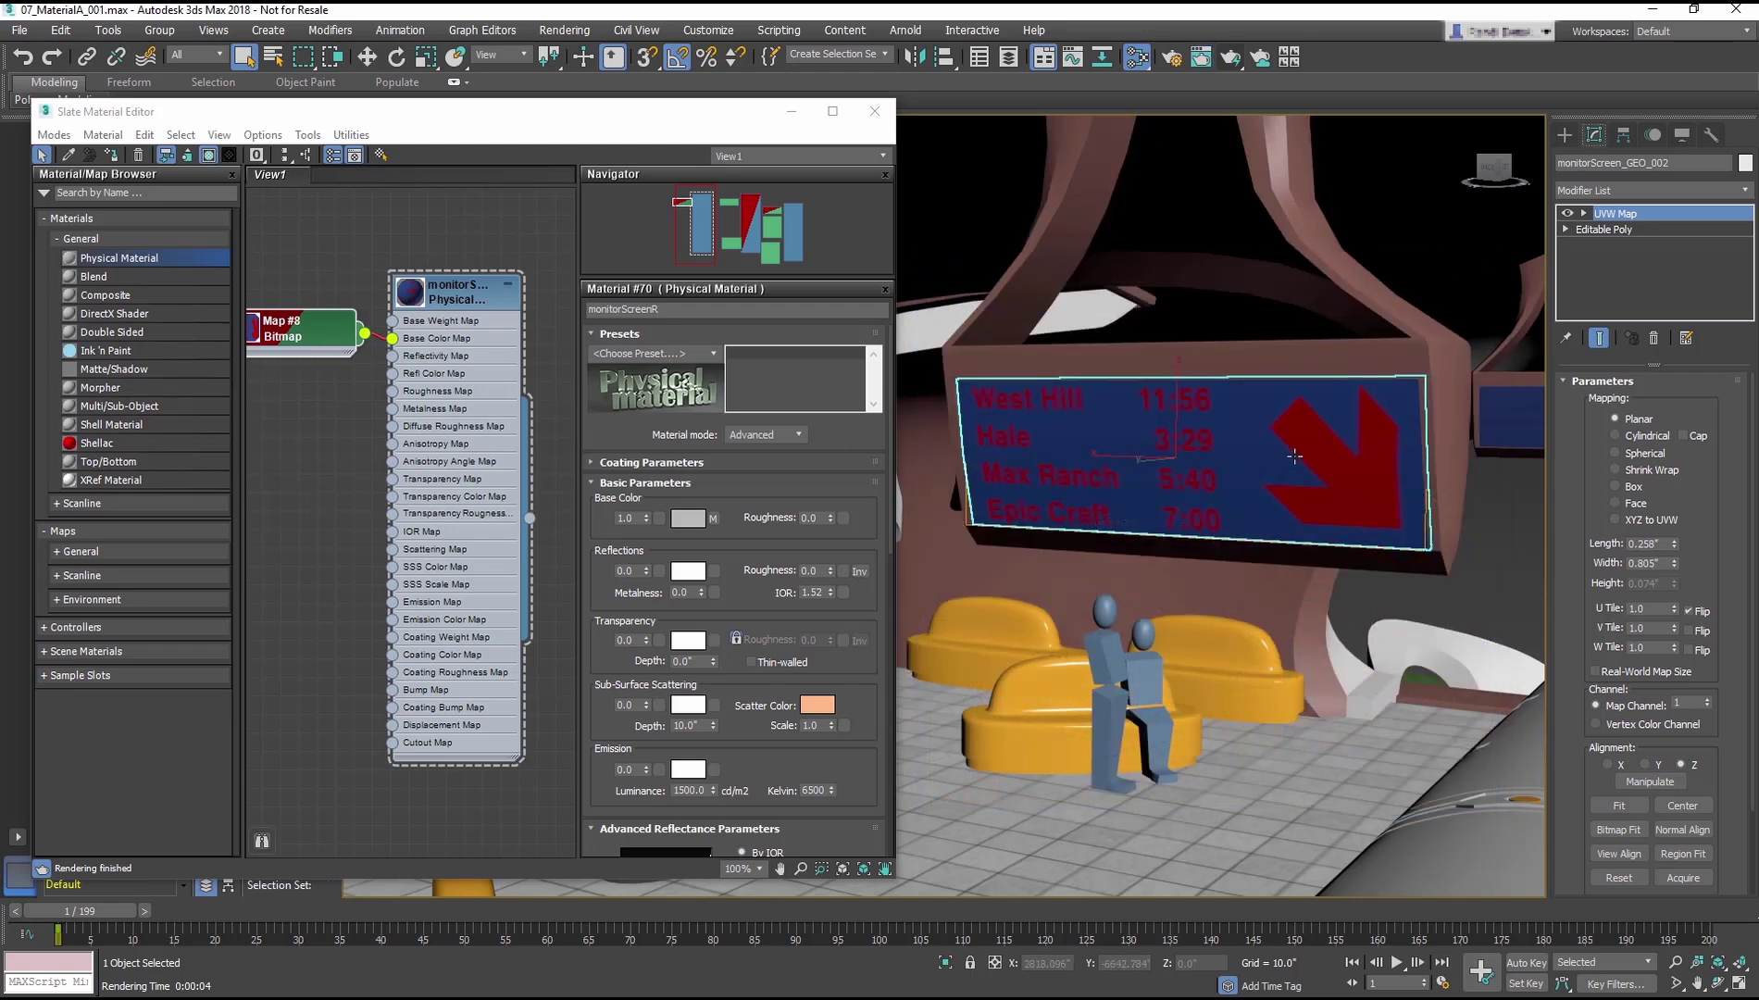
- Undo the other screen's UVW Map and add a new Physical Material named monitorScreenL
mouse_move(1295, 456)
middle_mouse_down("alt")
mouse_move(1051, 453)
mouse_move(1418, 427)
middle_mouse_up("alt")
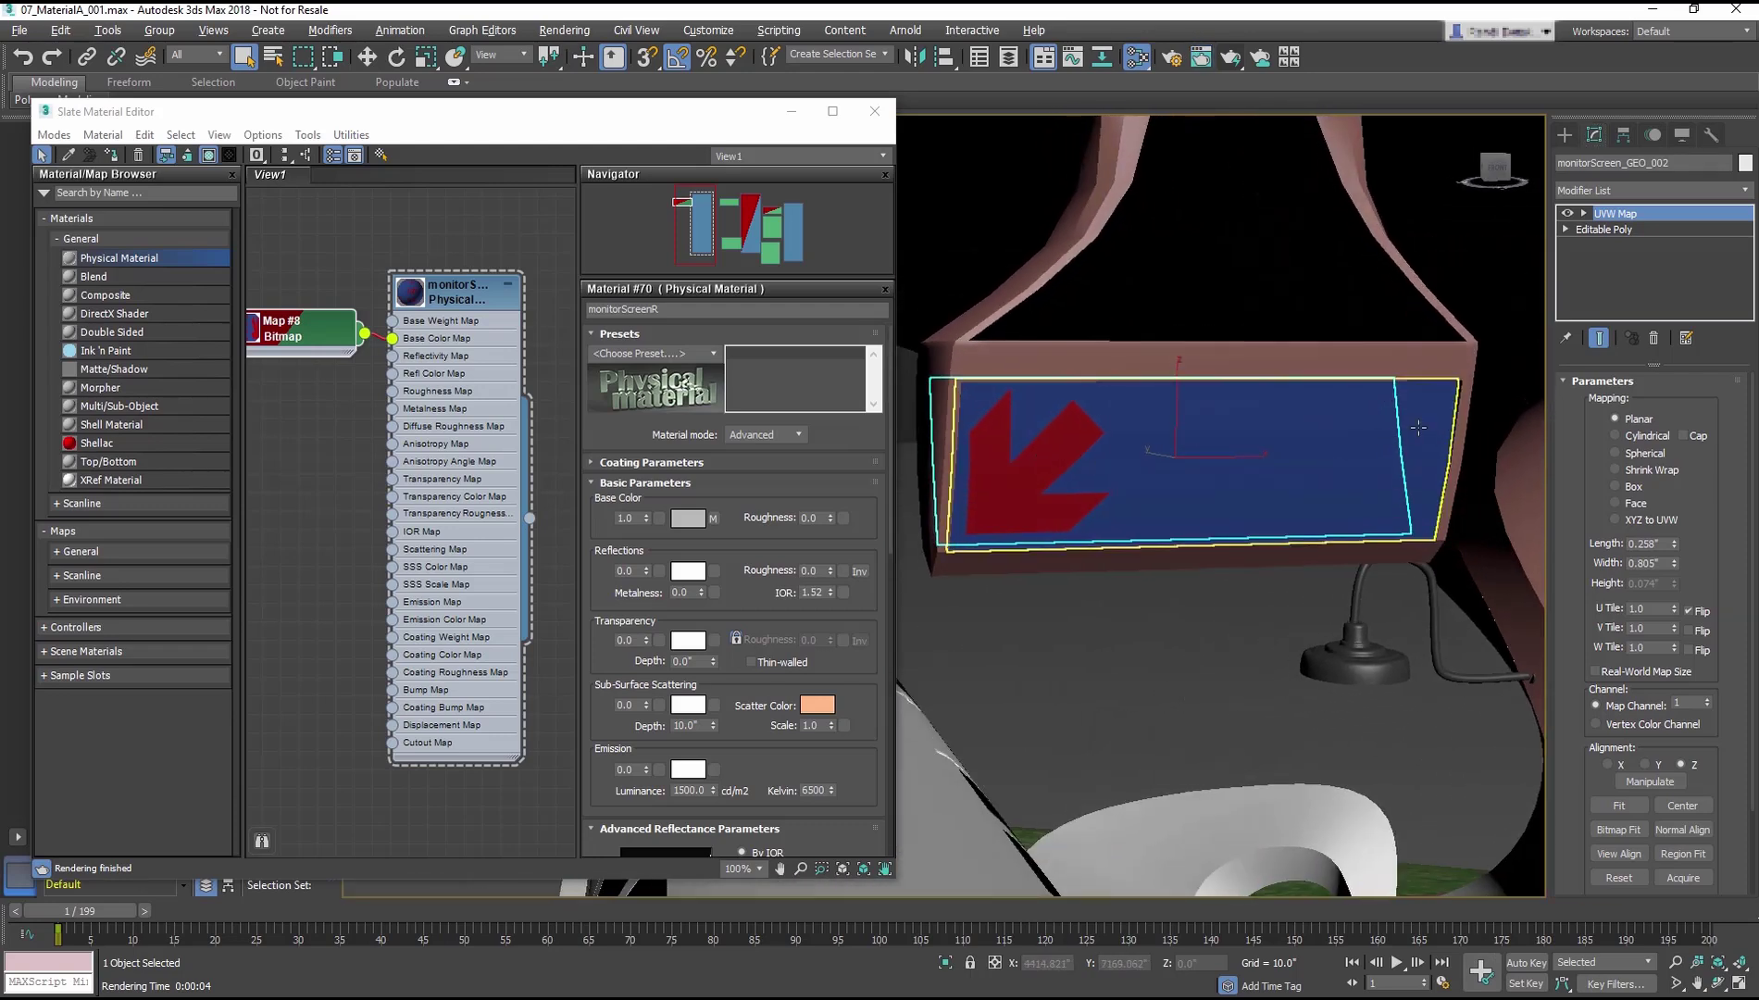
key("ctrl+z")
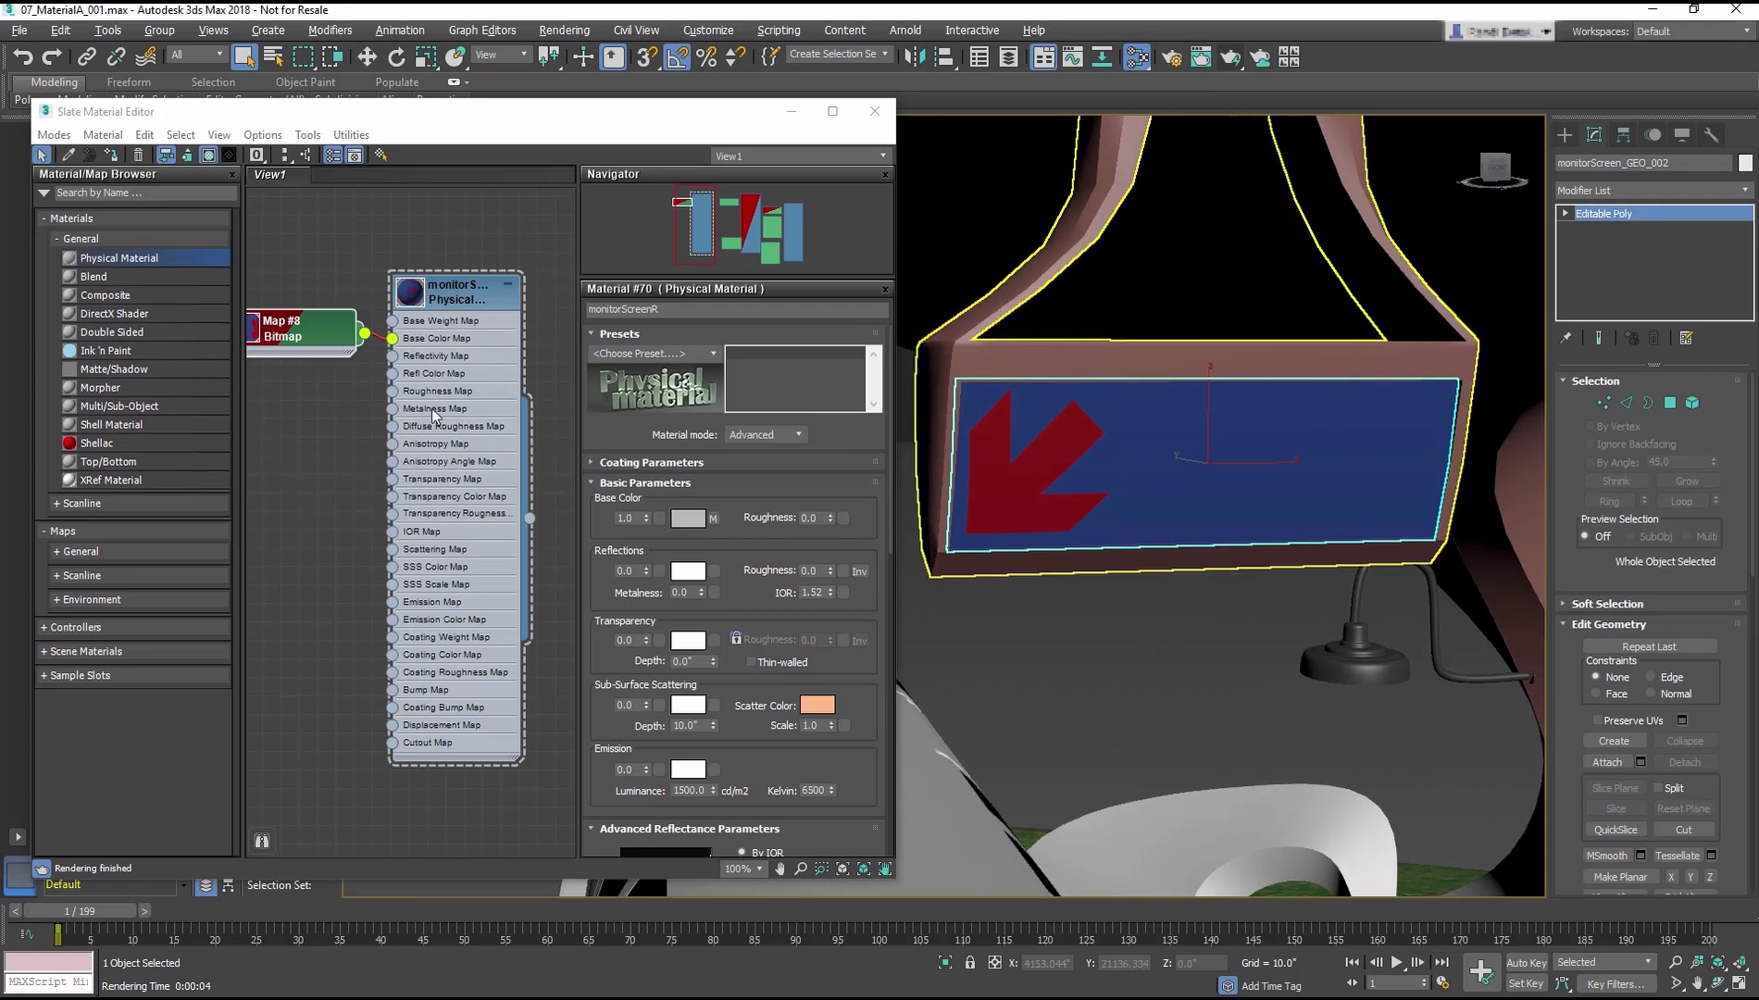
middle_click_drag(456, 424, 686, 400)
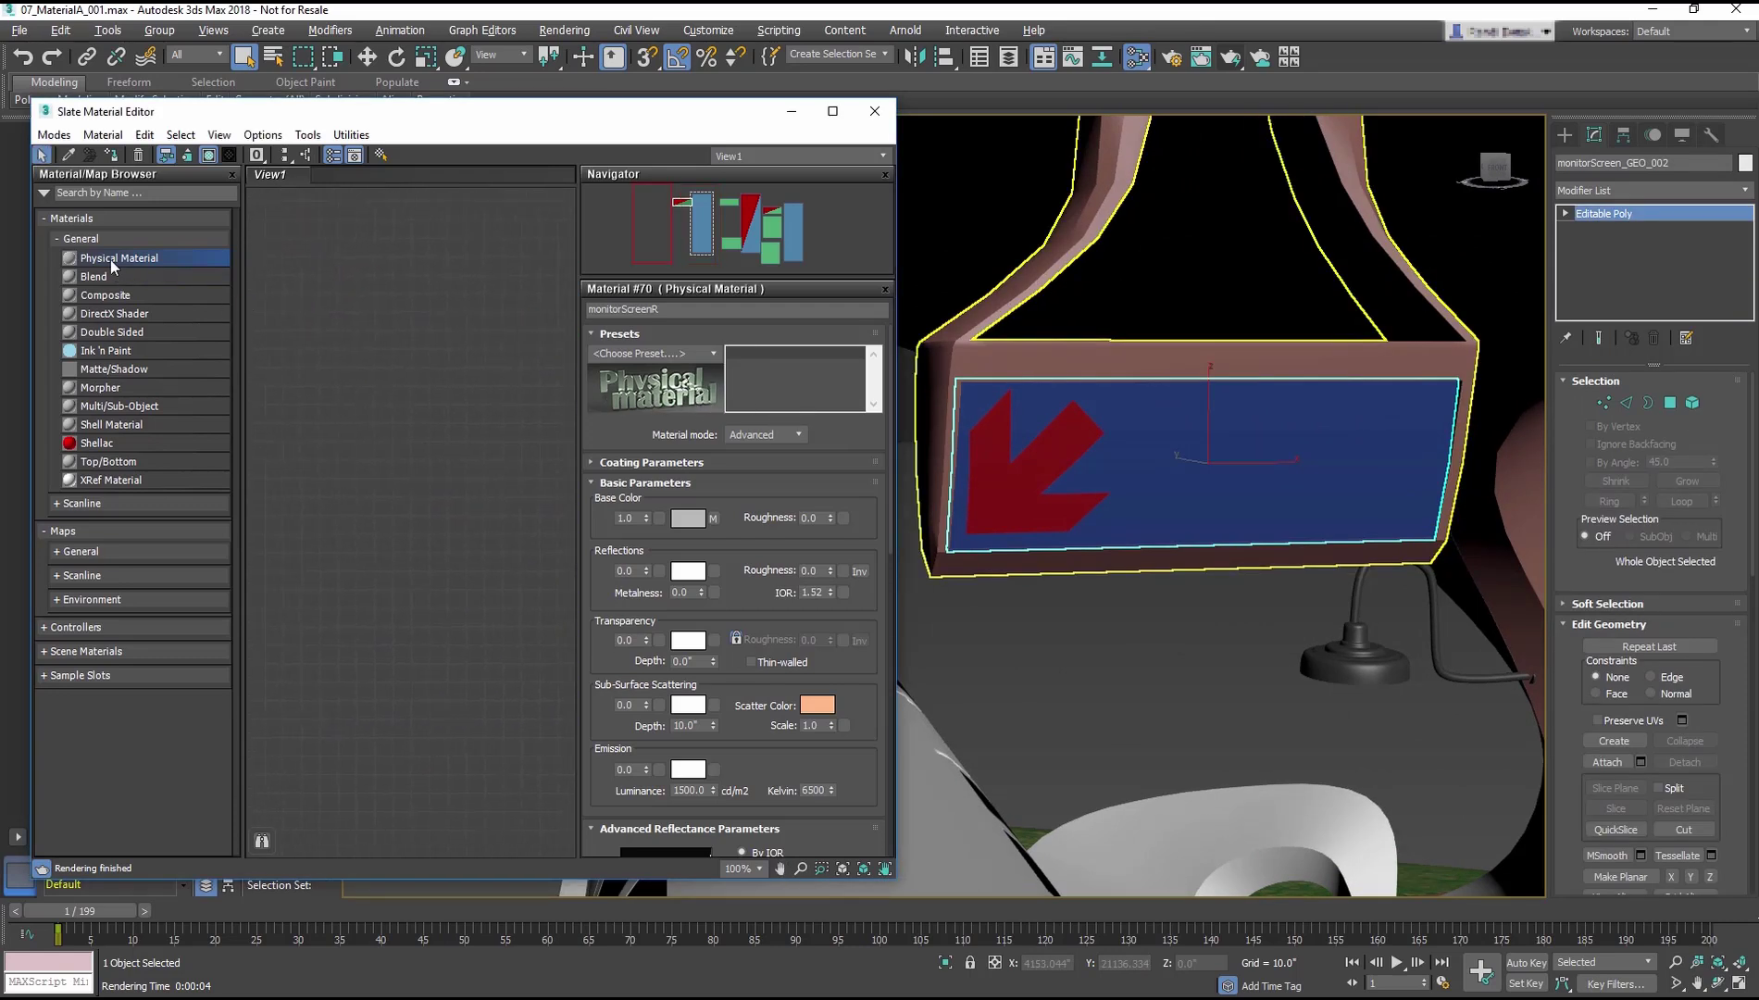
left_click_drag(340, 315, 384, 301)
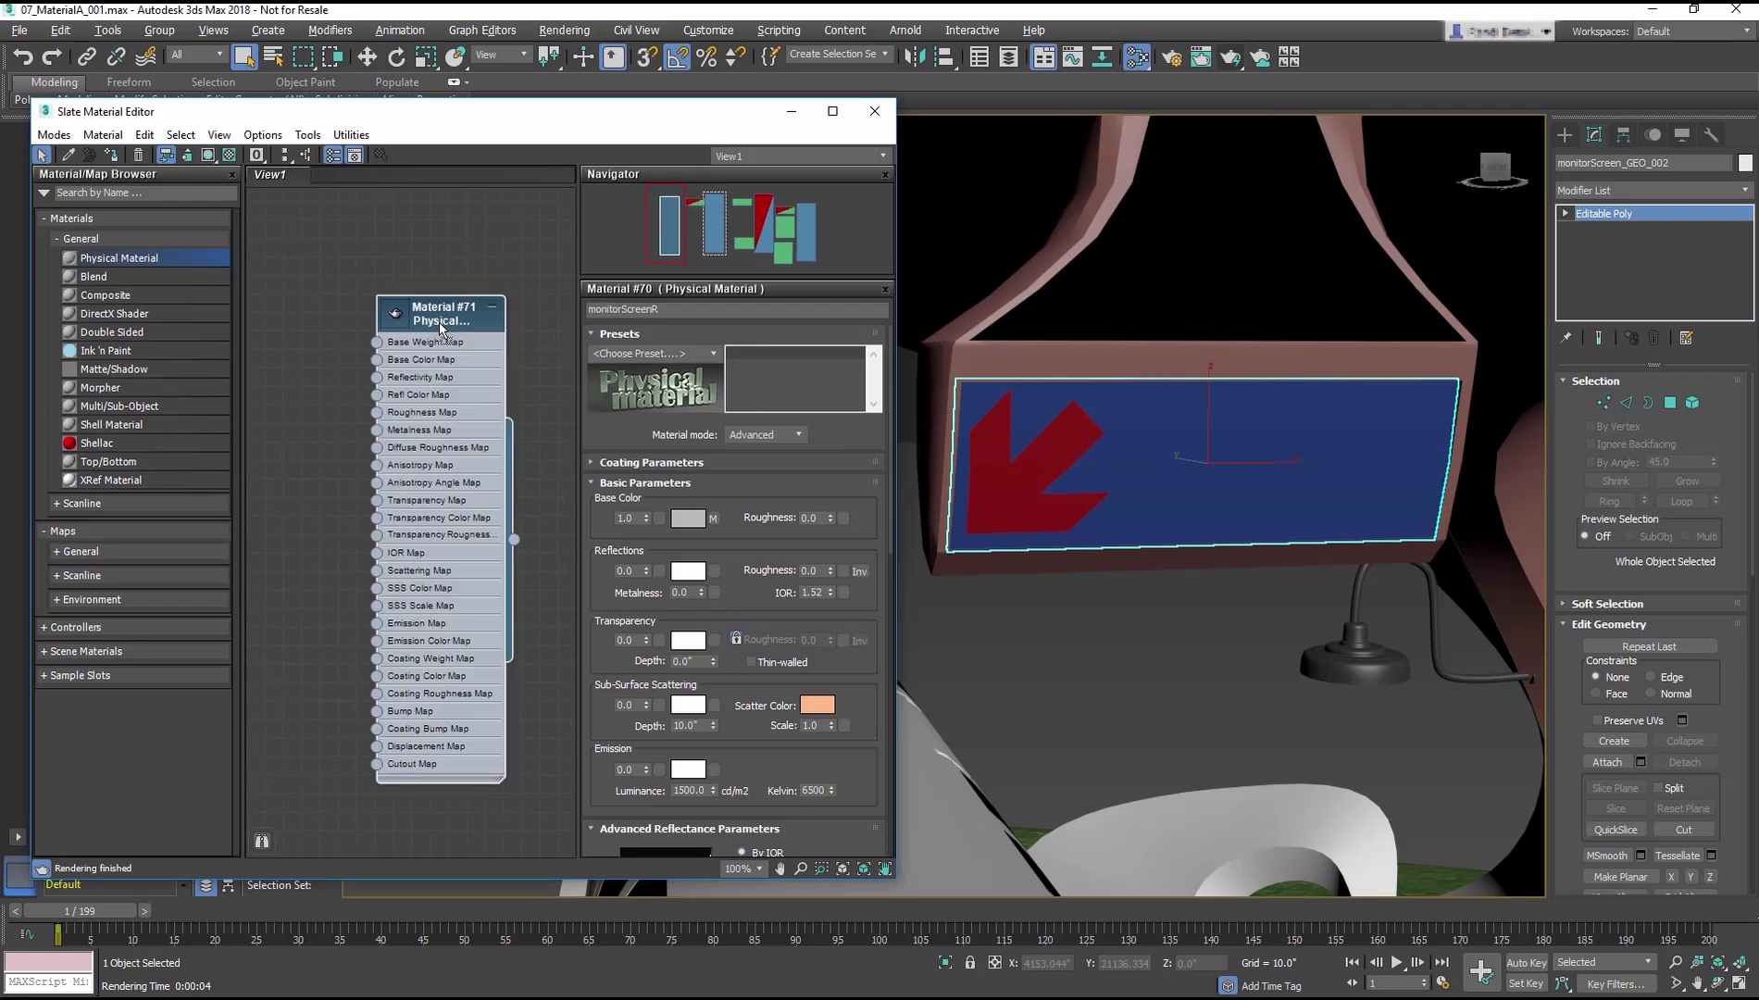
double_click(441, 316)
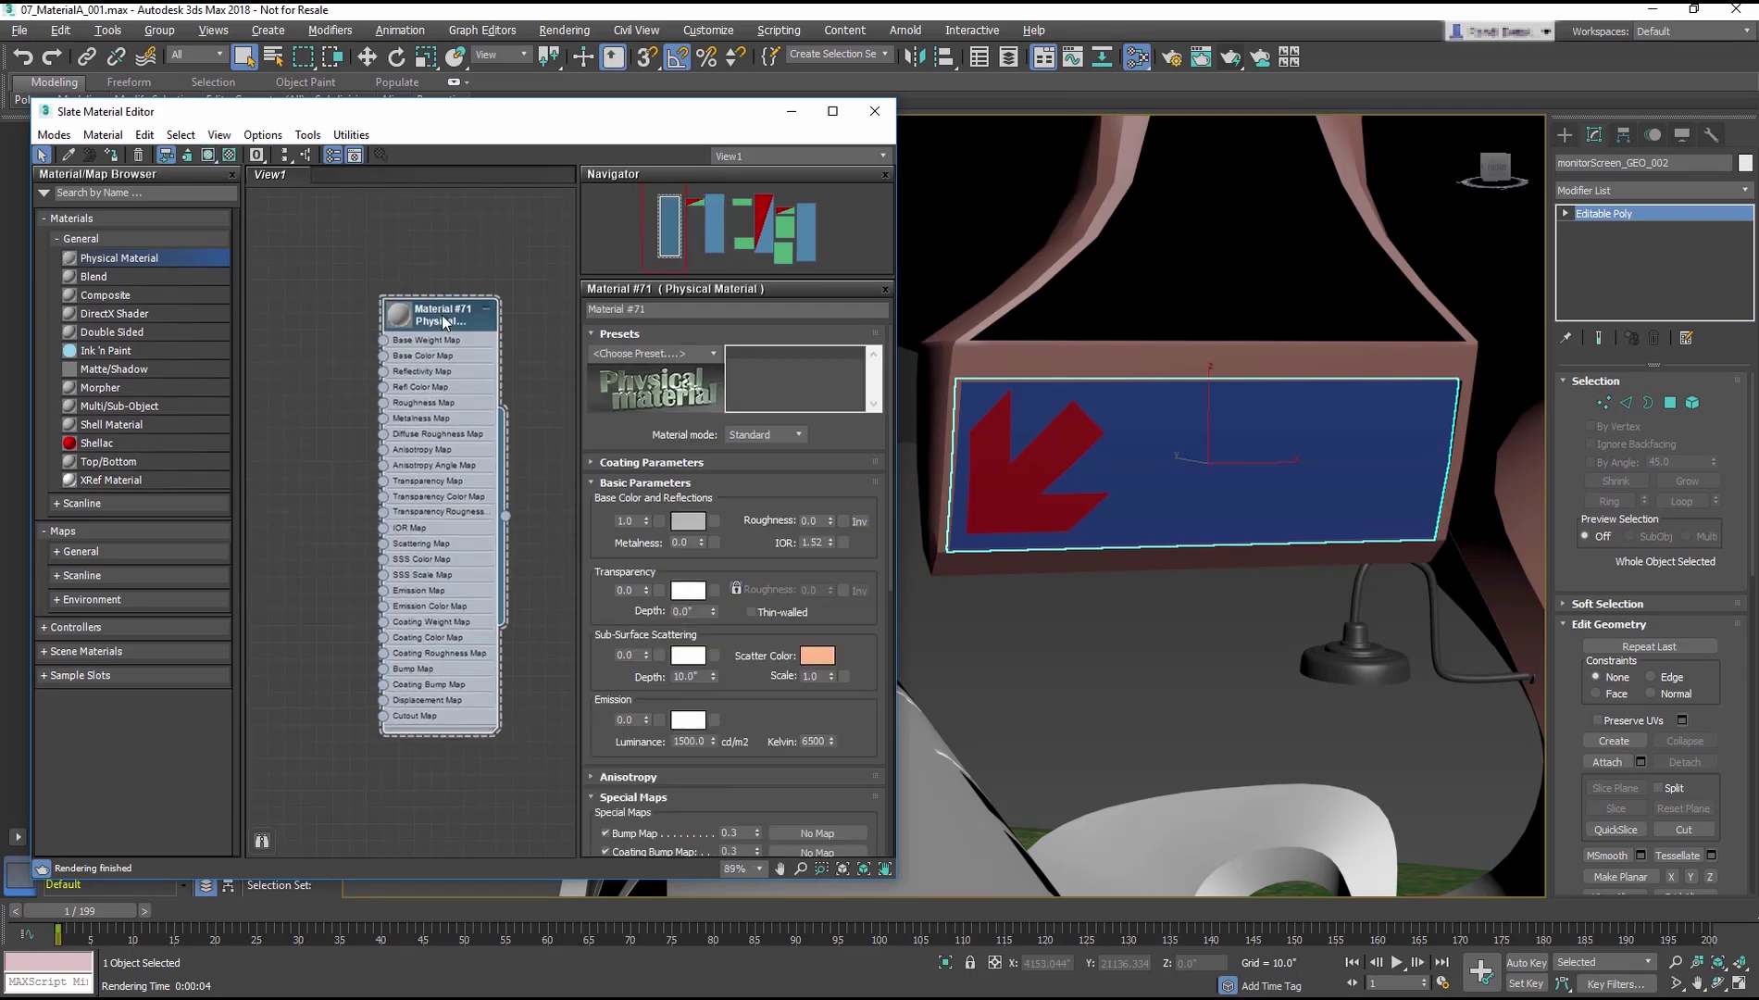
left_click(664, 311)
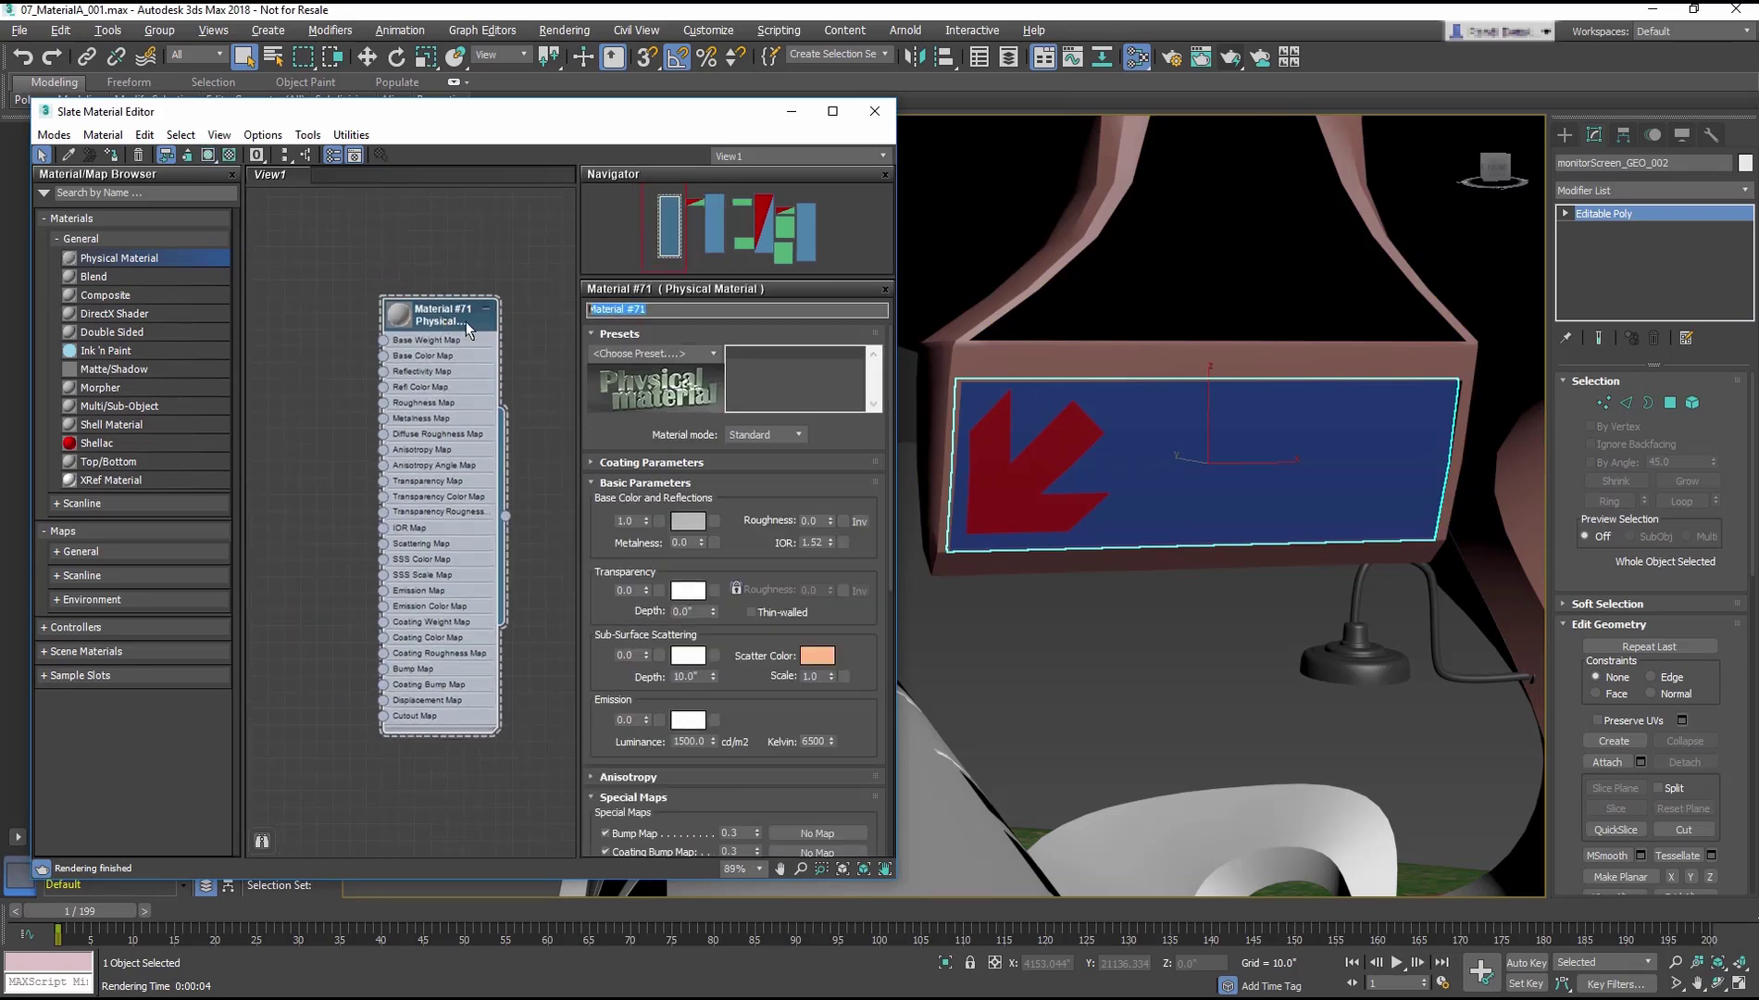
type("monito")
type("rScreen")
type("L")
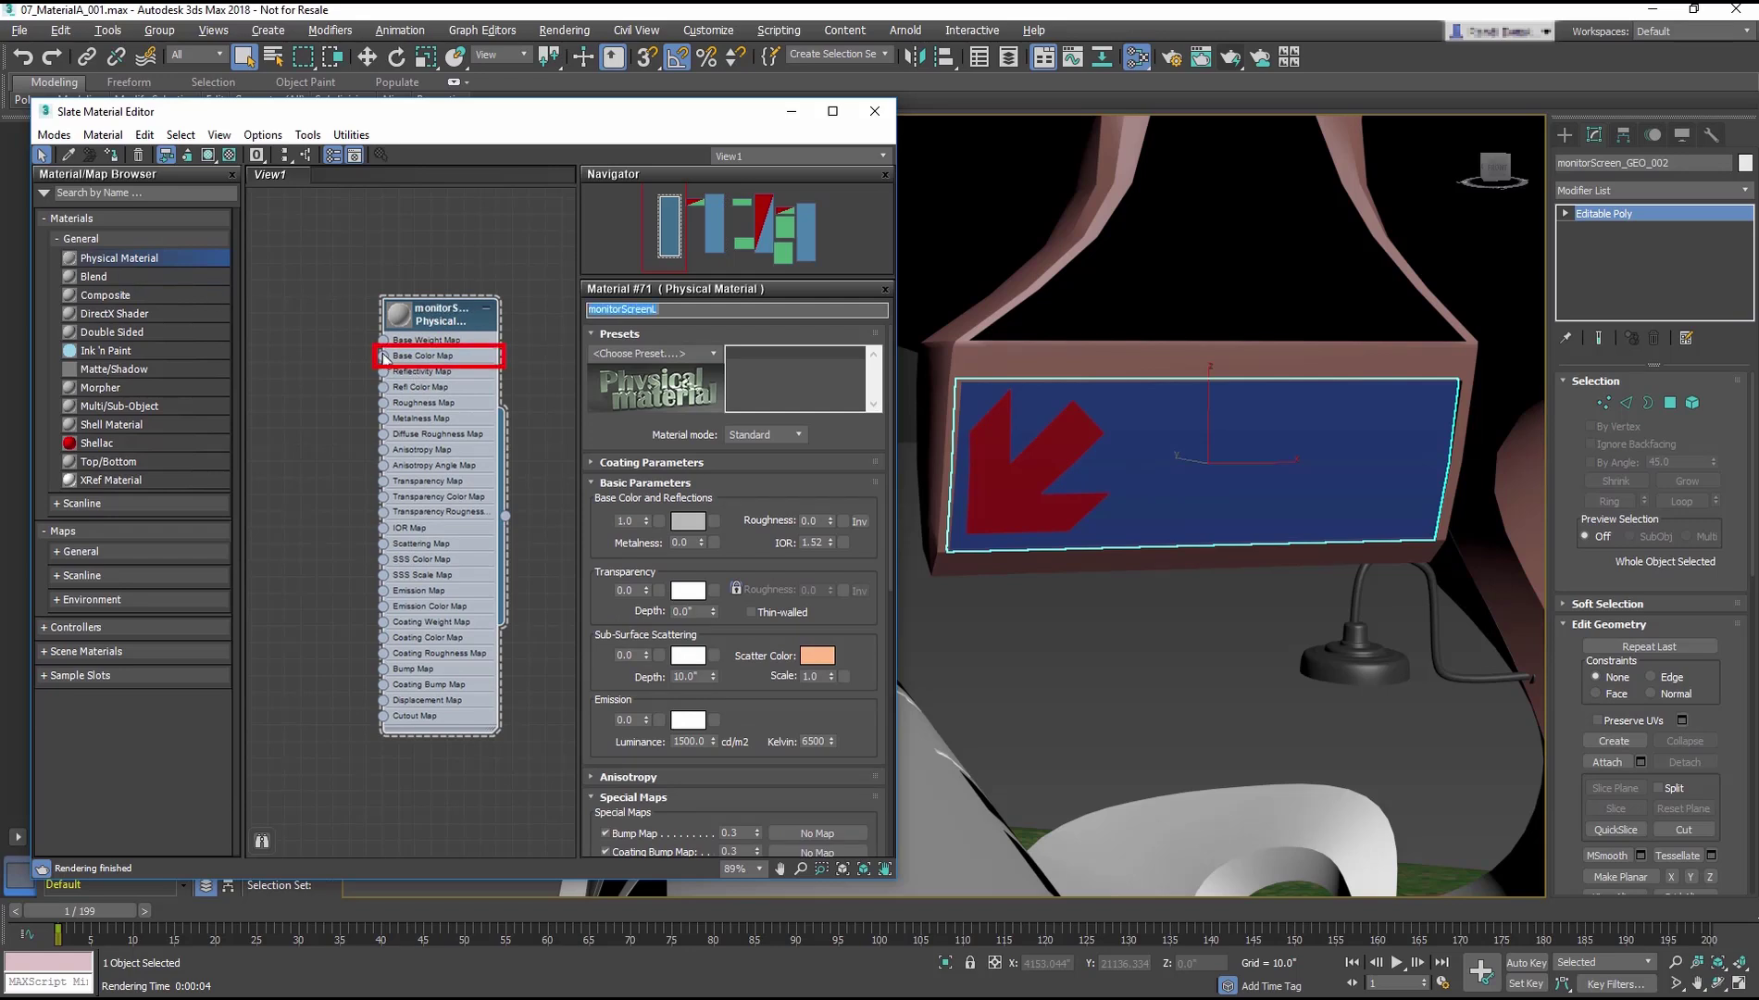
left_click(383, 356)
- Load monitorScreenL_Color.jpg as a Bitmap base colour and apply monitorScreenL to the second screen
double_click(1009, 359)
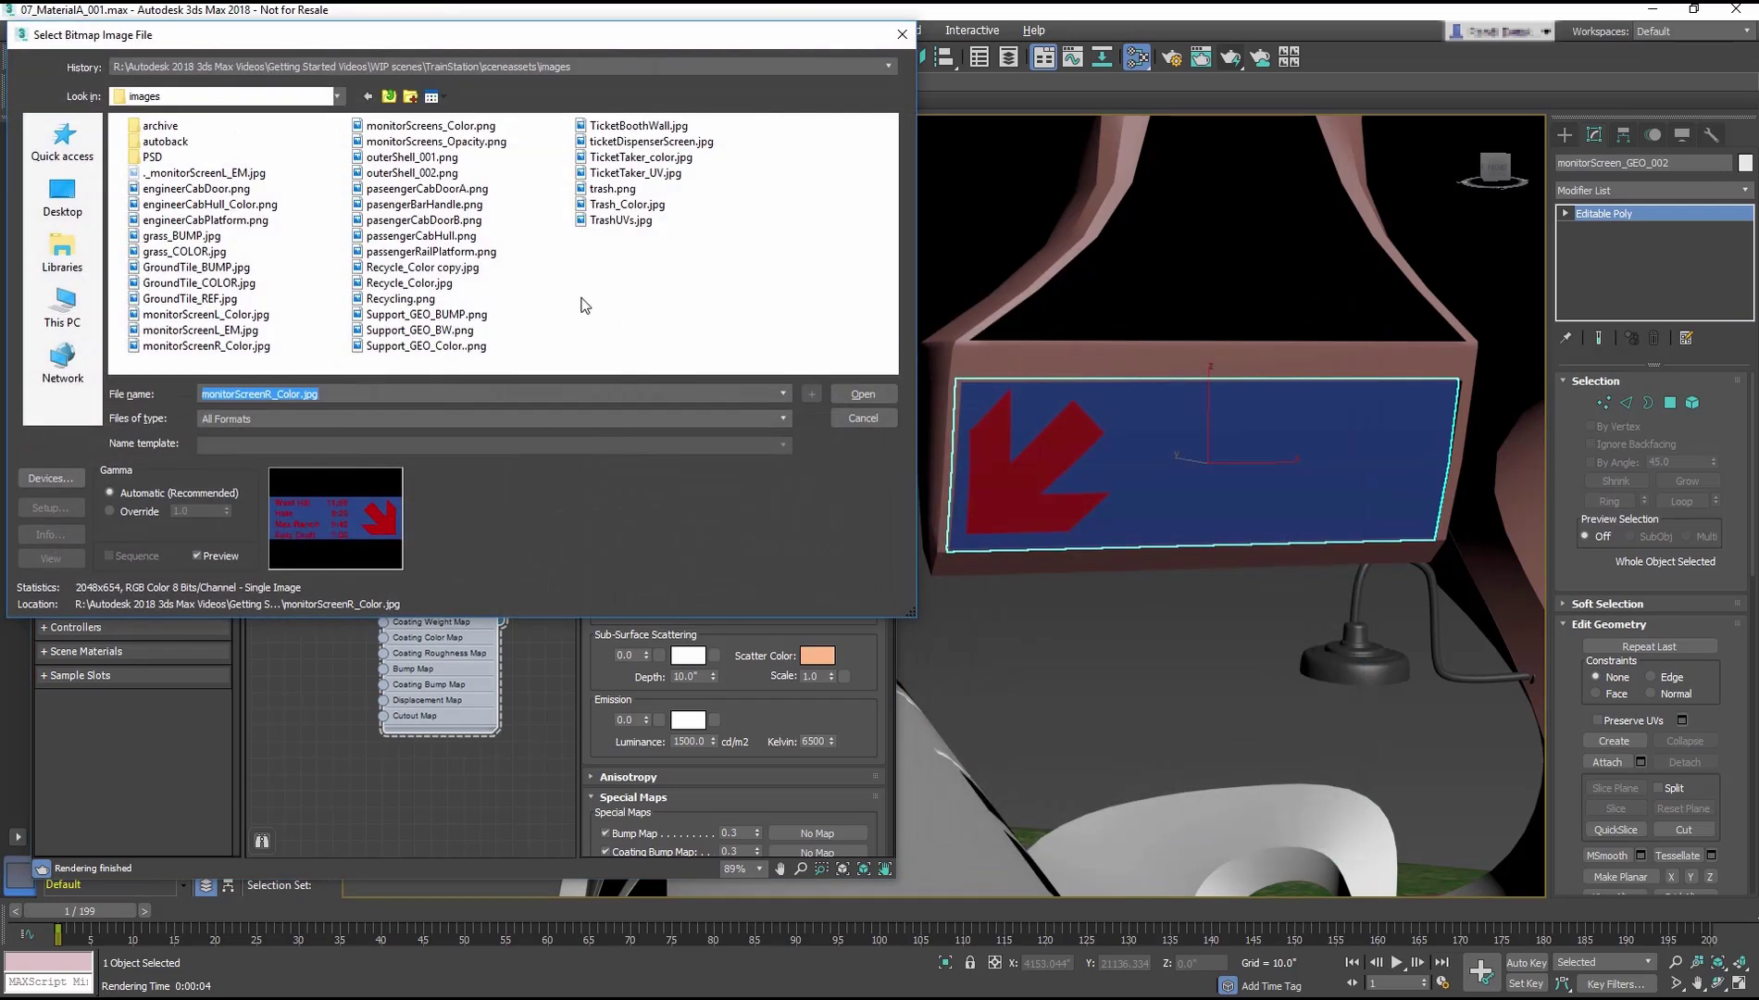
left_click(179, 318)
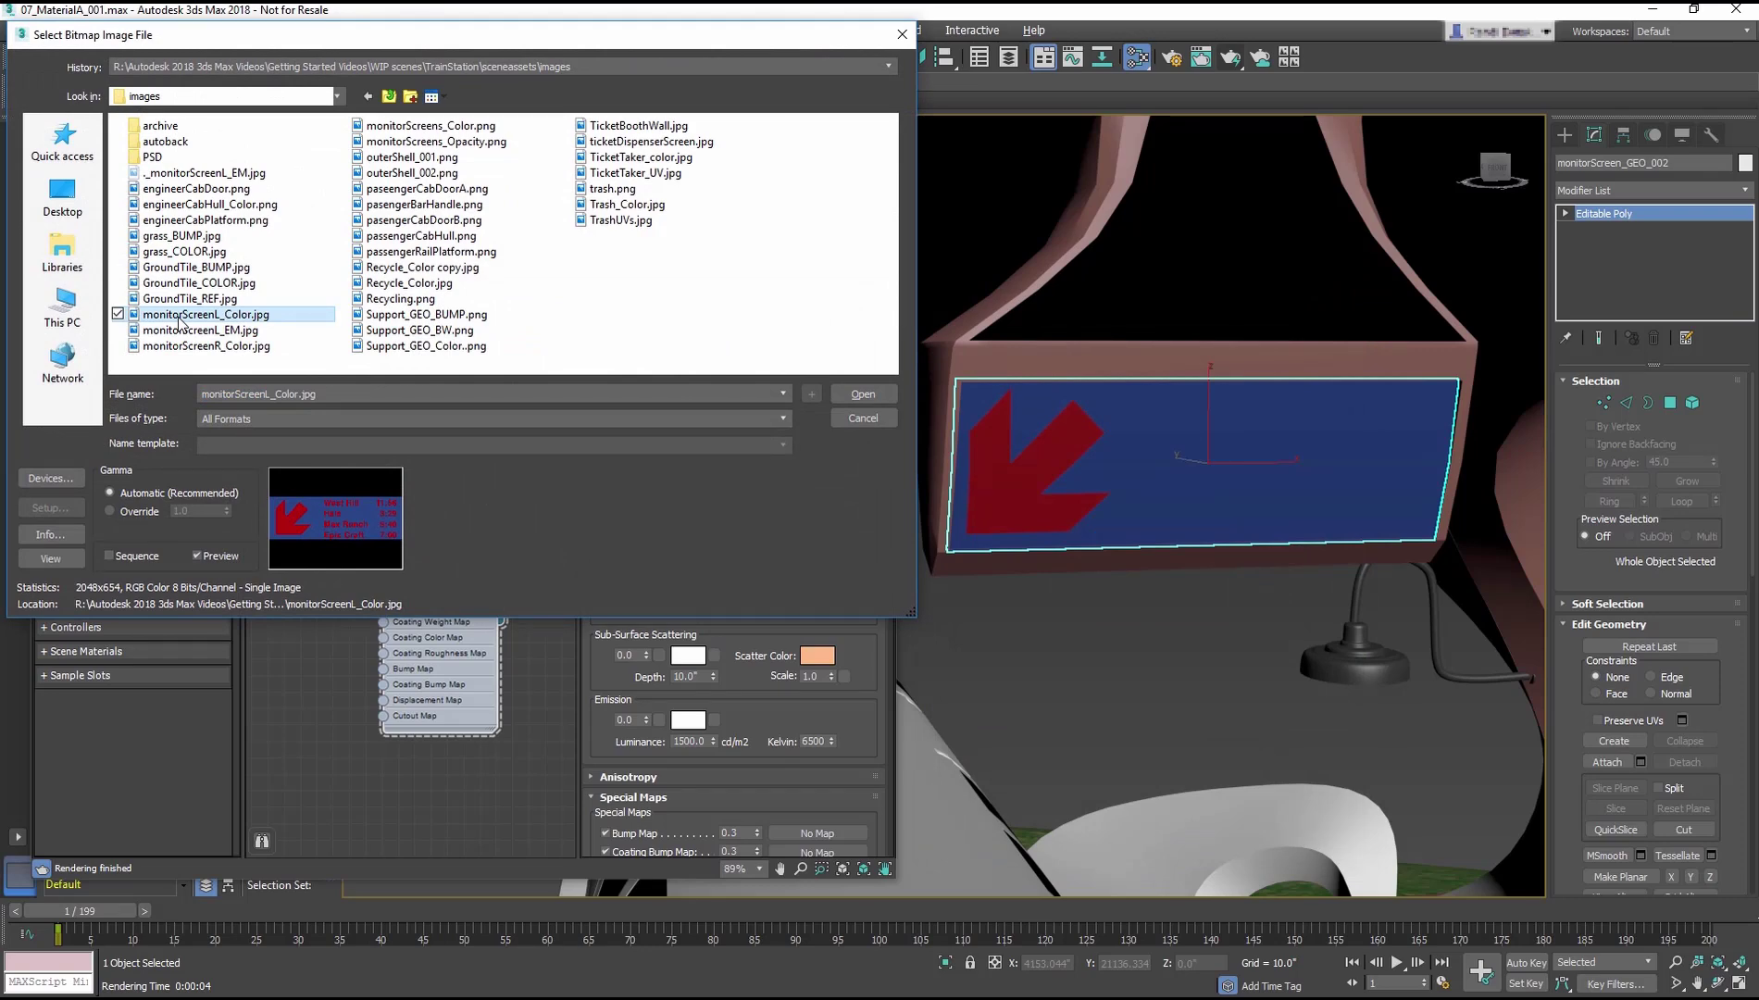
double_click(179, 317)
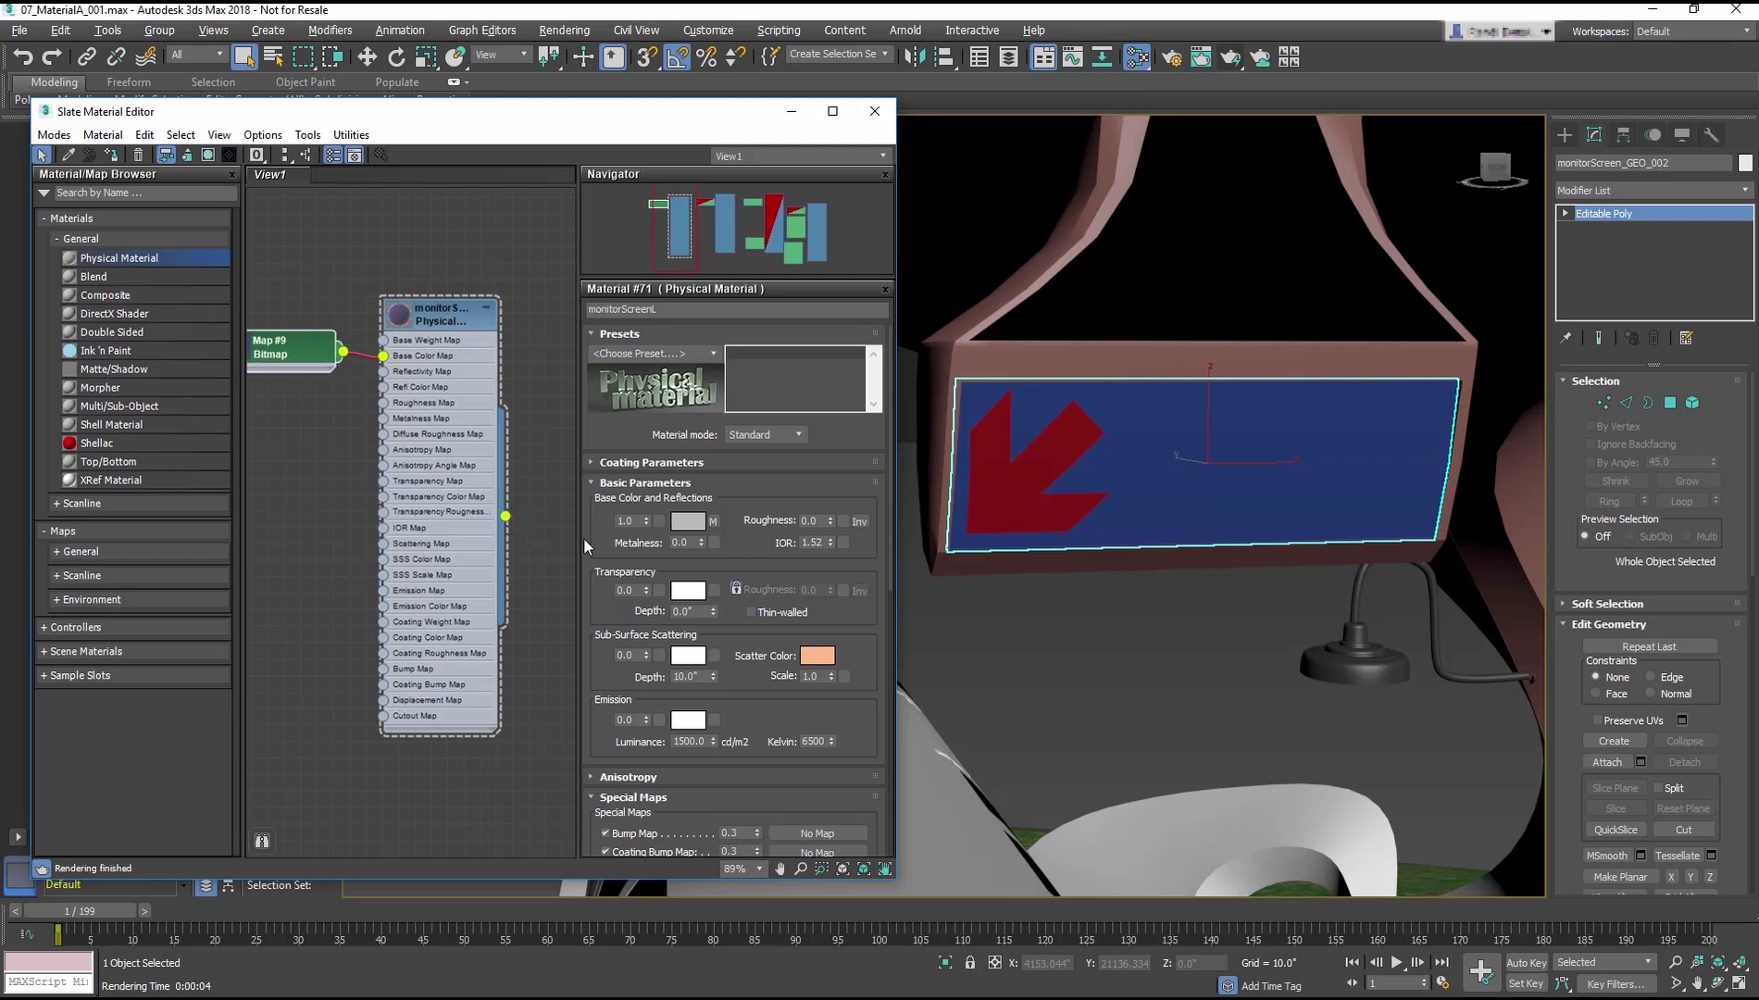
left_click_drag(585, 547, 1326, 445)
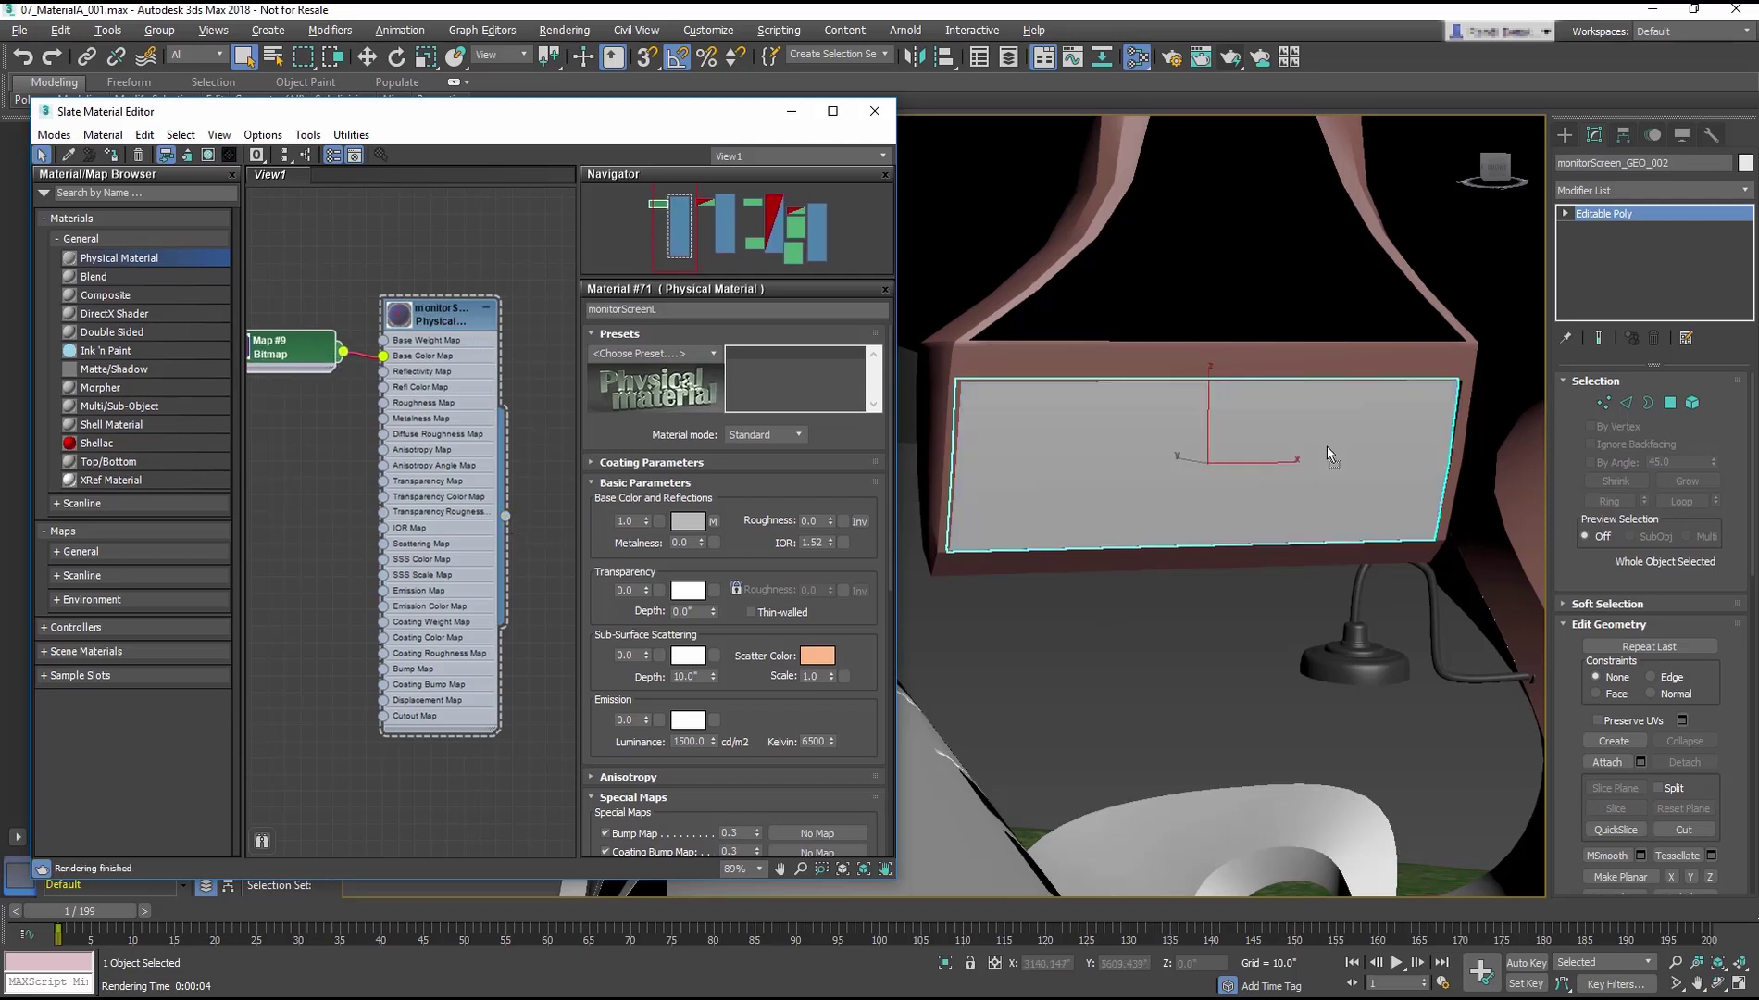
- Add a UVW Map to the second screen and show its texture in the viewport. Set monitorScreenL to Advanced mode with zero reflections and render
left_click(1740, 190)
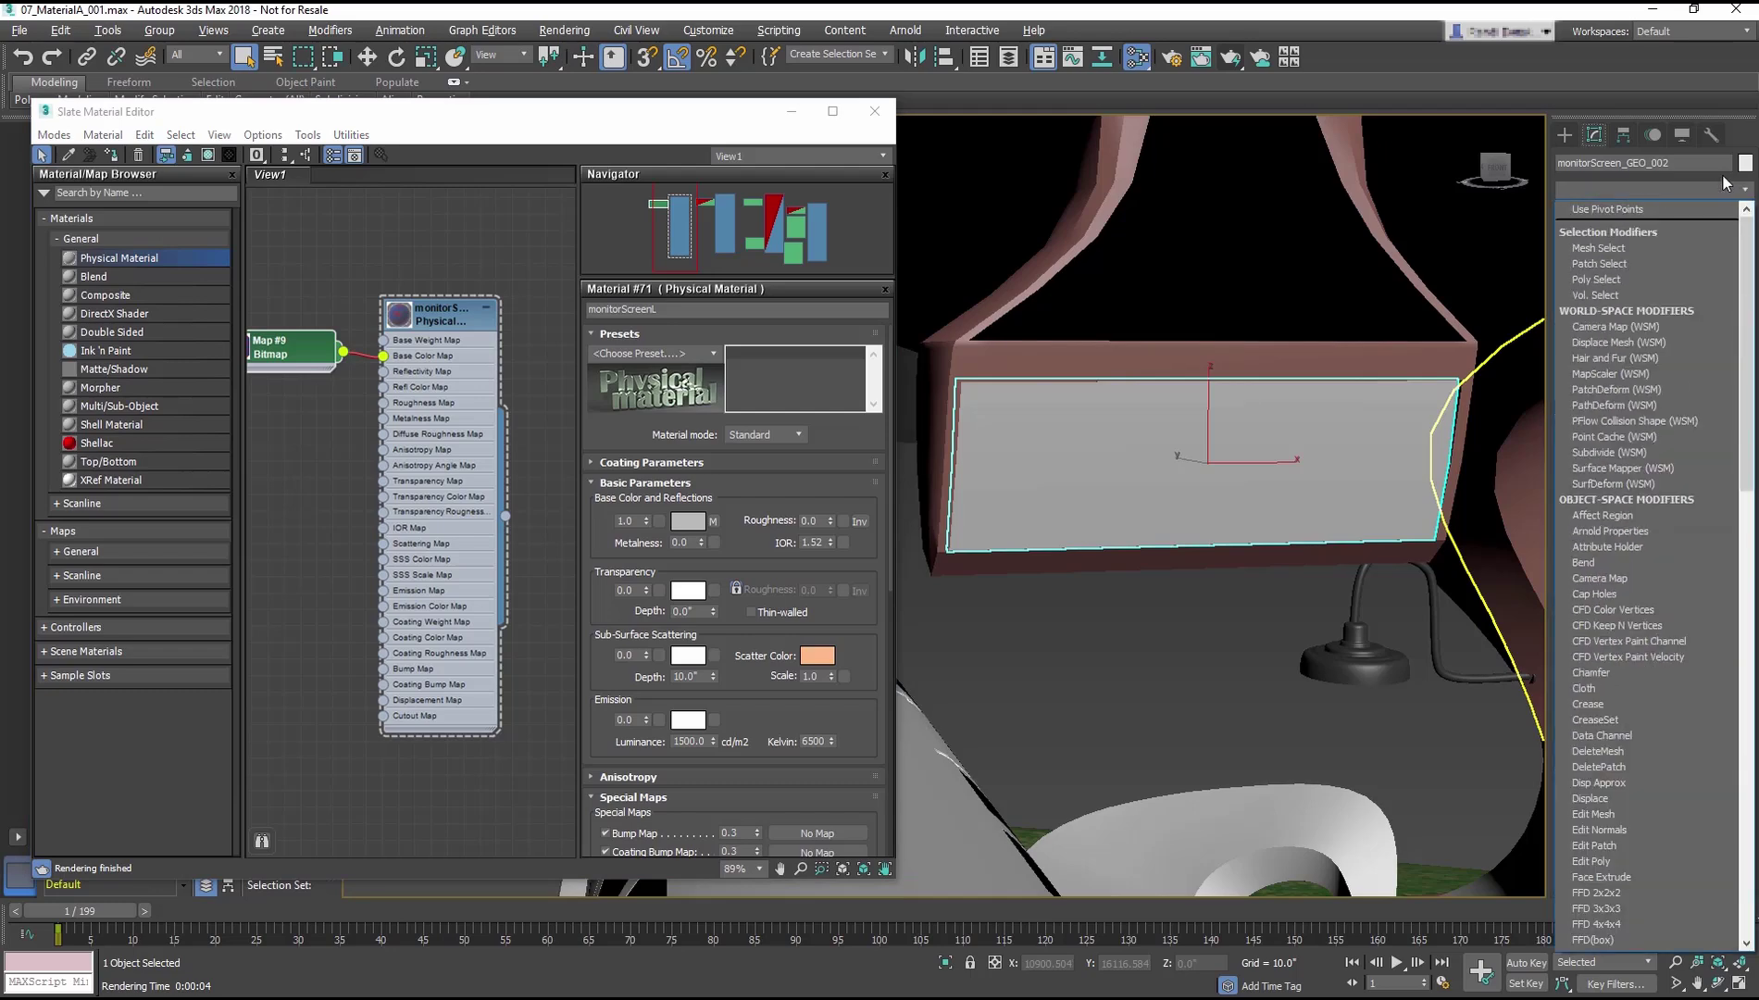
key("u")
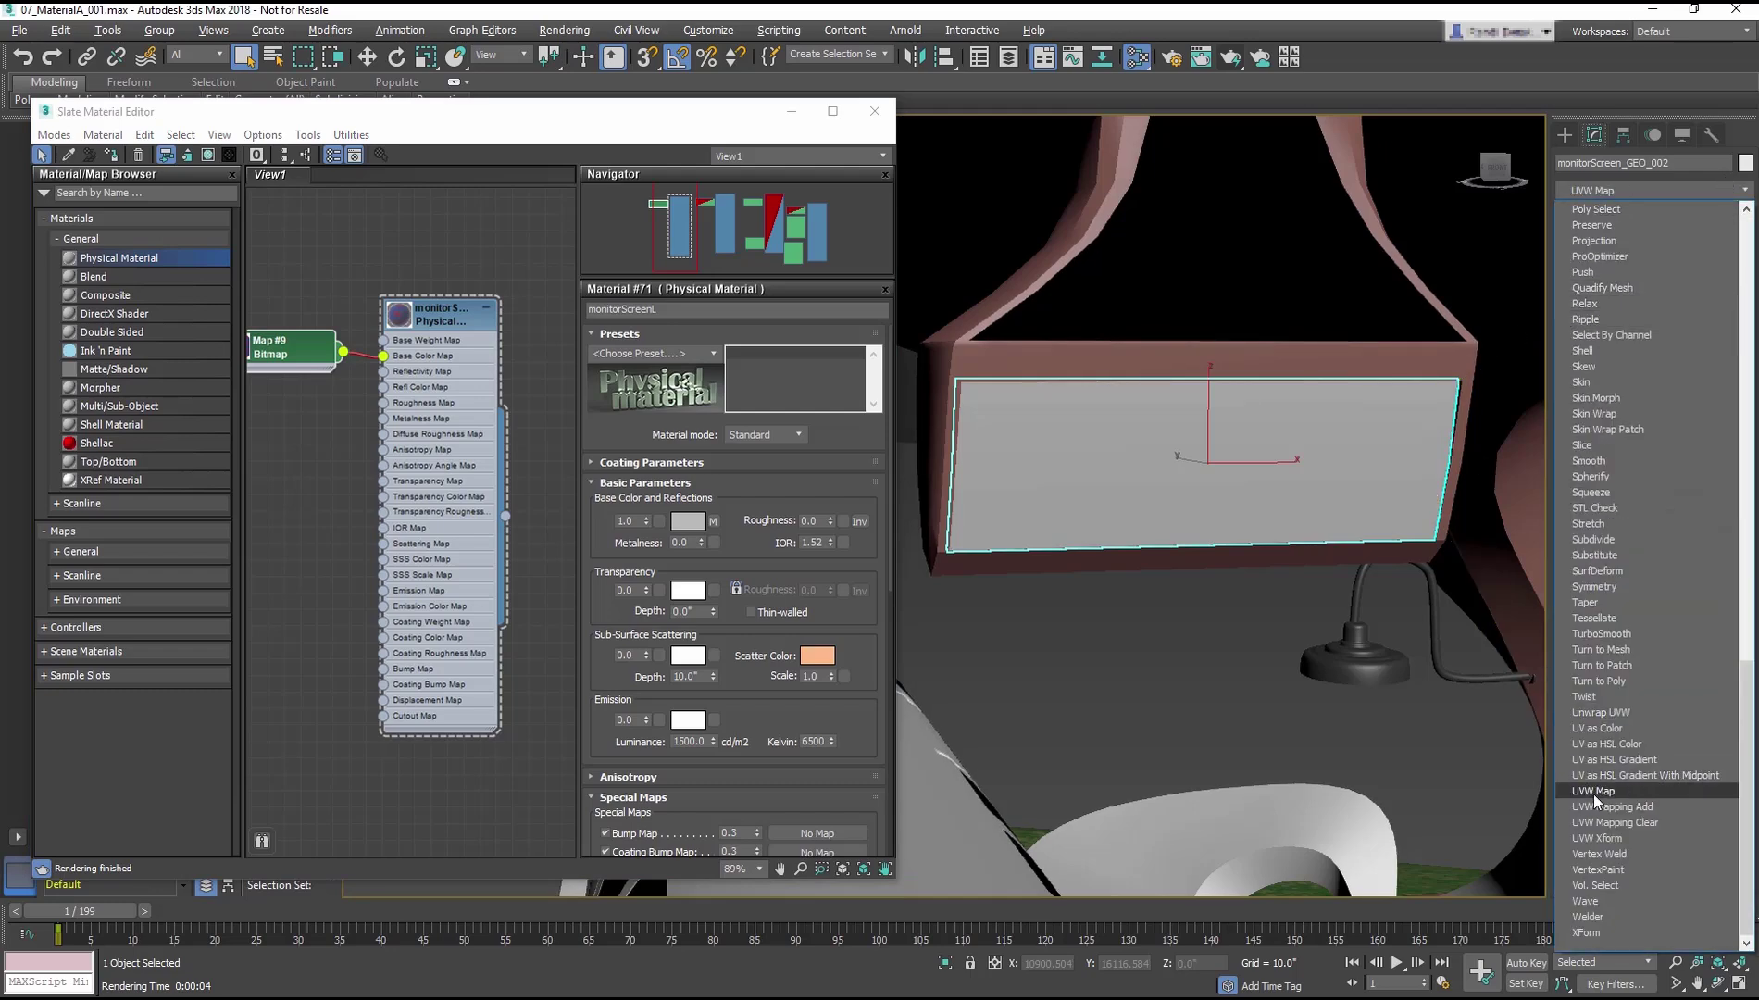
left_click(1593, 793)
left_click(203, 155)
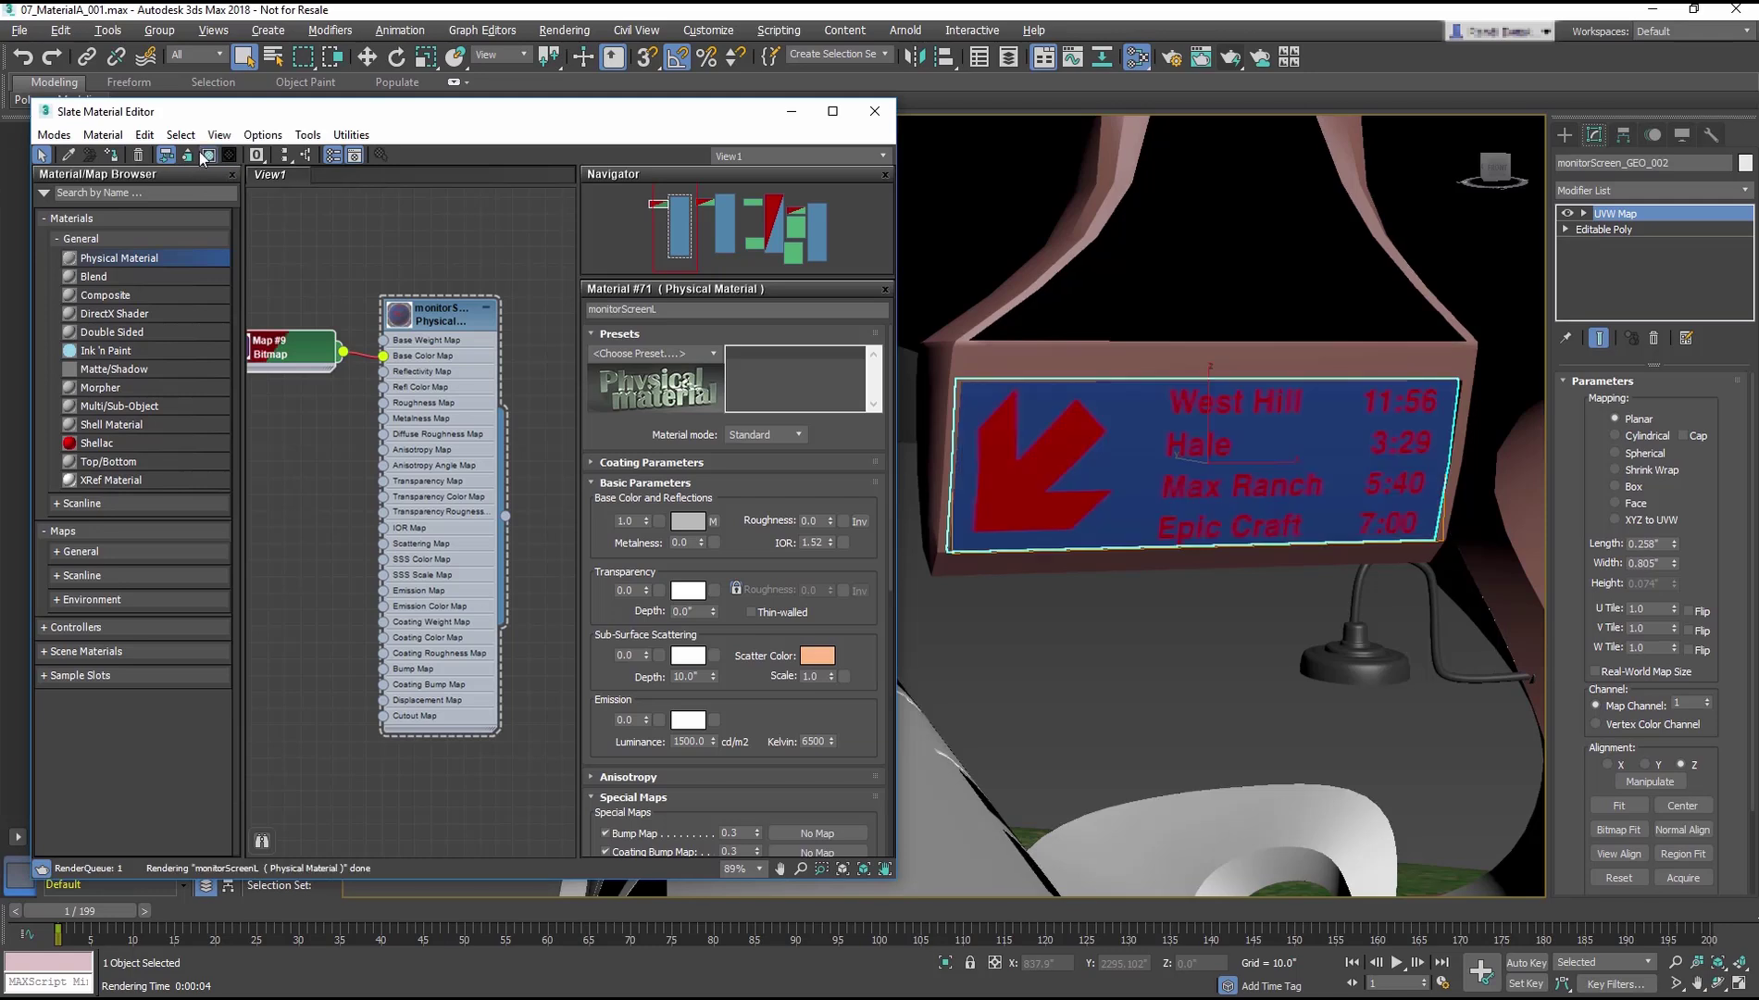
left_click_drag(318, 341, 335, 359)
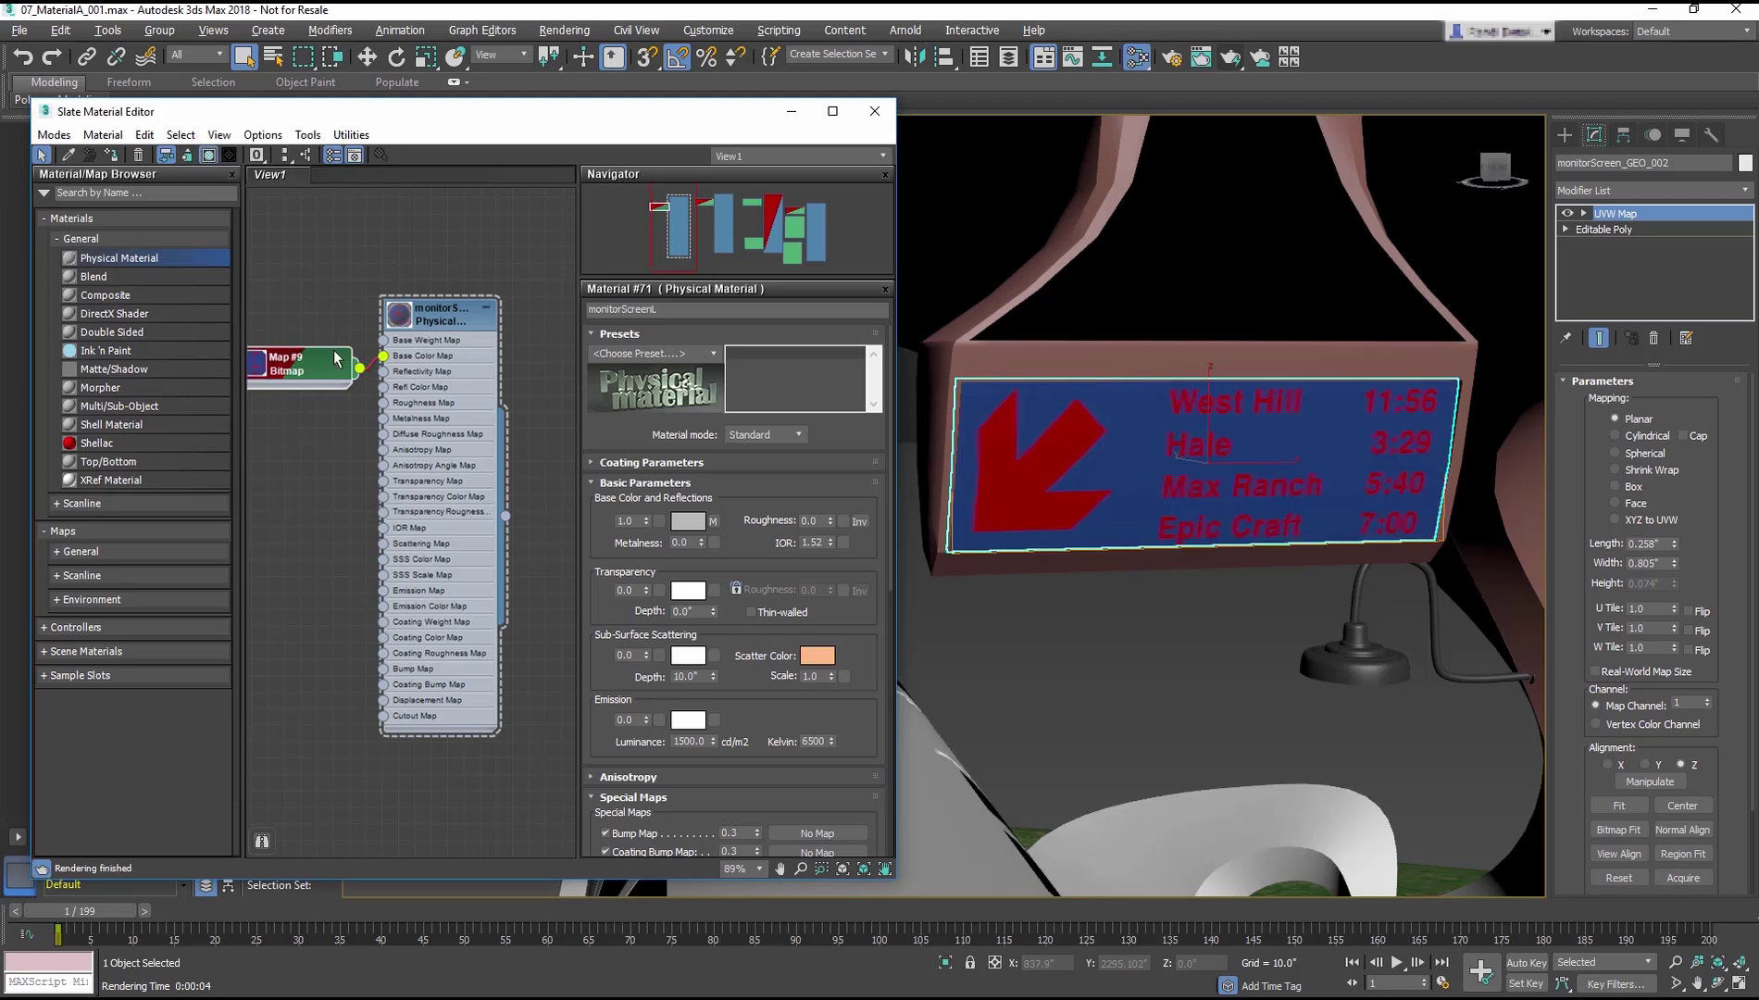
scroll(1208, 420, "down", 2)
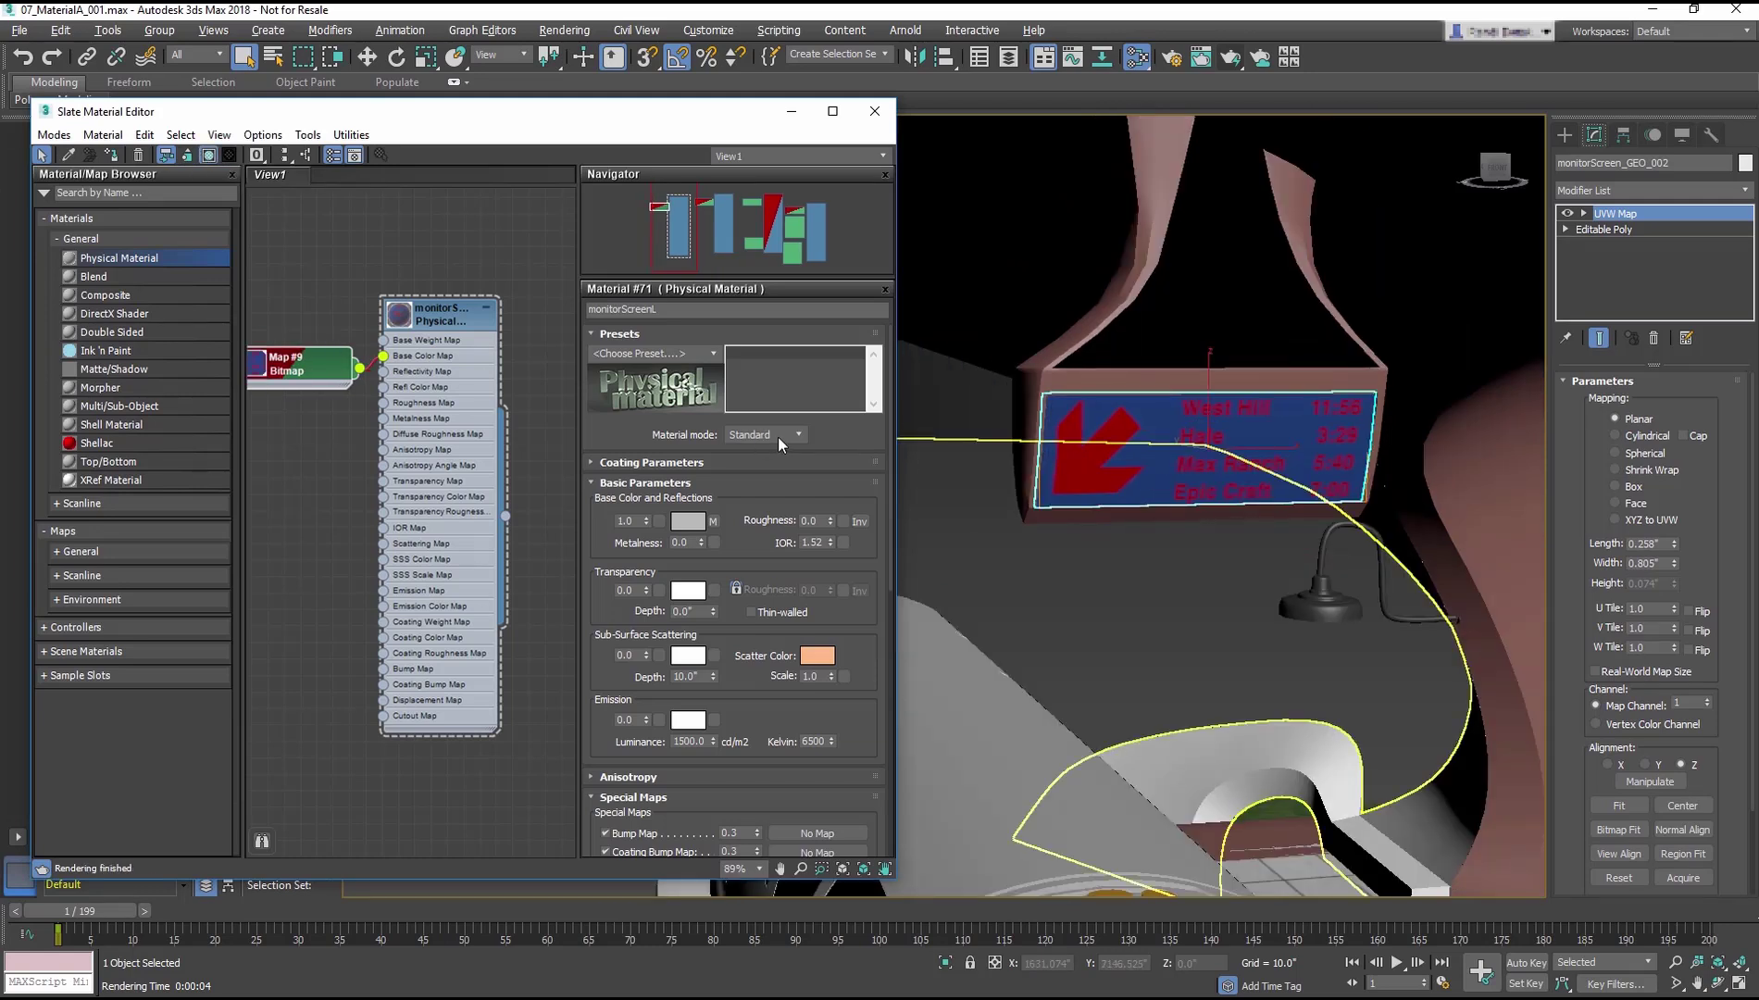
left_click(774, 463)
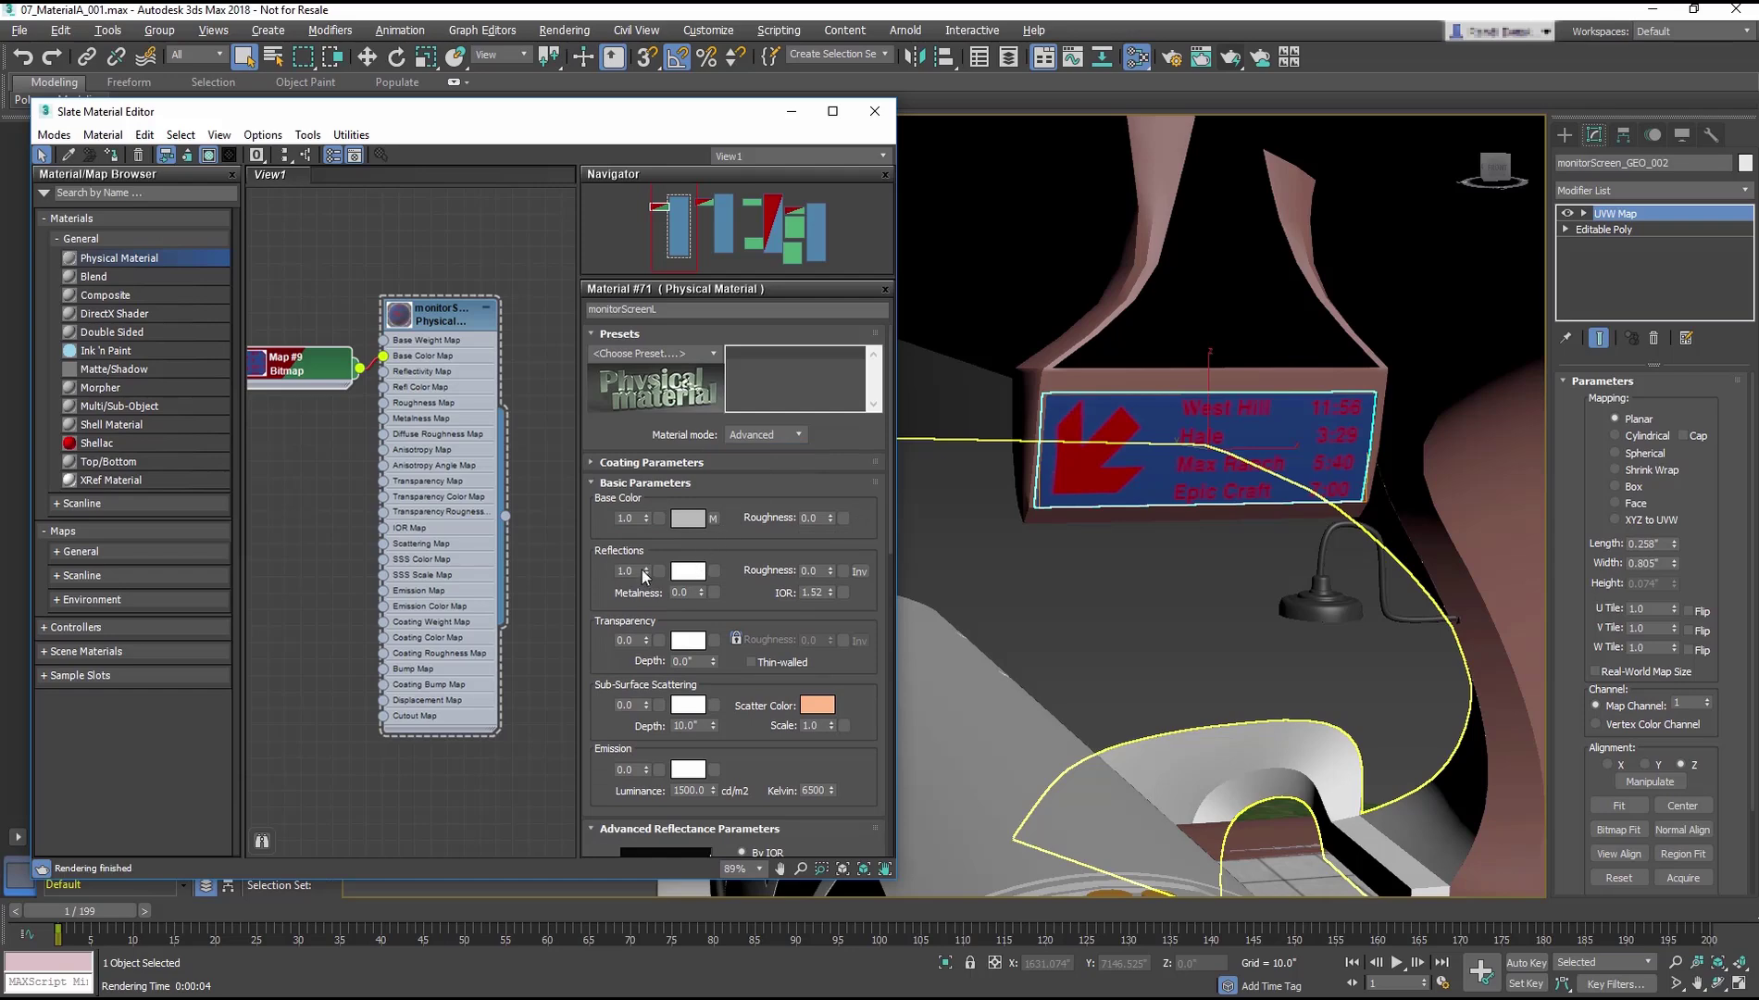
left_click(1231, 59)
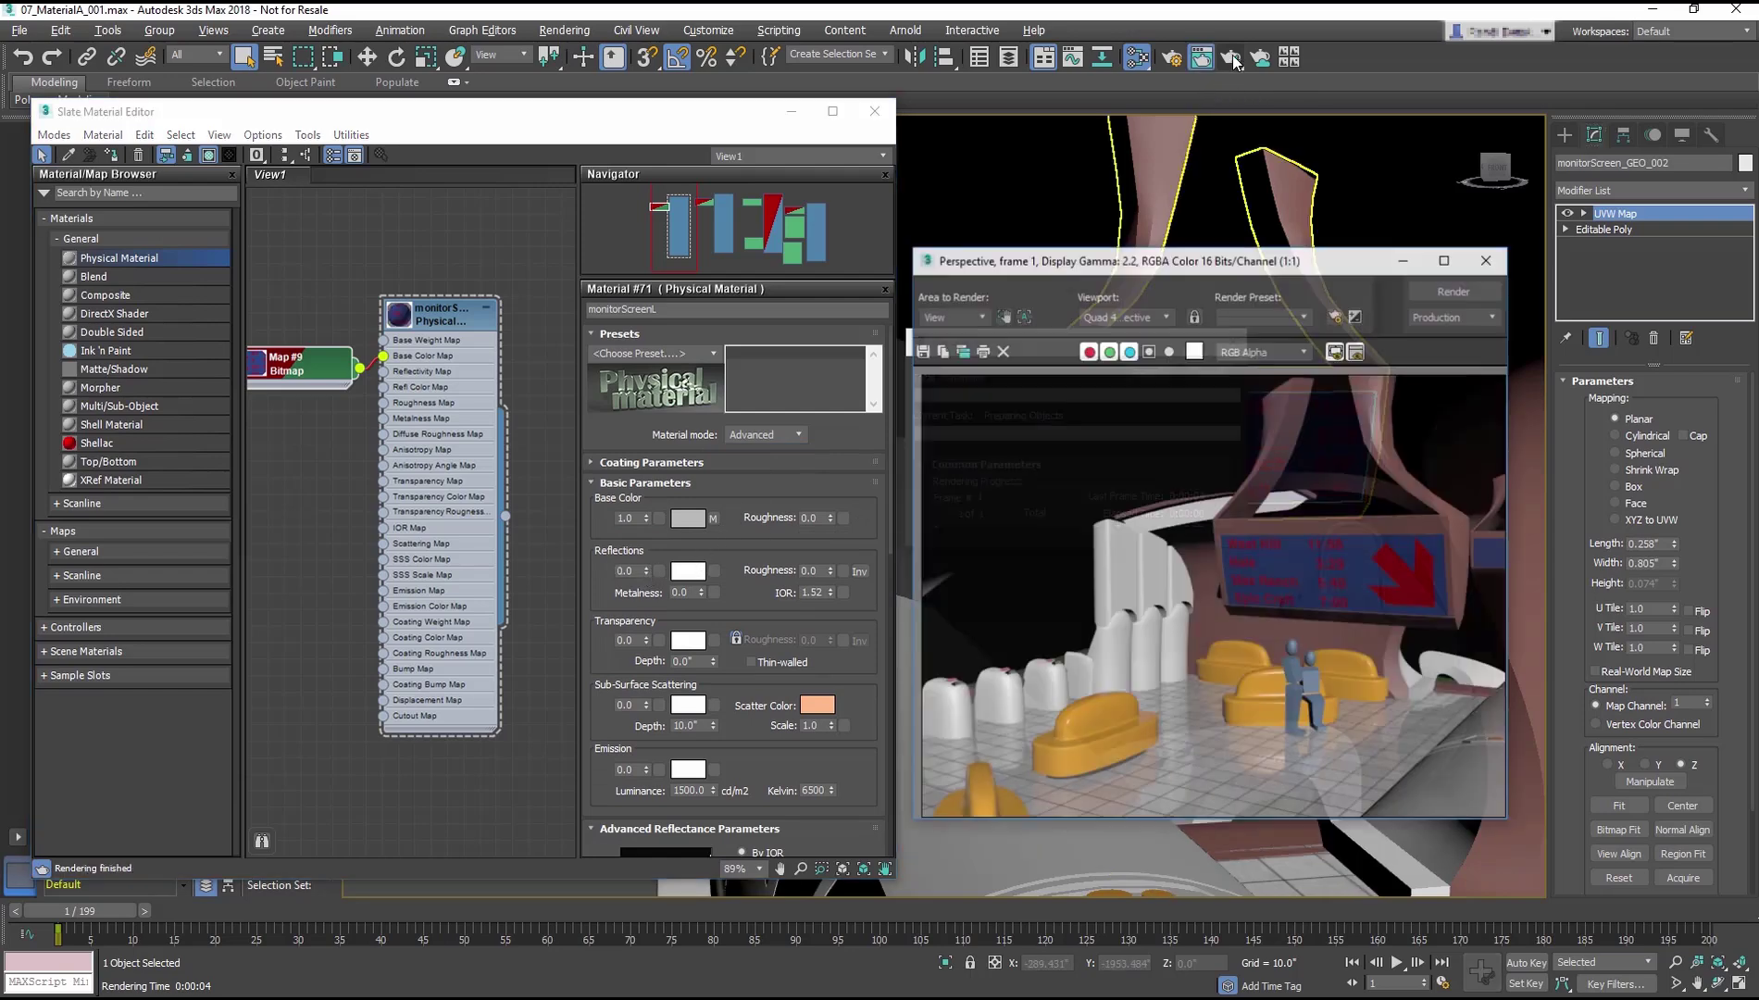